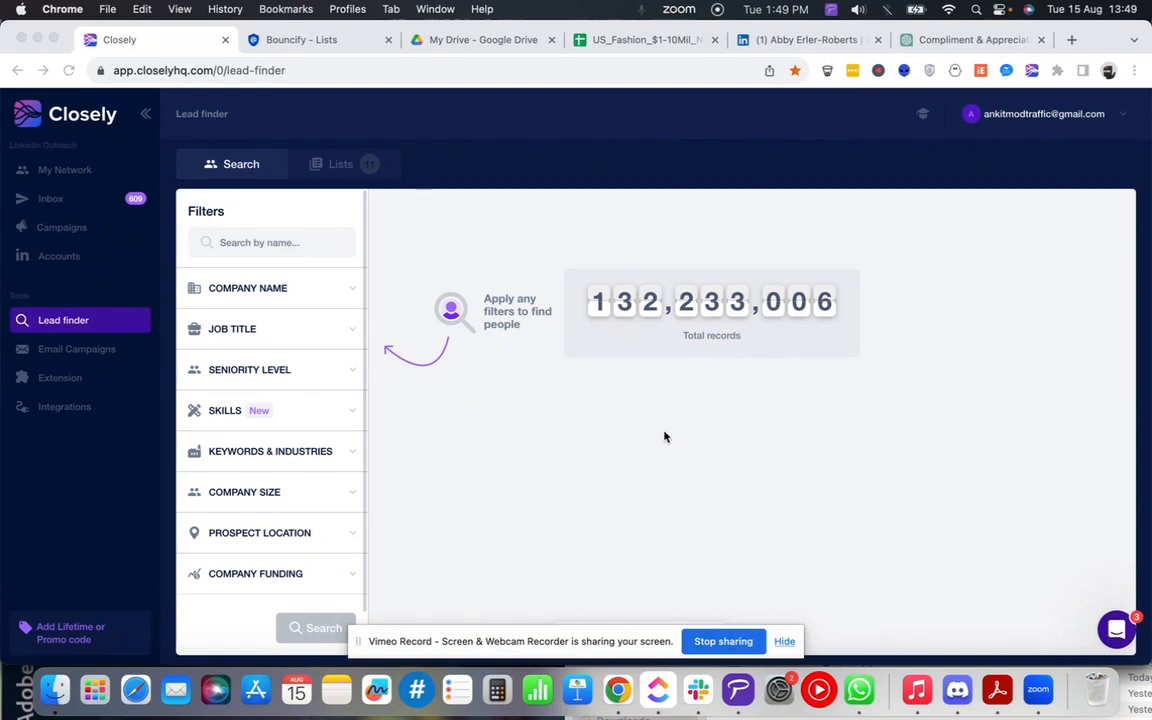
- Open the saved US_Fashion_CEOs list in the lead finder and look over its contacts and people total
{"action": "left_click", "coordinate": [338, 164]}
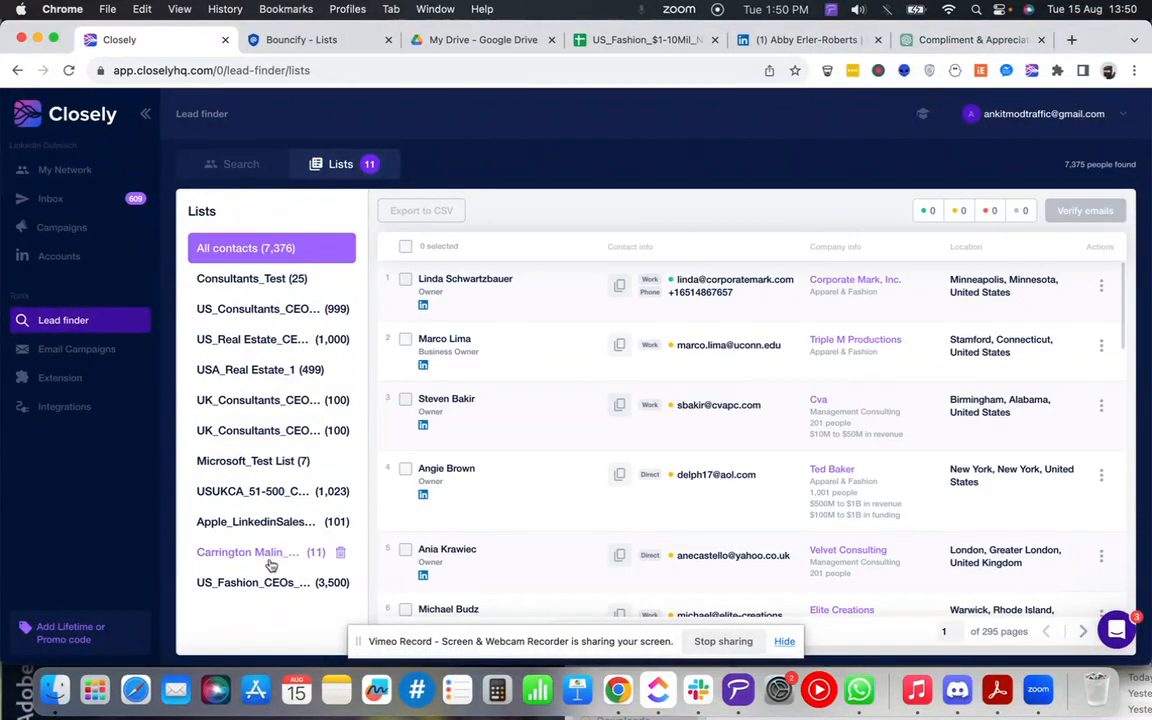
{"action": "left_click", "coordinate": [256, 585]}
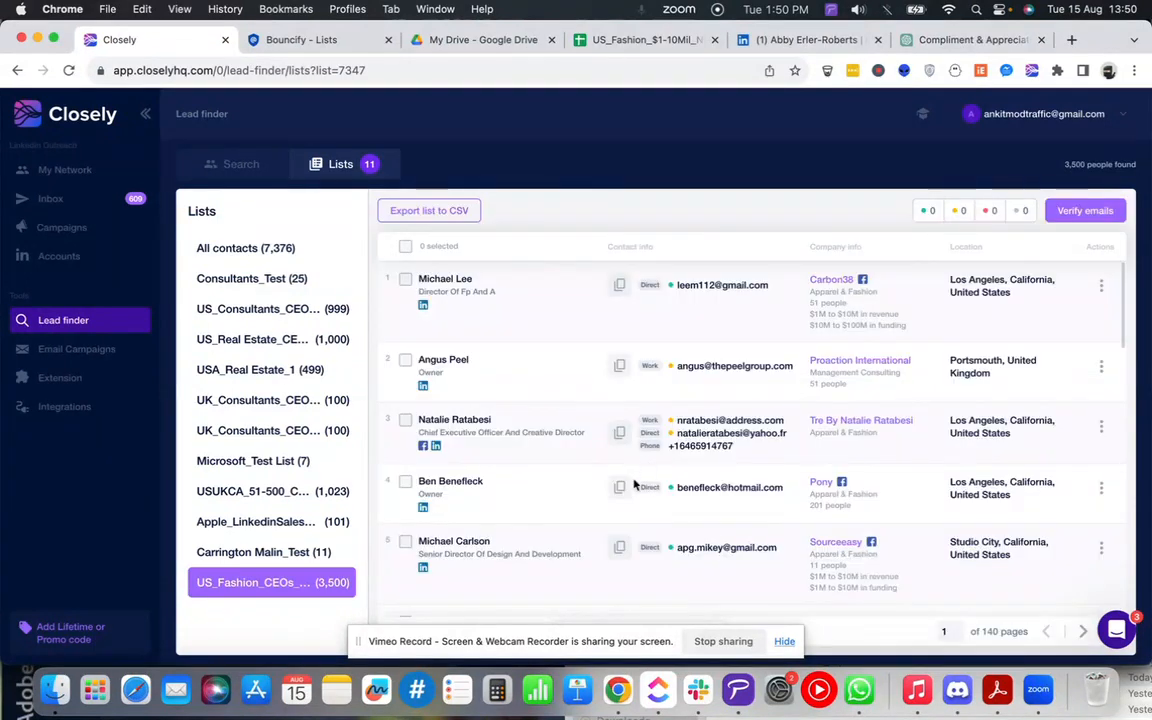
{"action": "scroll", "coordinate": [625, 495], "scroll_direction": "down", "scroll_amount": 3}
{"action": "scroll", "coordinate": [628, 497], "scroll_direction": "up", "scroll_amount": 3}
{"action": "left_click_drag", "start_coordinate": [1065, 164], "coordinate": [1145, 167]}
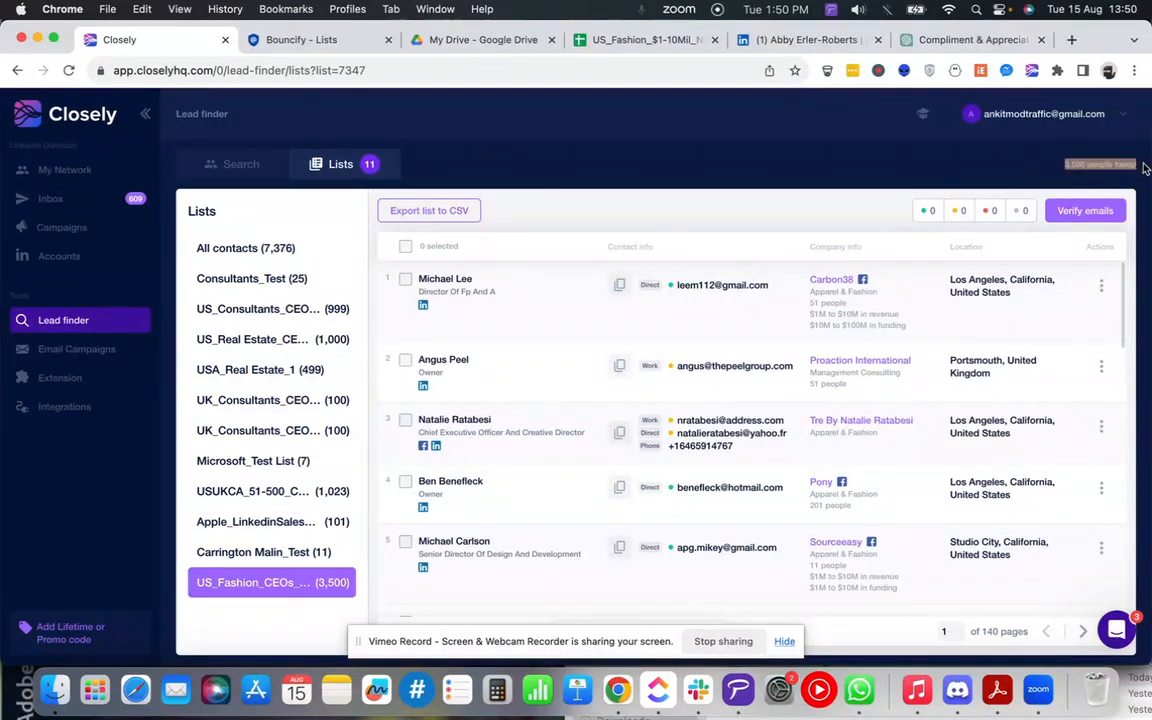
- Check the list's email verification counts, focusing on the number of valid emails
{"action": "left_click", "coordinate": [930, 210]}
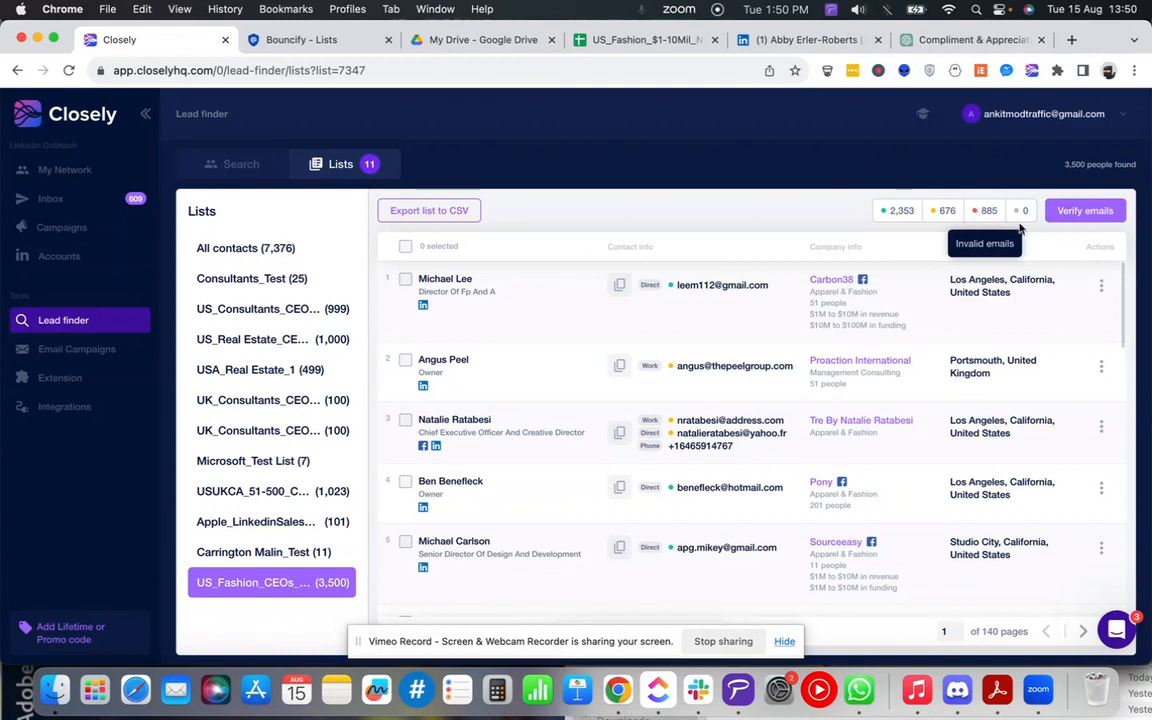
{"action": "double_click", "coordinate": [898, 209]}
{"action": "left_click", "coordinate": [896, 207]}
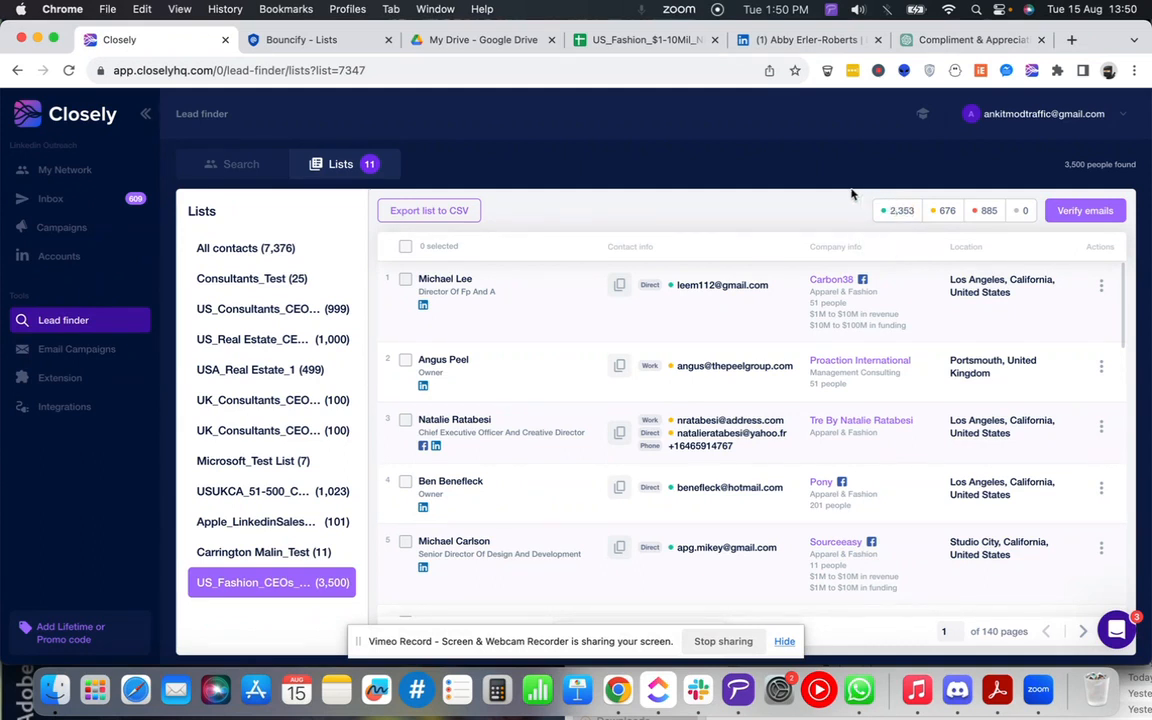
{"action": "double_click", "coordinate": [905, 208]}
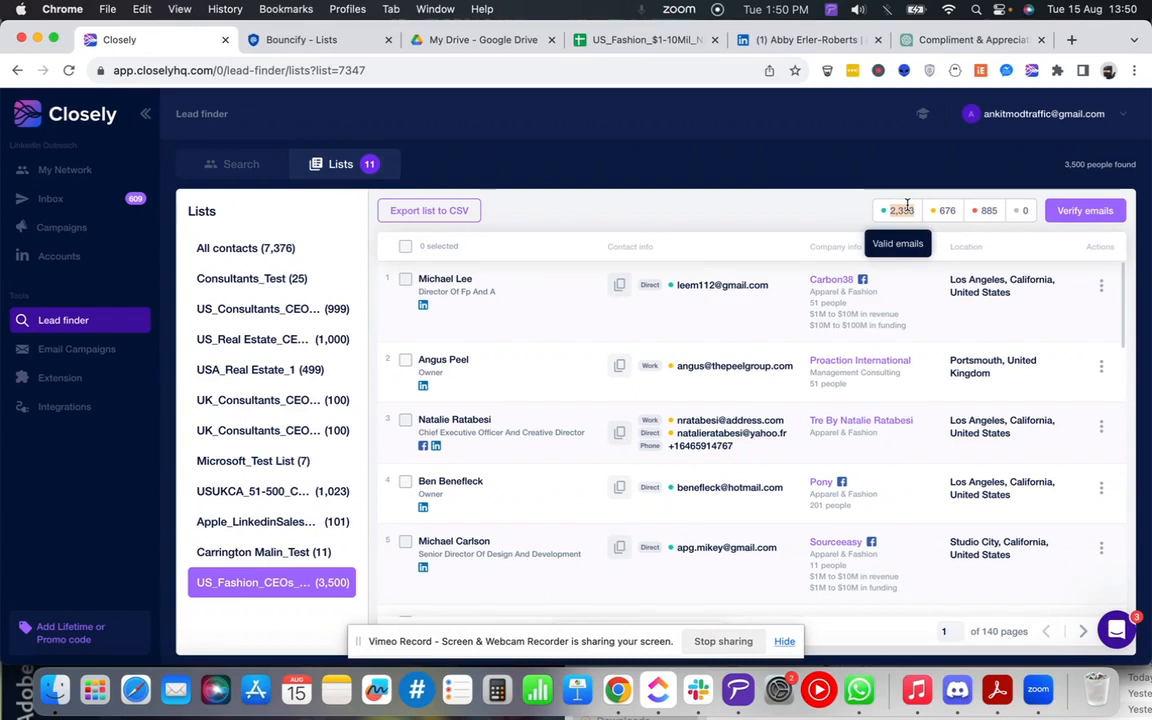
{"action": "left_click", "coordinate": [948, 219]}
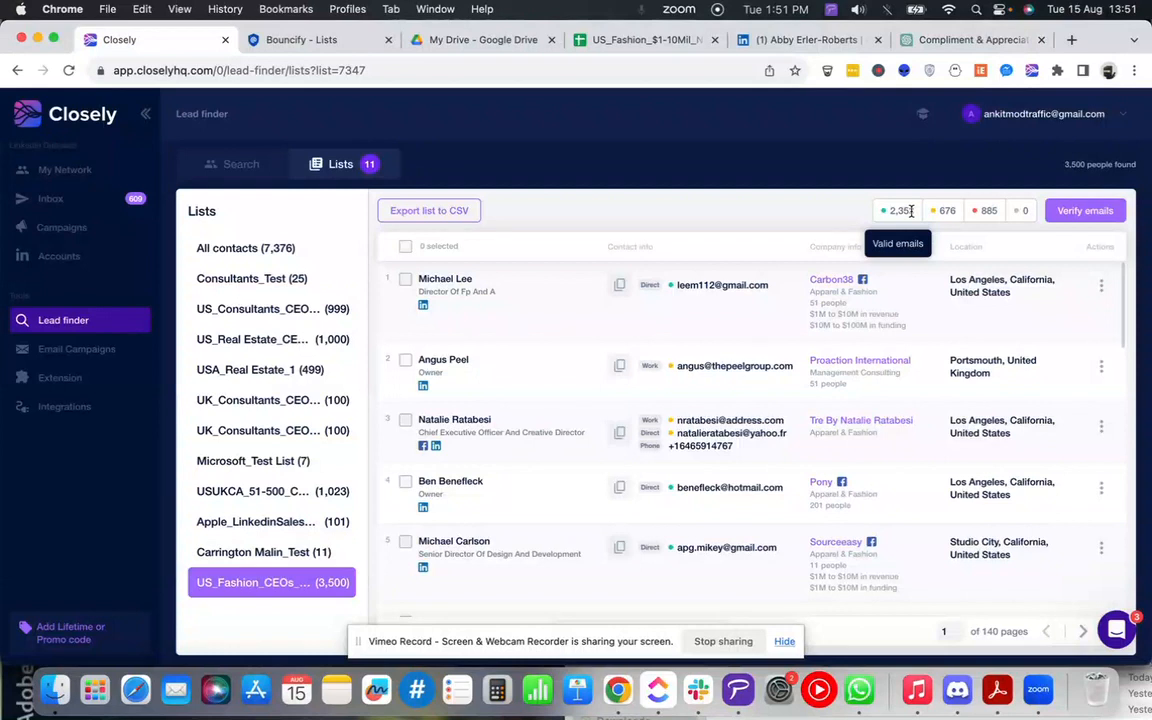
{"action": "left_click_drag", "start_coordinate": [910, 211], "coordinate": [893, 209]}
{"action": "left_click", "coordinate": [894, 210]}
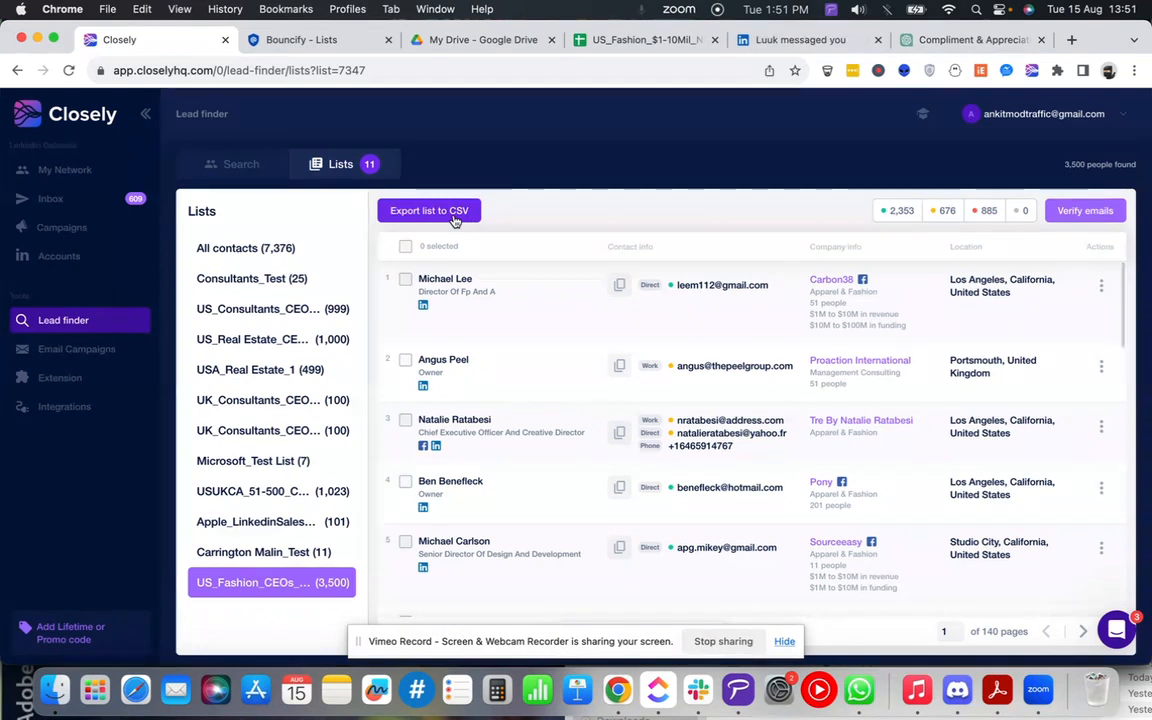
- Bring up the Downloads folder in Finder and select lead-finder_export (8).csv
{"action": "left_click", "coordinate": [55, 690]}
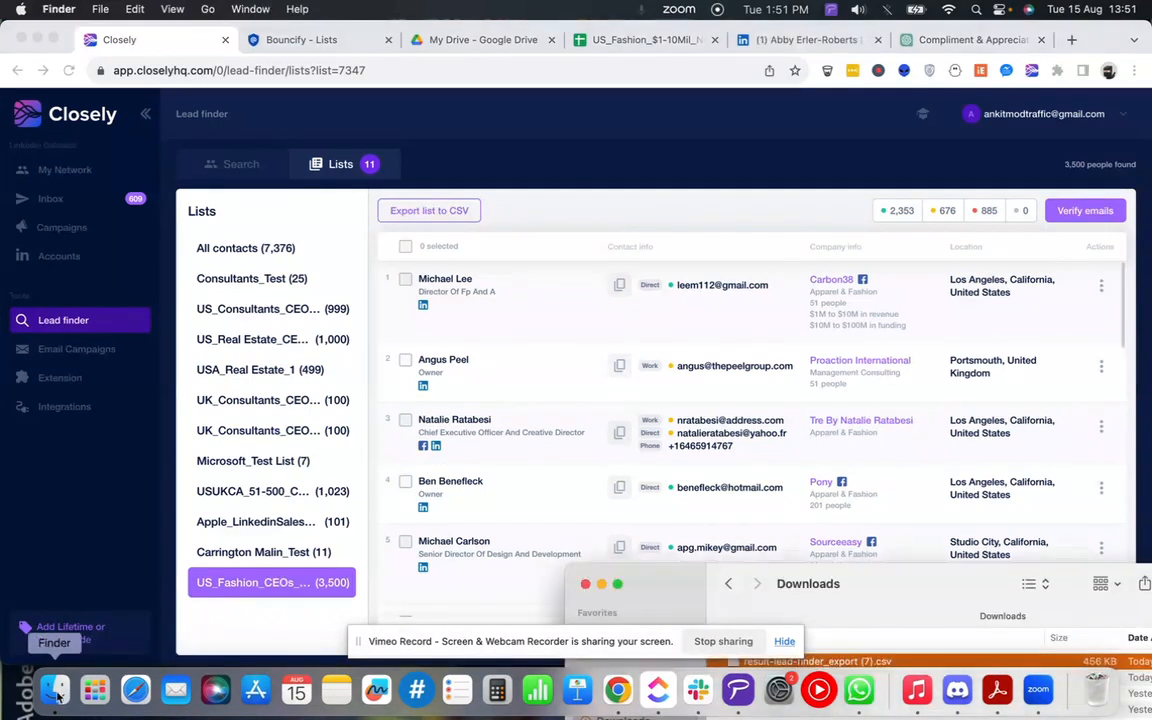
{"action": "left_click_drag", "start_coordinate": [931, 586], "coordinate": [684, 309]}
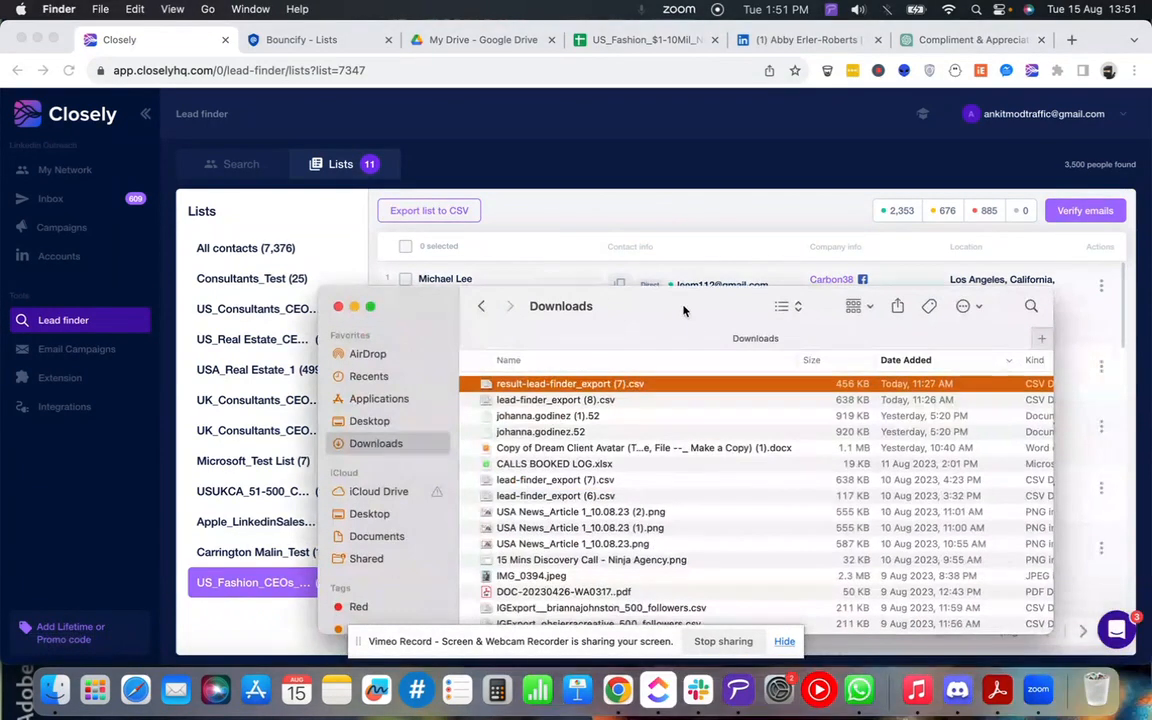
{"action": "left_click", "coordinate": [575, 401]}
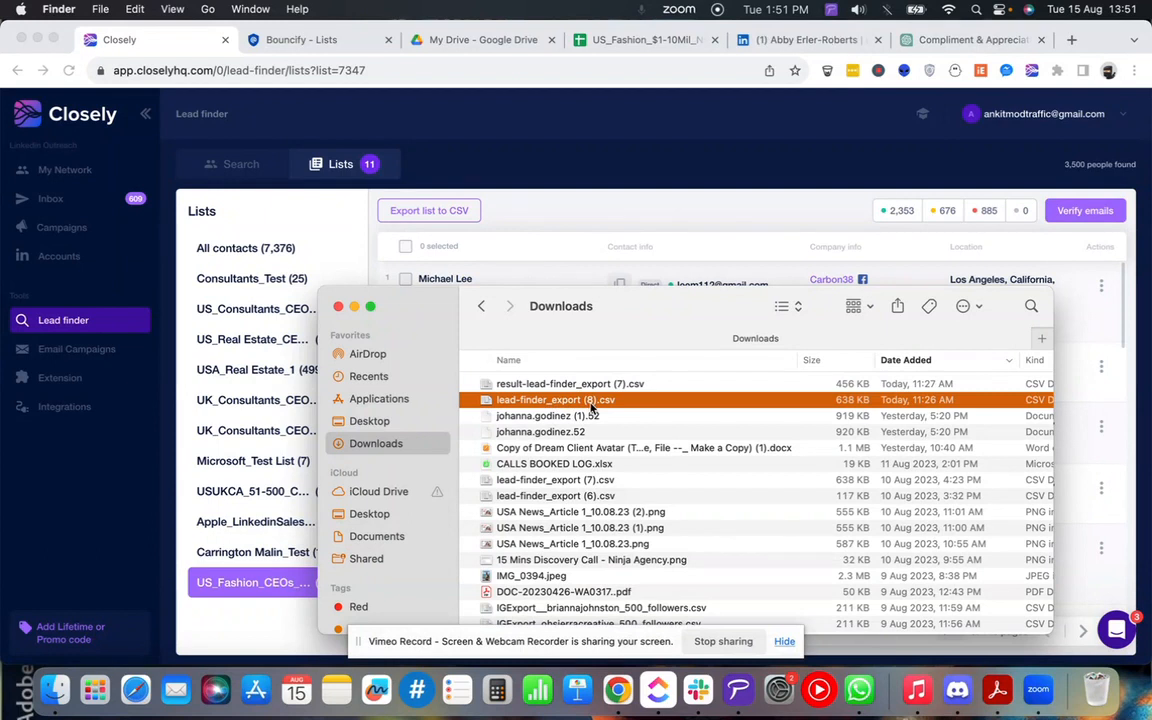
- Switch to Google Drive in Chrome, and bring up the US_Fashion_$1-10Mil_Ninja spreadsheet
{"action": "left_click", "coordinate": [463, 52]}
{"action": "left_click", "coordinate": [463, 50]}
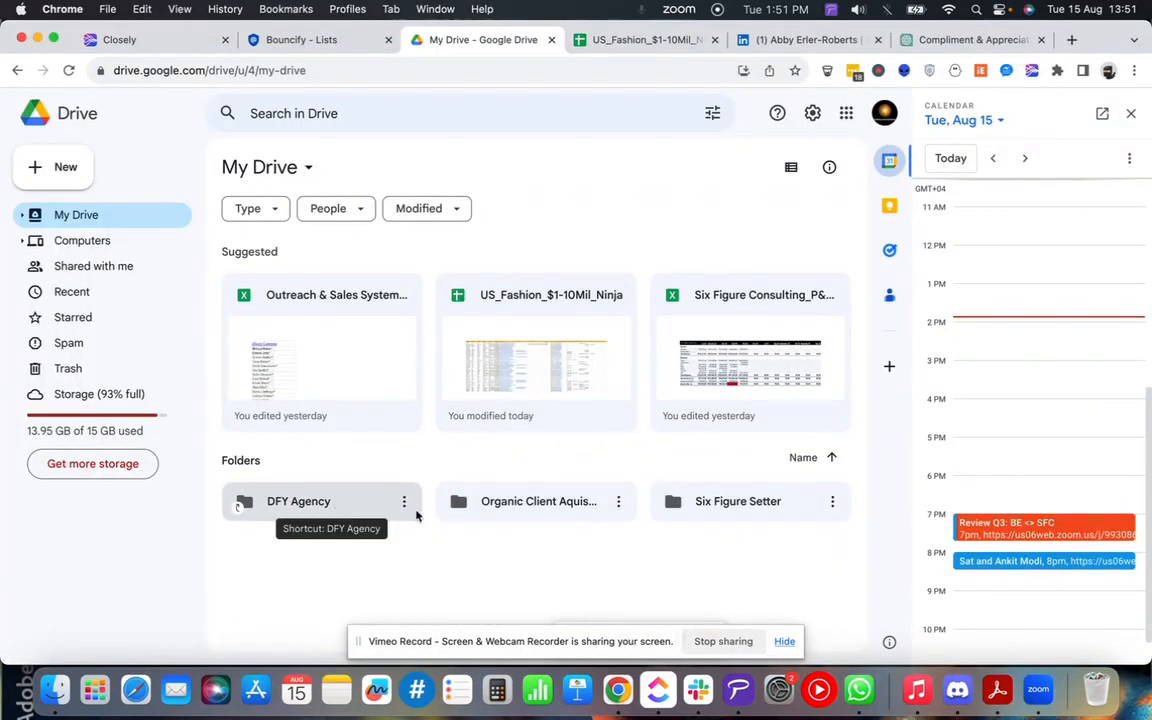
{"action": "left_click", "coordinate": [662, 40]}
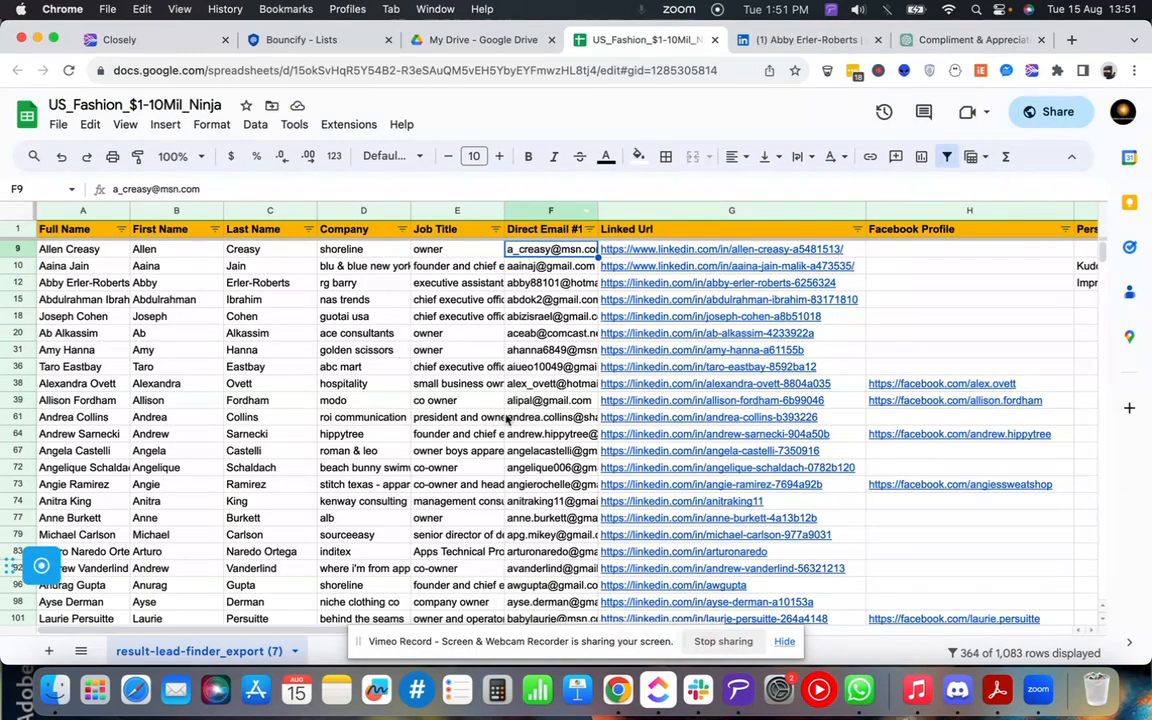
{"action": "left_click", "coordinate": [149, 39]}
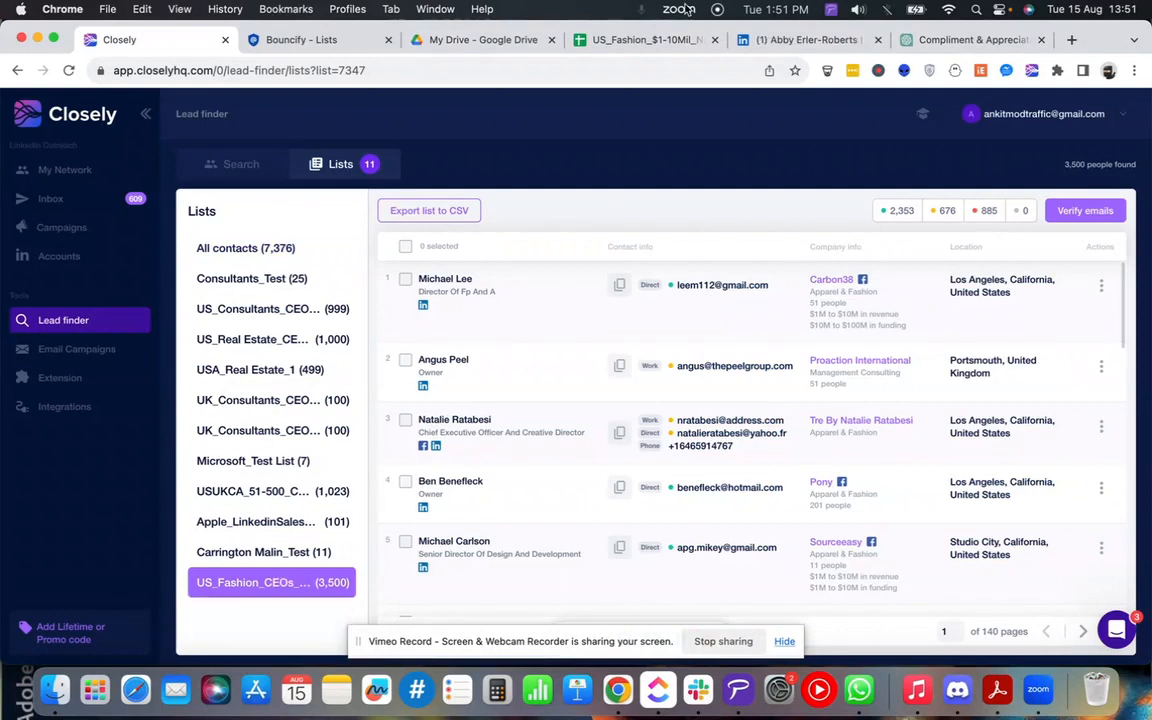
{"action": "left_click", "coordinate": [650, 40]}
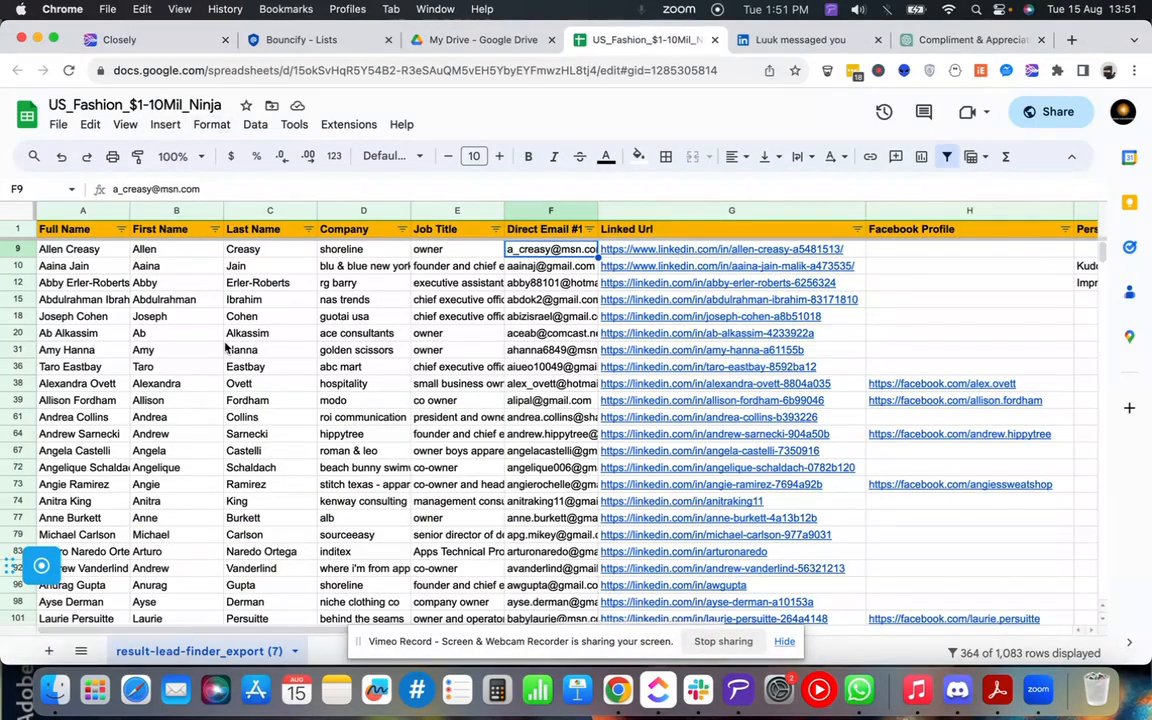
- Examine the exported lead sheet's columns, from Full Name across to the revenue, funding, work email and phone fields
{"action": "left_click", "coordinate": [348, 433]}
{"action": "scroll", "coordinate": [348, 432], "scroll_direction": "right", "scroll_amount": 2}
{"action": "scroll", "coordinate": [348, 433], "scroll_direction": "right", "scroll_amount": 2}
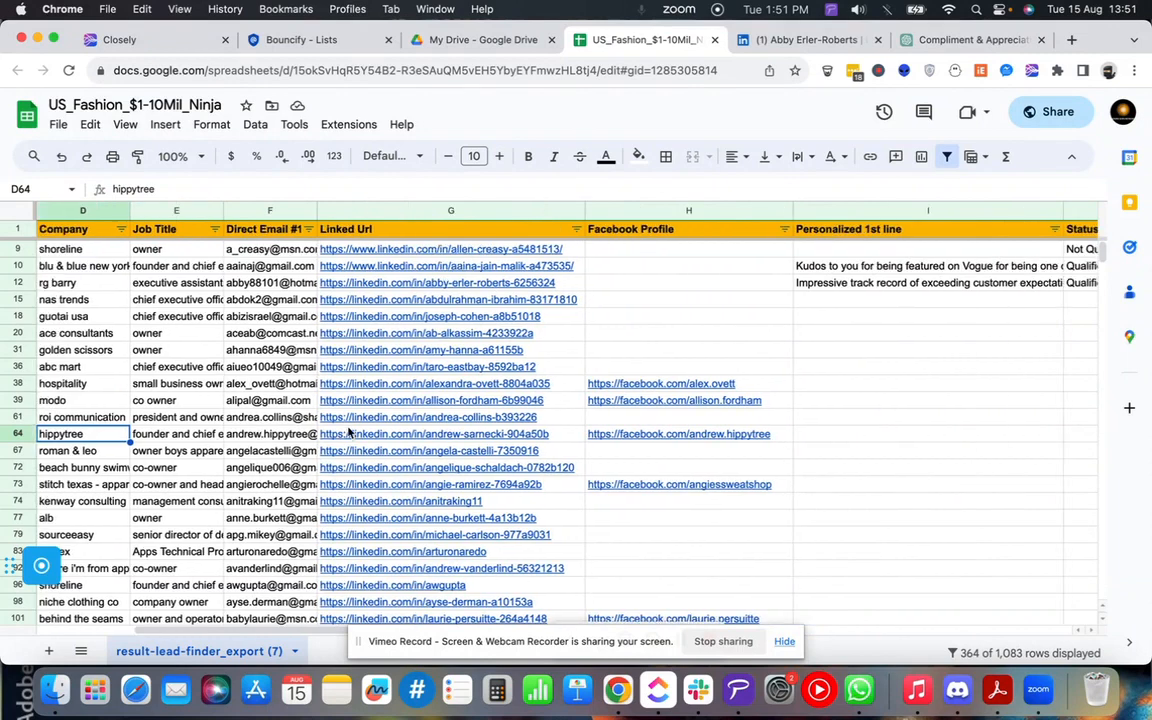
{"action": "scroll", "coordinate": [348, 432], "scroll_direction": "left", "scroll_amount": 4}
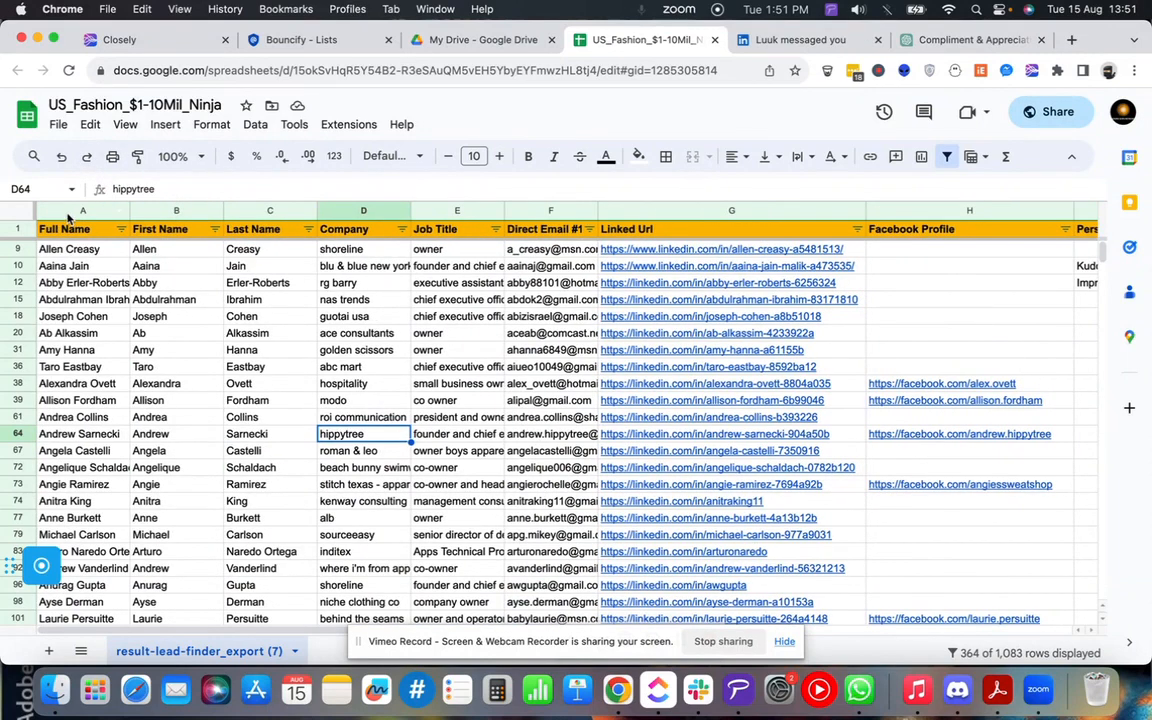
{"action": "scroll", "coordinate": [507, 355], "scroll_direction": "right", "scroll_amount": 10}
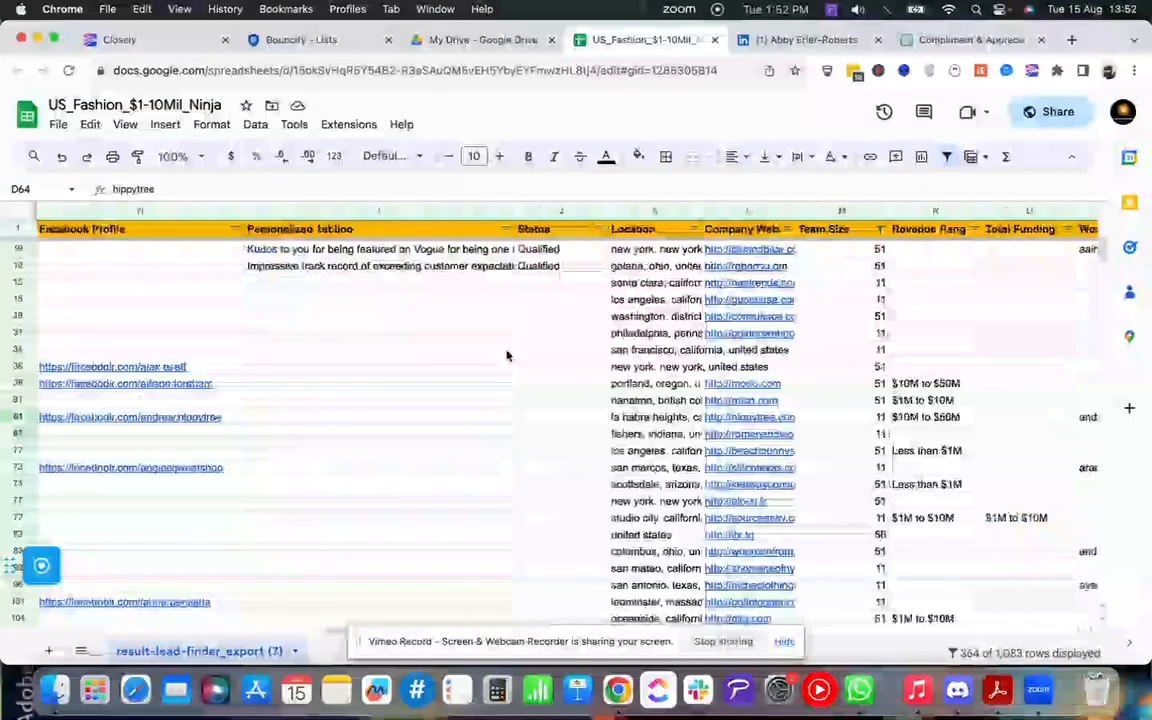
{"action": "scroll", "coordinate": [507, 355], "scroll_direction": "left", "scroll_amount": 8}
{"action": "scroll", "coordinate": [507, 355], "scroll_direction": "right", "scroll_amount": 15}
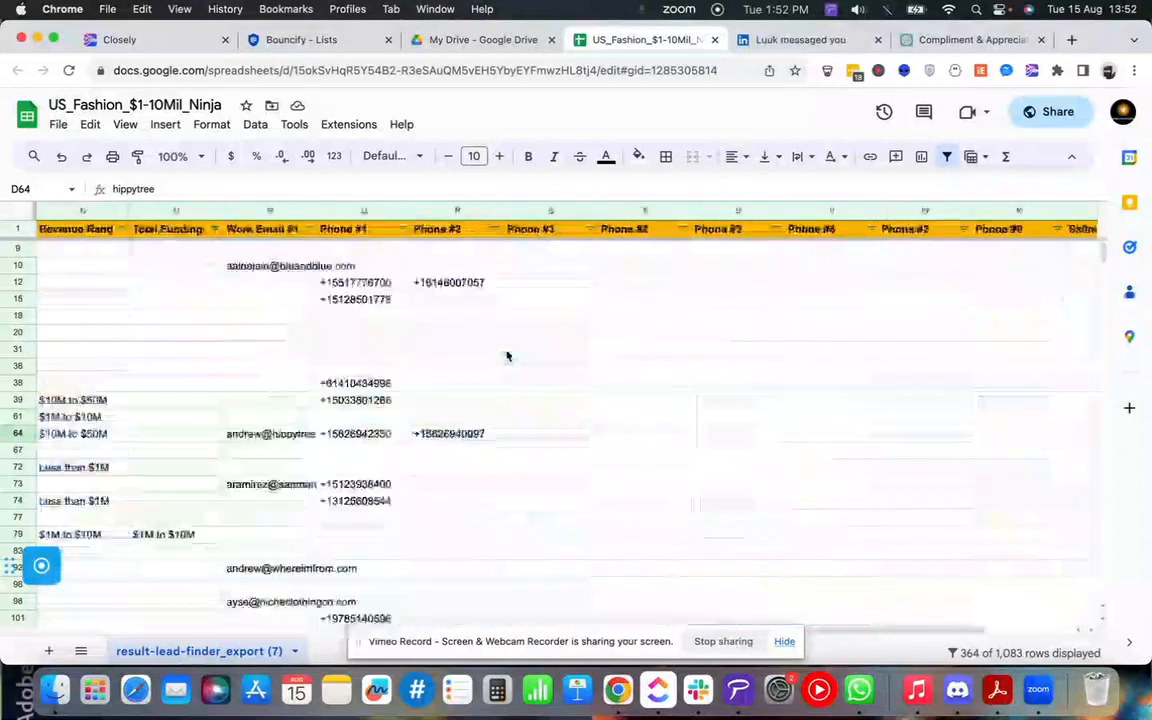
{"action": "scroll", "coordinate": [507, 355], "scroll_direction": "left", "scroll_amount": 10}
{"action": "scroll", "coordinate": [507, 355], "scroll_direction": "right", "scroll_amount": 3}
{"action": "scroll", "coordinate": [507, 355], "scroll_direction": "left", "scroll_amount": 3}
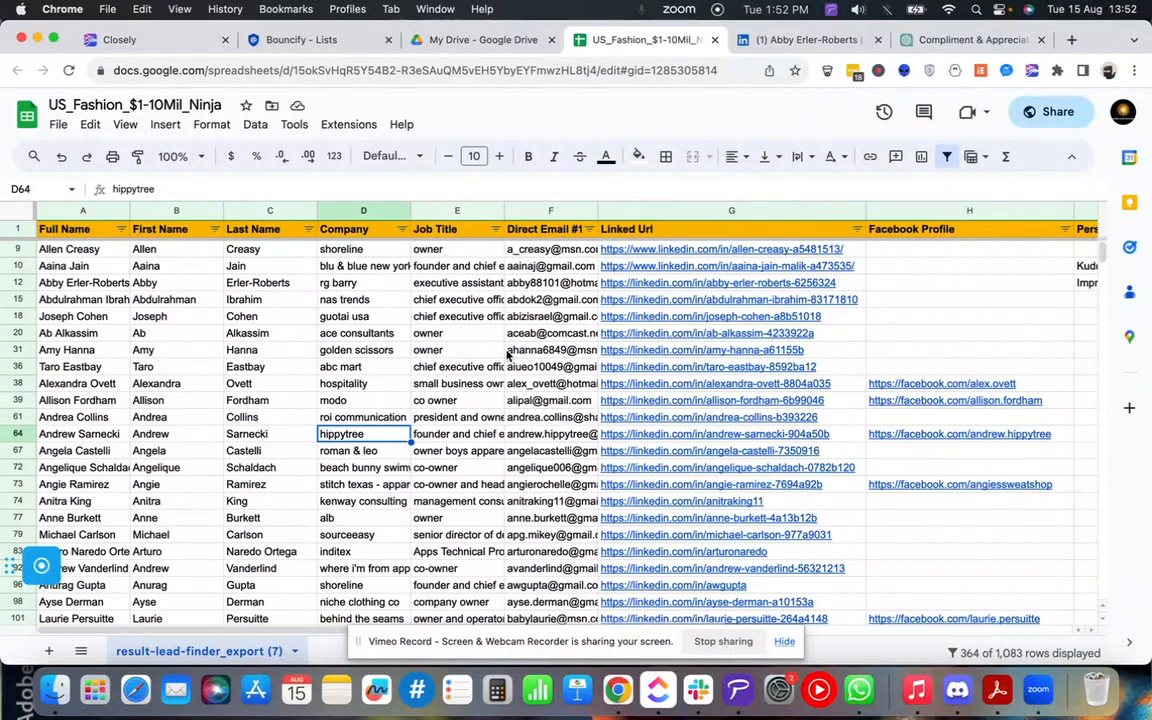
- Go through the header cells one by one, from Full Name to Facebook Profile
{"action": "left_click", "coordinate": [83, 265]}
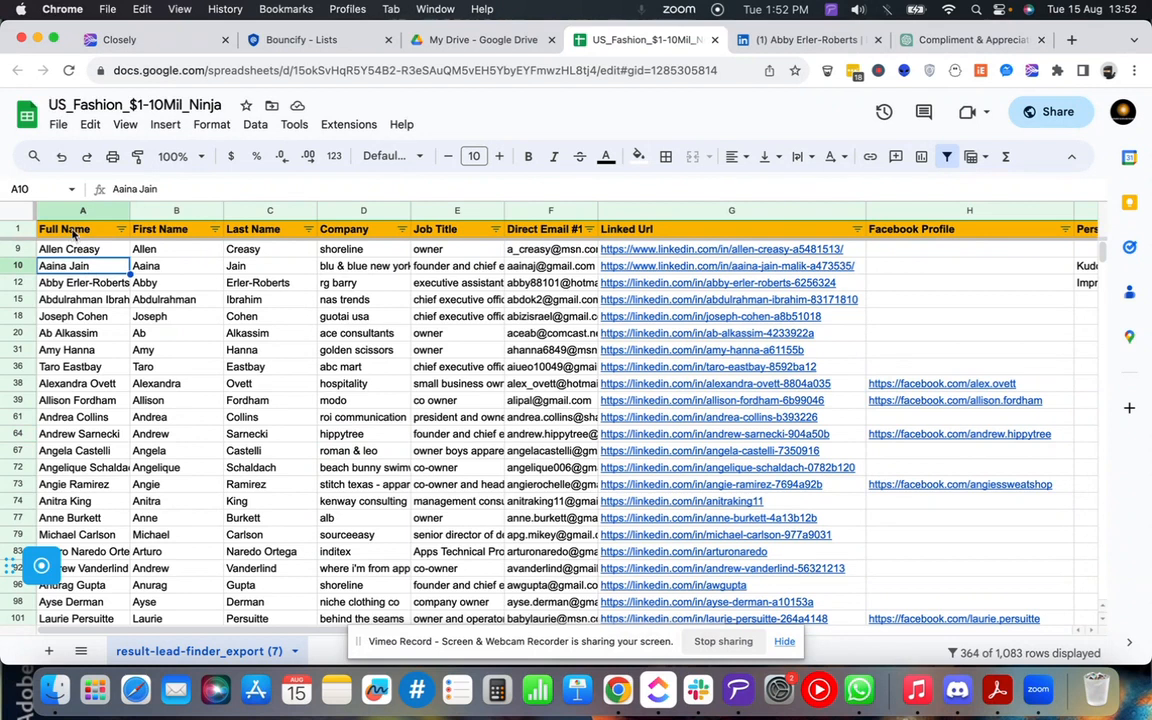
{"action": "left_click", "coordinate": [73, 231]}
{"action": "left_click", "coordinate": [165, 231]}
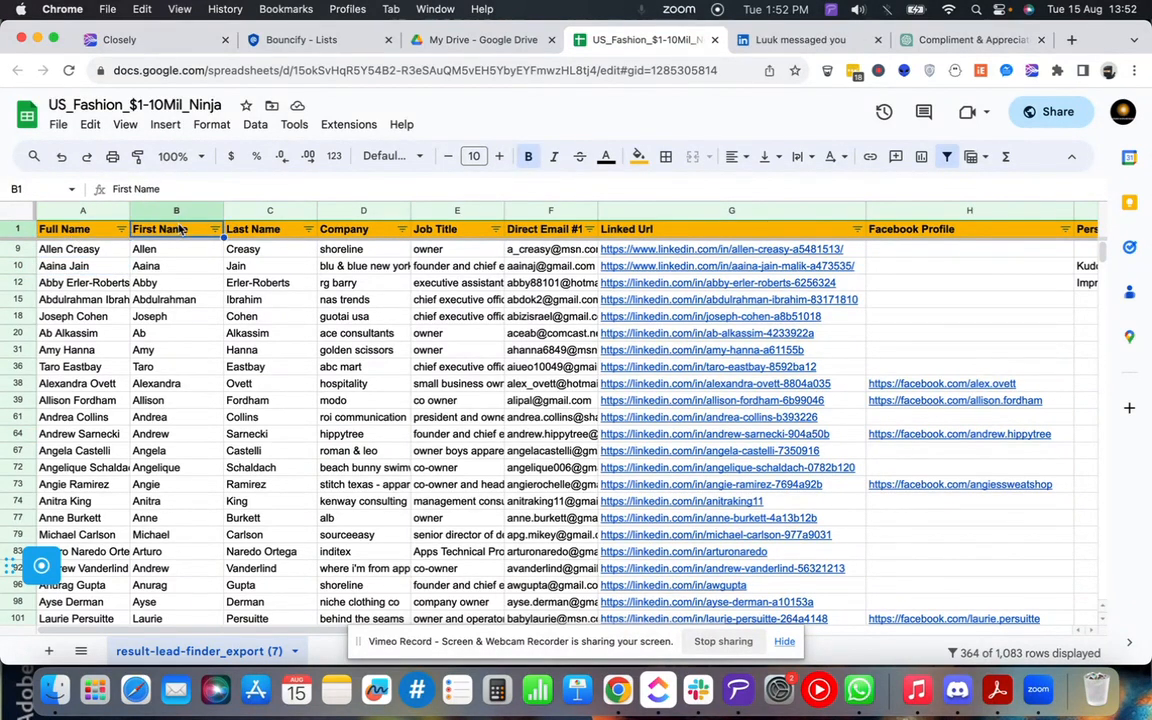
{"action": "left_click", "coordinate": [255, 231]}
{"action": "left_click", "coordinate": [366, 231]}
{"action": "left_click", "coordinate": [425, 231]}
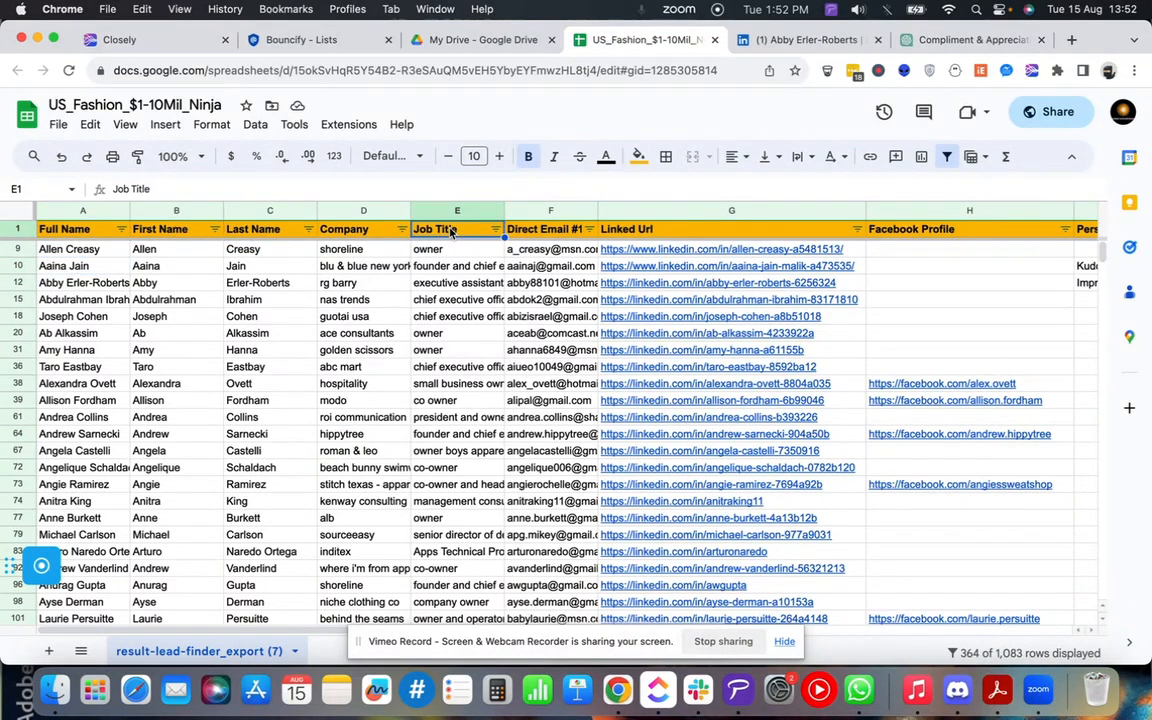
{"action": "left_click", "coordinate": [549, 231]}
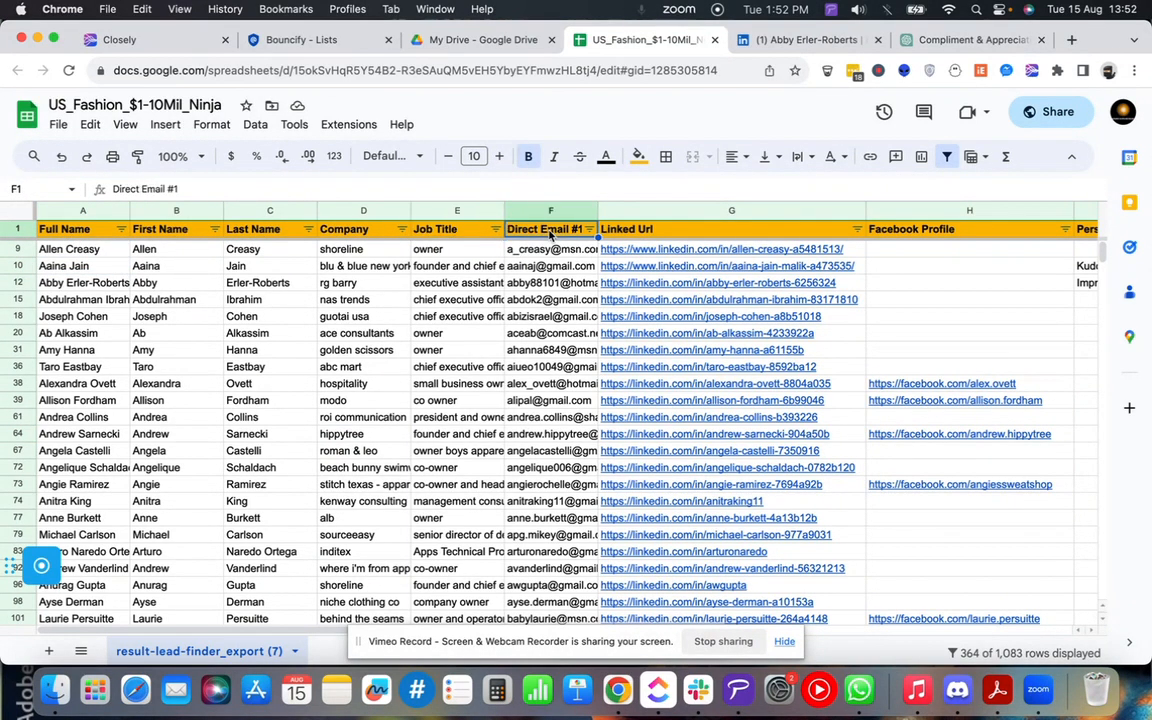
{"action": "left_click", "coordinate": [681, 231]}
{"action": "scroll", "coordinate": [928, 240], "scroll_direction": "right", "scroll_amount": 4}
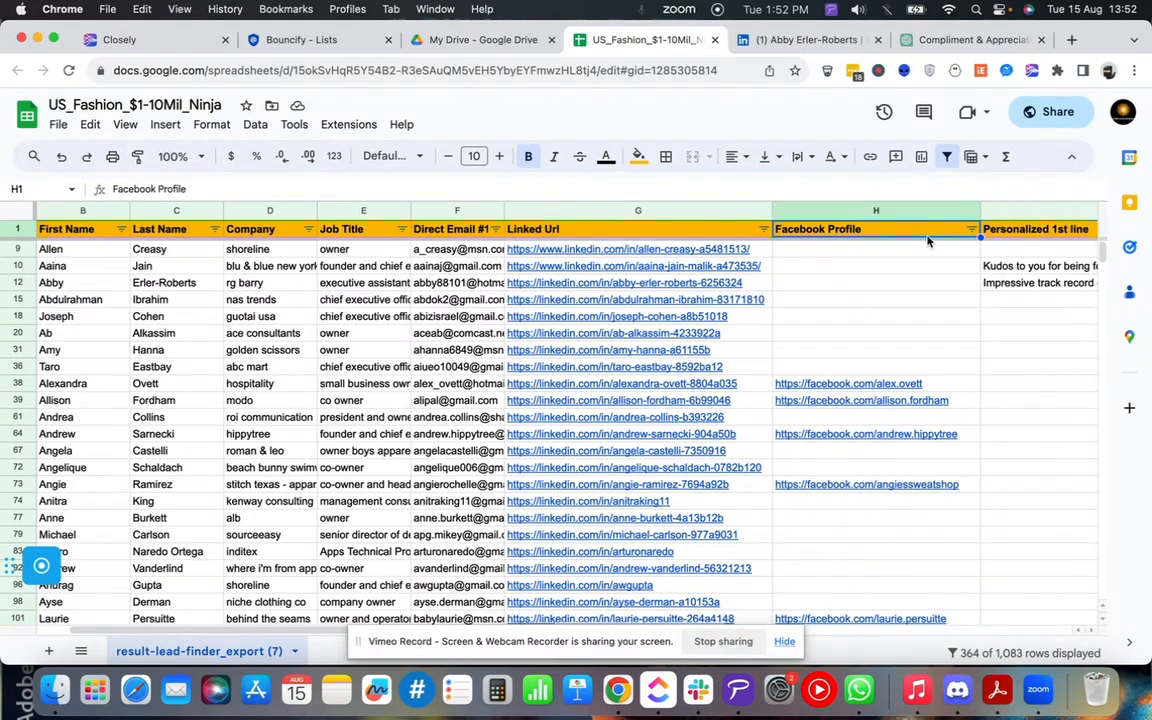
- Fill the Personalized 1st line header cell with yellow
{"action": "left_click", "coordinate": [941, 230]}
{"action": "scroll", "coordinate": [941, 236], "scroll_direction": "right", "scroll_amount": 3}
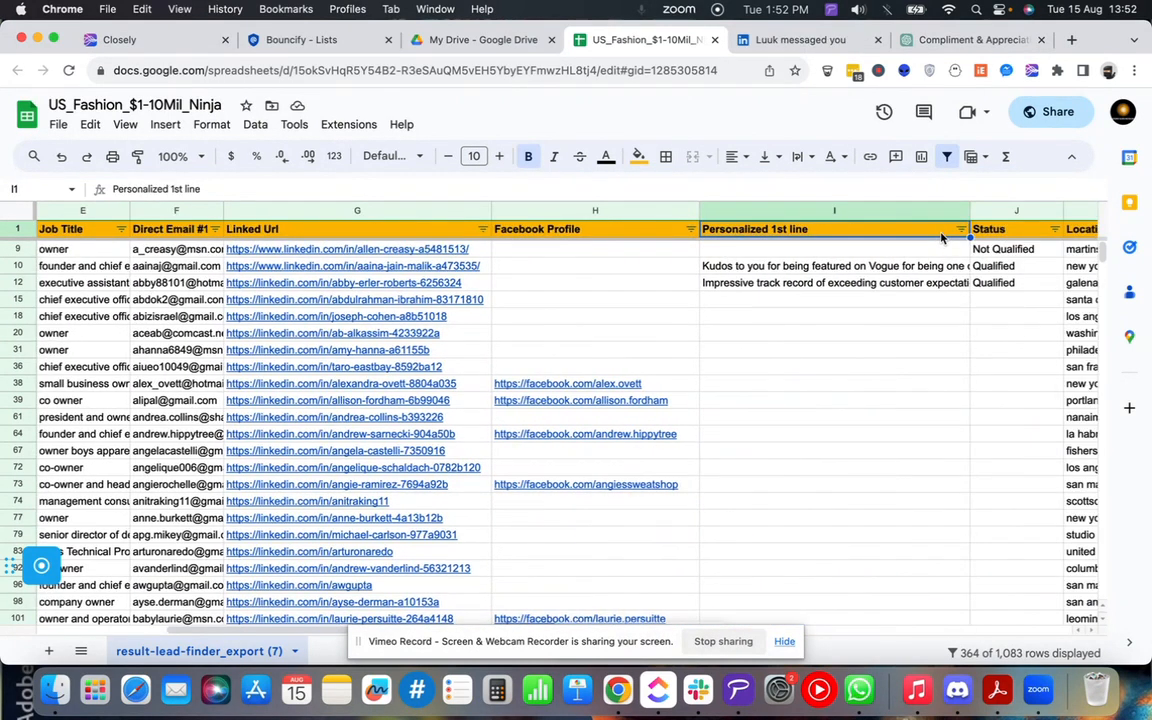
{"action": "left_click", "coordinate": [638, 156]}
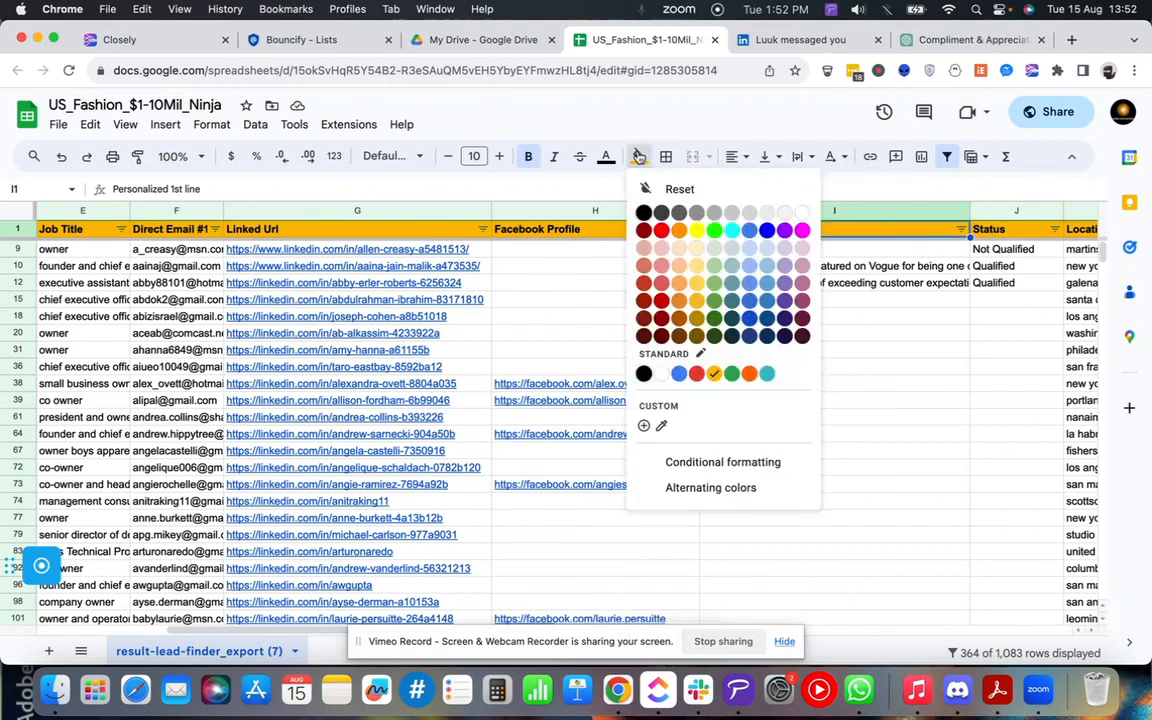
{"action": "left_click", "coordinate": [707, 229]}
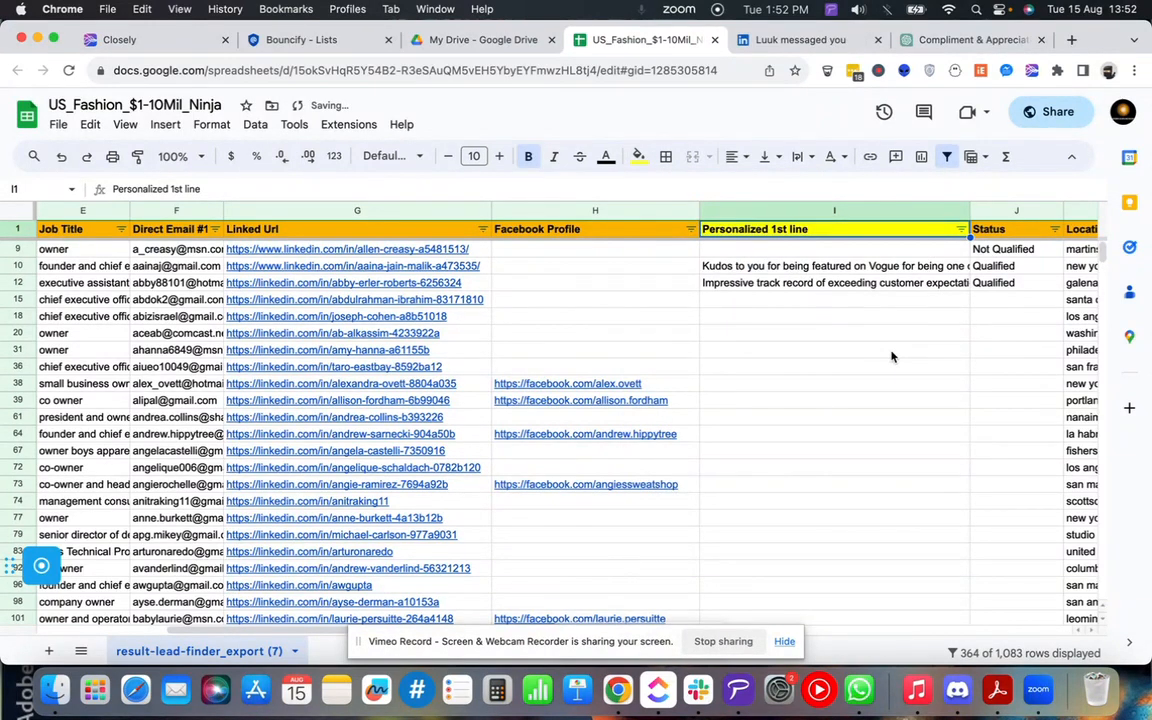
- Fill the Status header cell with yellow
{"action": "scroll", "coordinate": [905, 300], "scroll_direction": "right", "scroll_amount": 2}
{"action": "left_click", "coordinate": [919, 230]}
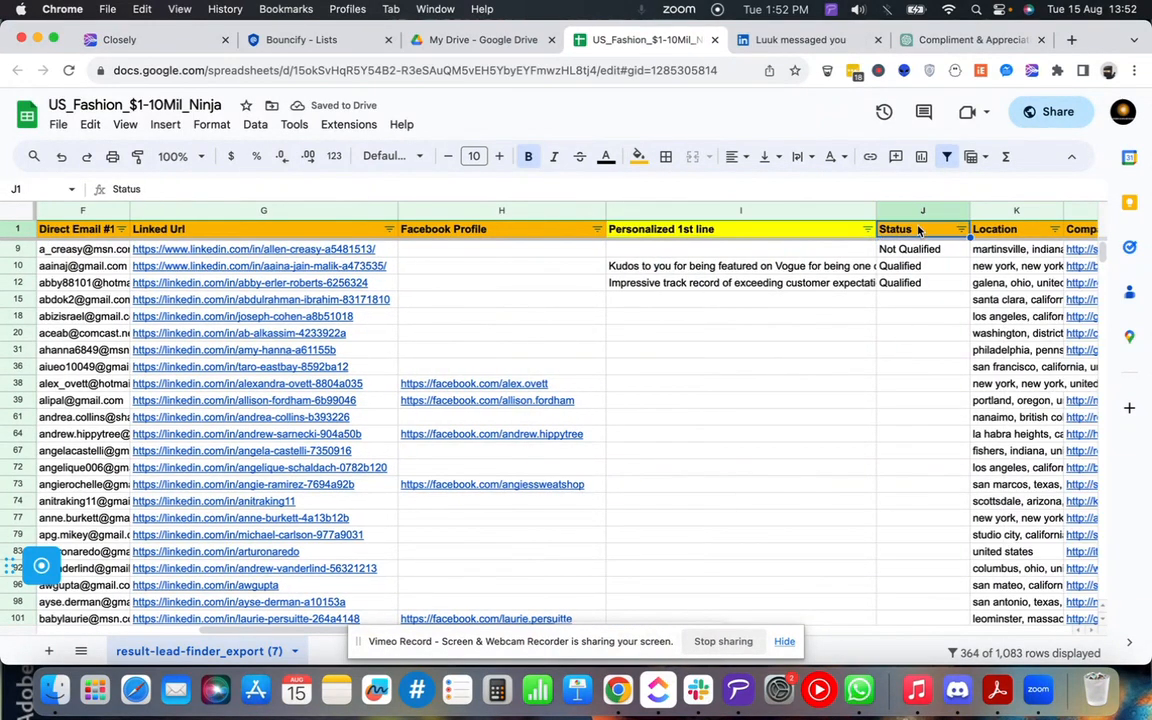
{"action": "left_click", "coordinate": [638, 156]}
{"action": "left_click", "coordinate": [707, 229]}
- Review the columns after Status, including Location, Team Size and the phone fields, and return to the Status column
{"action": "scroll", "coordinate": [790, 322], "scroll_direction": "right", "scroll_amount": 2}
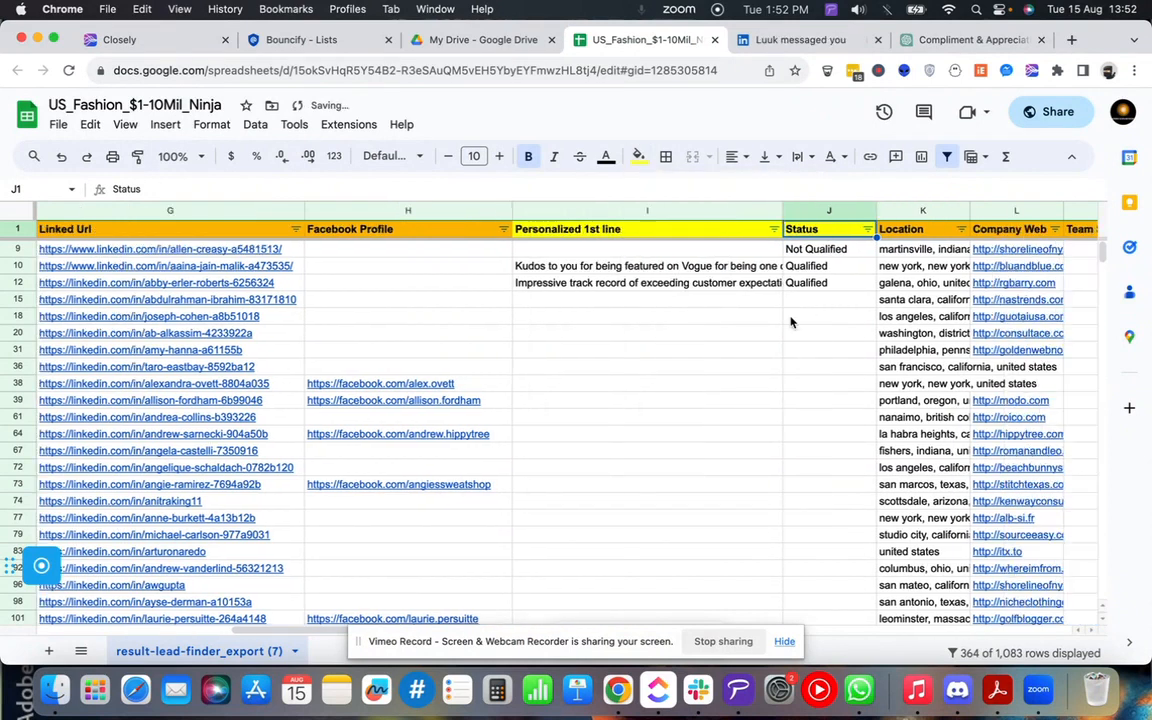
{"action": "scroll", "coordinate": [790, 322], "scroll_direction": "right", "scroll_amount": 5}
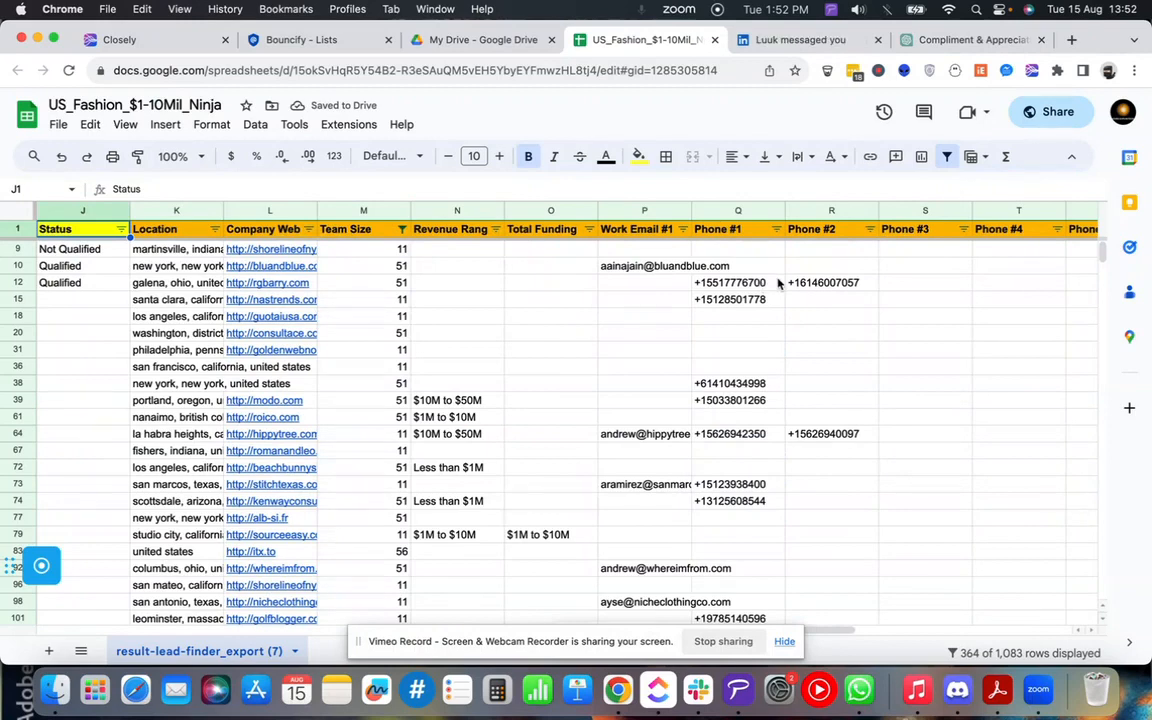
{"action": "scroll", "coordinate": [779, 284], "scroll_direction": "right", "scroll_amount": 1}
{"action": "scroll", "coordinate": [779, 284], "scroll_direction": "left", "scroll_amount": 10}
{"action": "scroll", "coordinate": [779, 284], "scroll_direction": "left", "scroll_amount": 1}
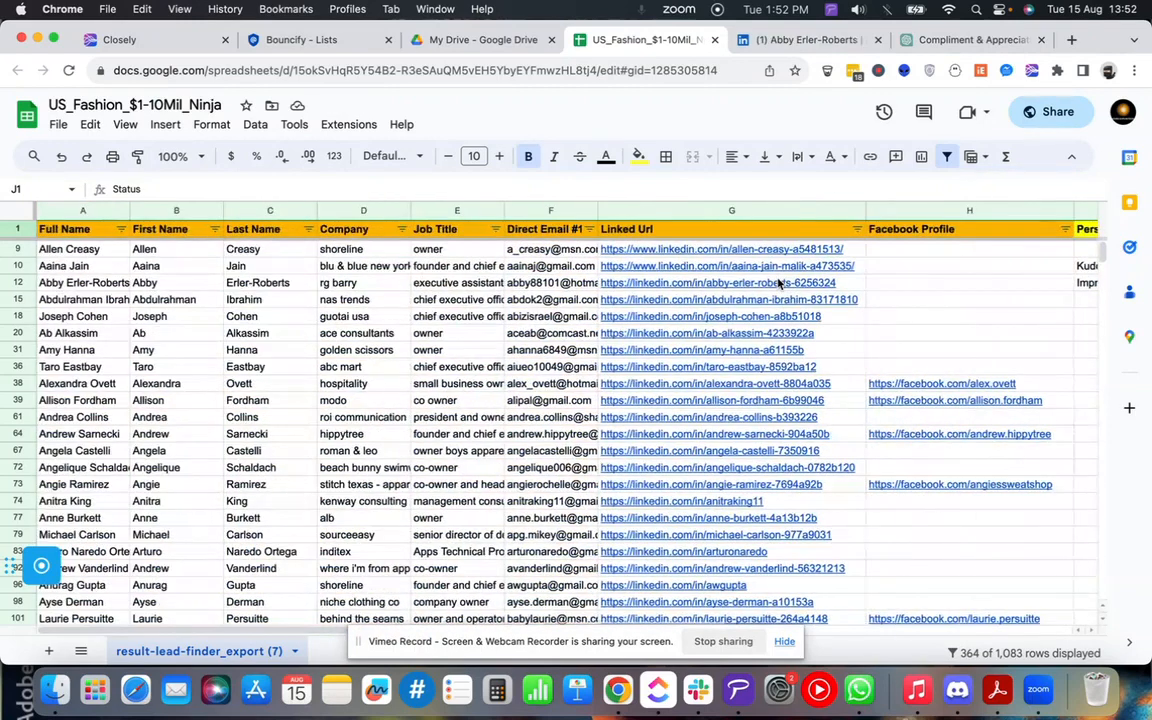
{"action": "scroll", "coordinate": [797, 250], "scroll_direction": "right", "scroll_amount": 3}
{"action": "scroll", "coordinate": [896, 266], "scroll_direction": "right", "scroll_amount": 2}
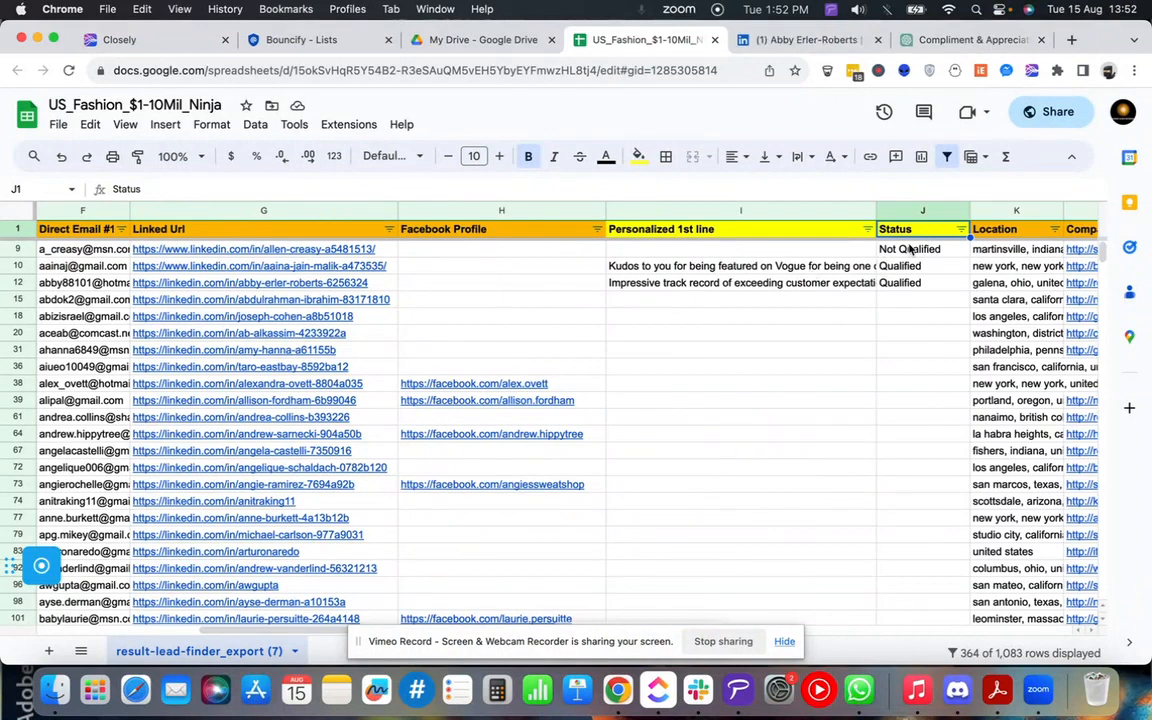
- Select the entire row 9, the contact marked Not Qualified, and view its name and contact columns
{"action": "left_click", "coordinate": [910, 250]}
{"action": "key", "text": "shift+space"}
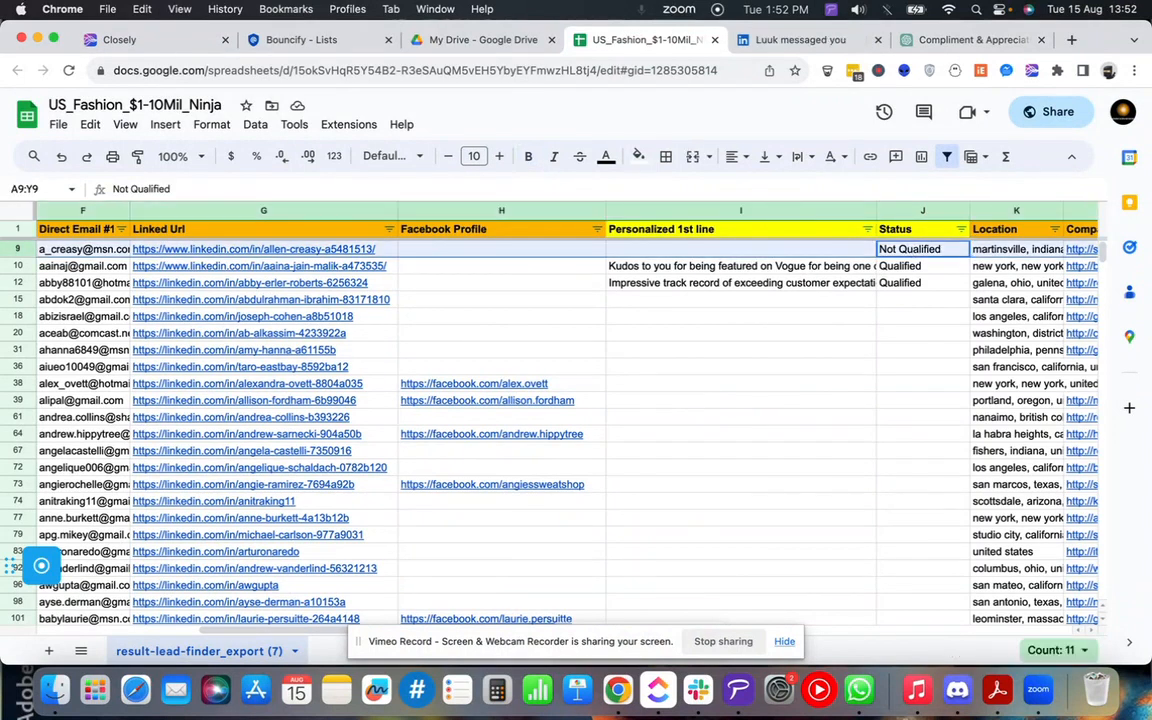
{"action": "scroll", "coordinate": [568, 420], "scroll_direction": "left", "scroll_amount": 5}
{"action": "mouse_move", "coordinate": [860, 270]}
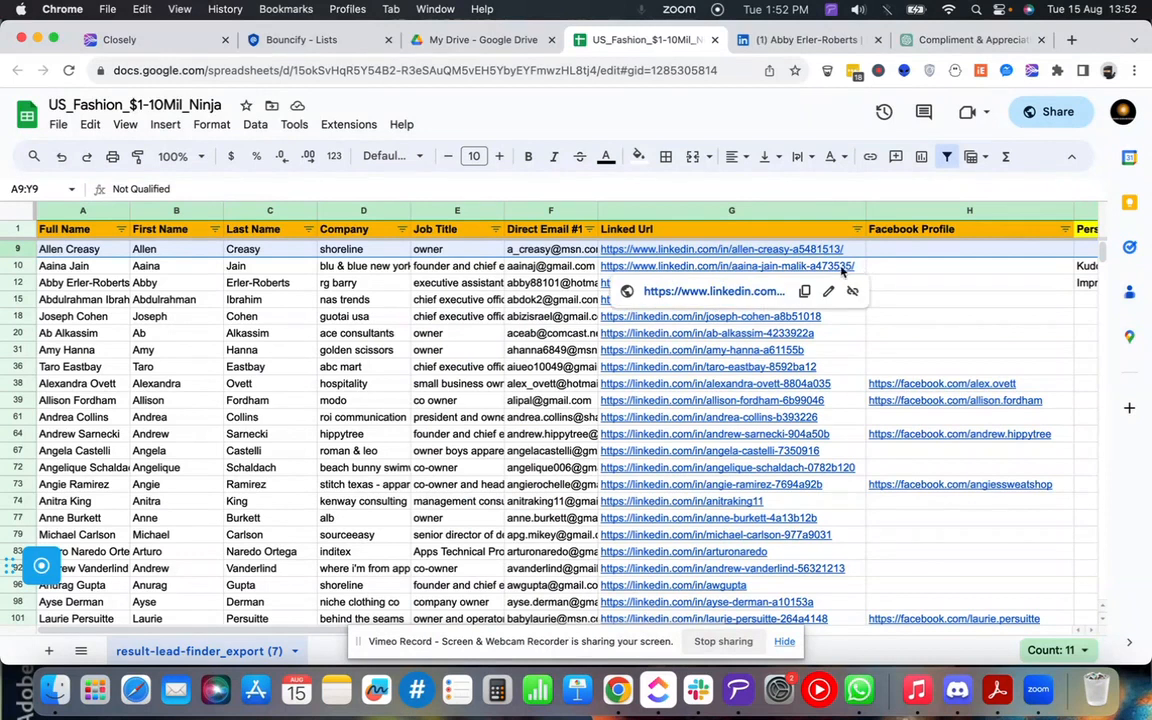
- Inspect row 9's direct email, job title and status cells, along with the job title in row 15
{"action": "left_click", "coordinate": [550, 251]}
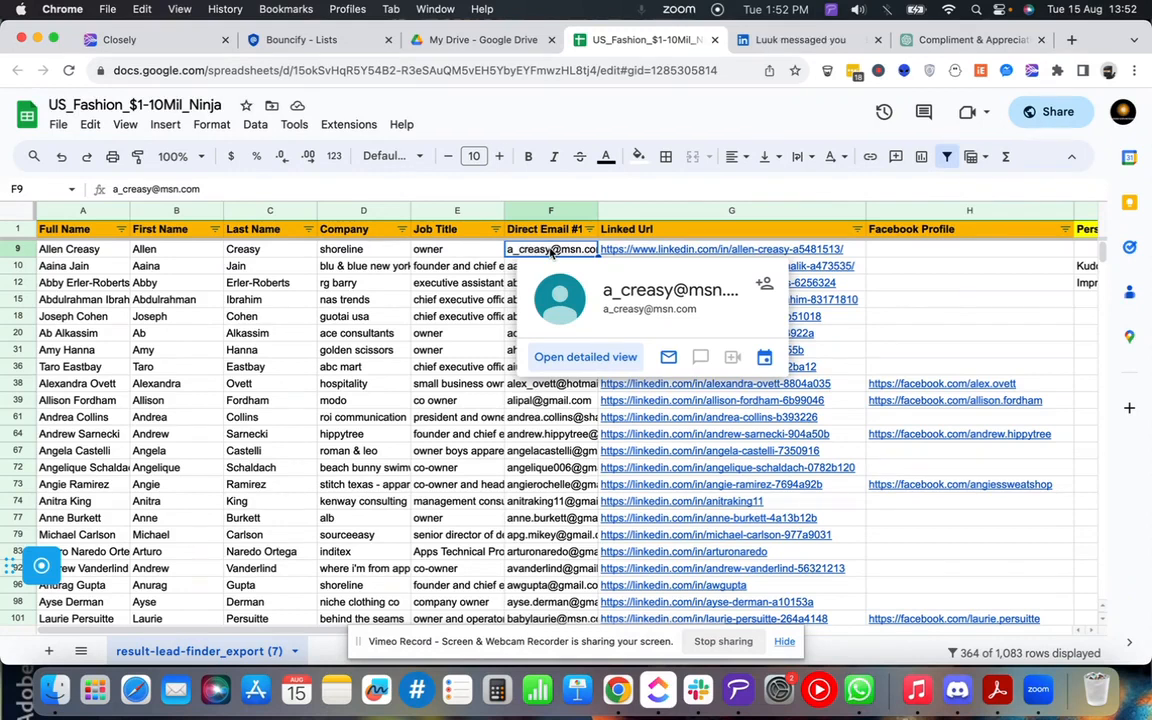
{"action": "left_click", "coordinate": [446, 251]}
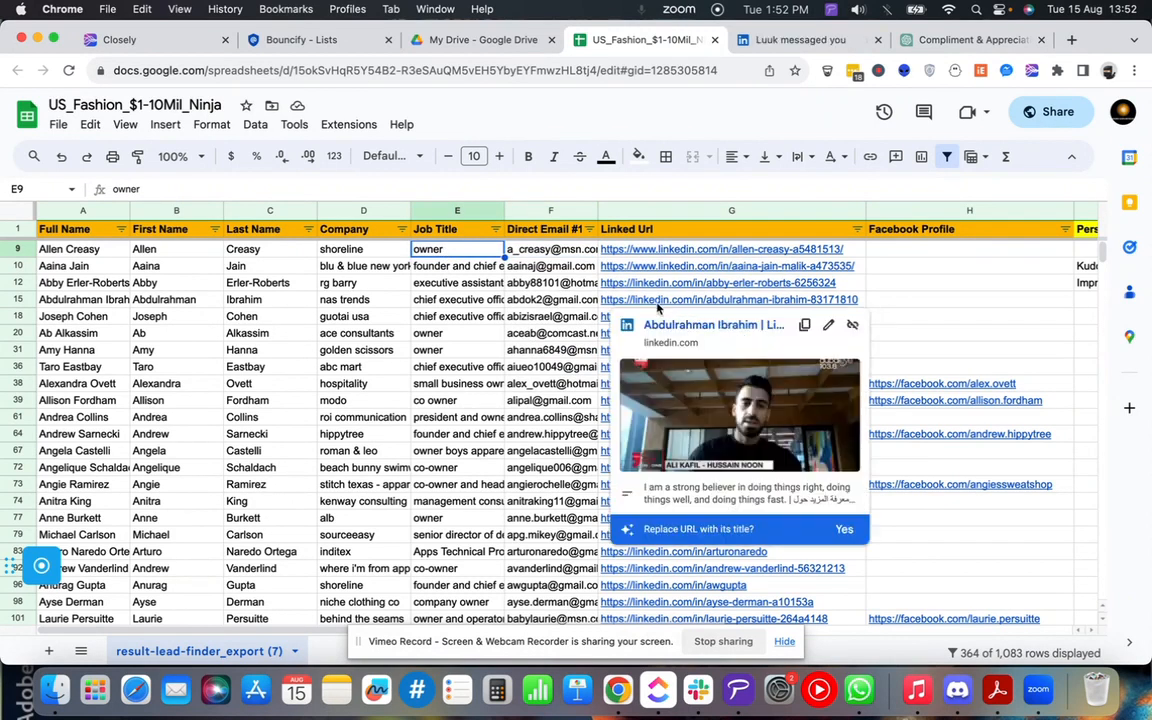
{"action": "left_click", "coordinate": [502, 300]}
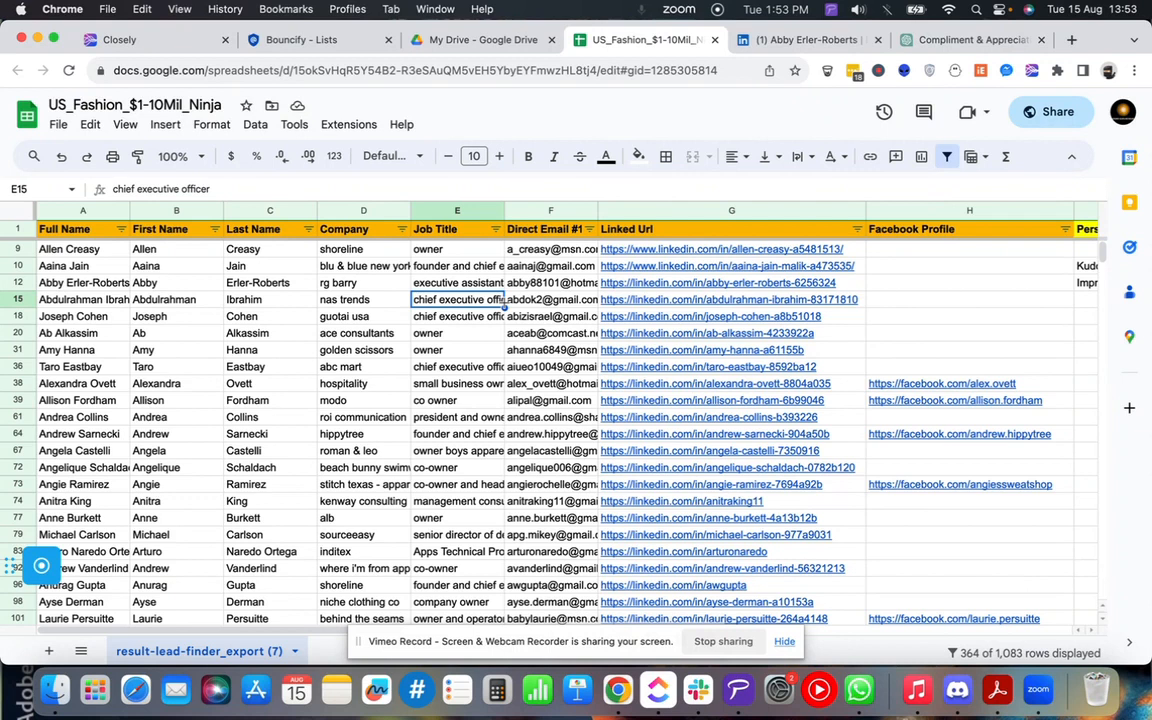
{"action": "scroll", "coordinate": [530, 316], "scroll_direction": "right", "scroll_amount": 5}
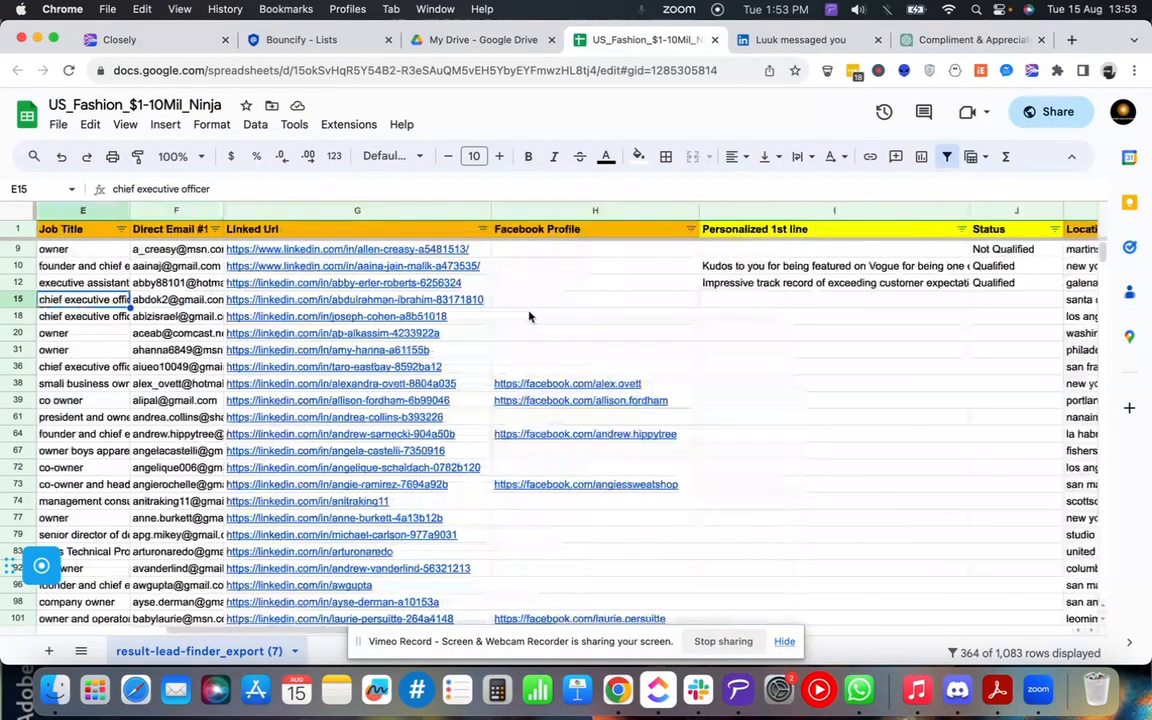
{"action": "left_click", "coordinate": [990, 251]}
{"action": "scroll", "coordinate": [664, 268], "scroll_direction": "left", "scroll_amount": 2}
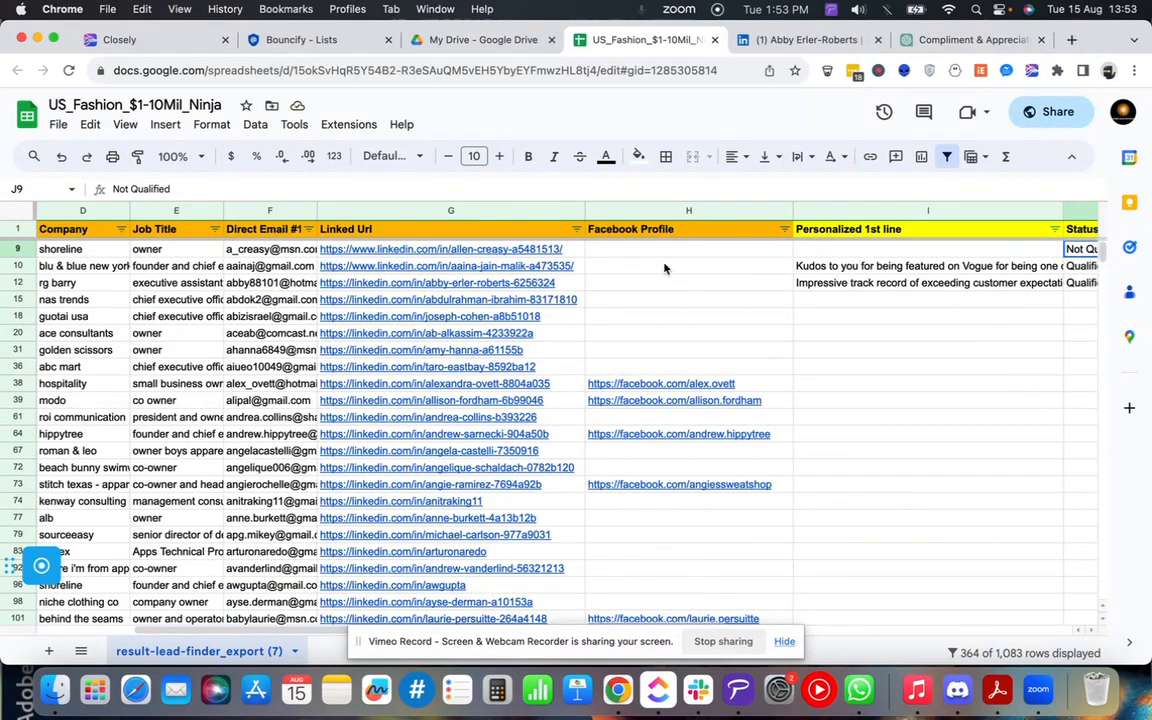
- Open the LinkedIn profile linked in row 9 and view its header, activity and experience sections
{"action": "left_click", "coordinate": [528, 252]}
{"action": "left_click", "coordinate": [420, 270]}
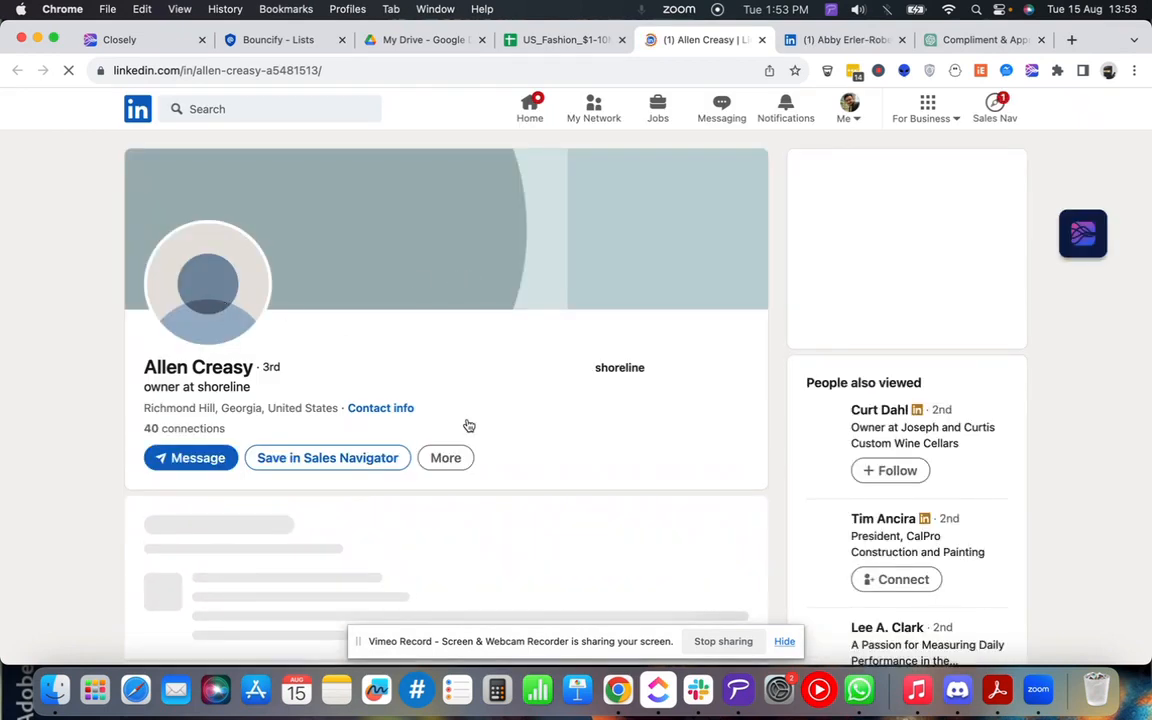
{"action": "scroll", "coordinate": [489, 333], "scroll_direction": "down", "scroll_amount": 2}
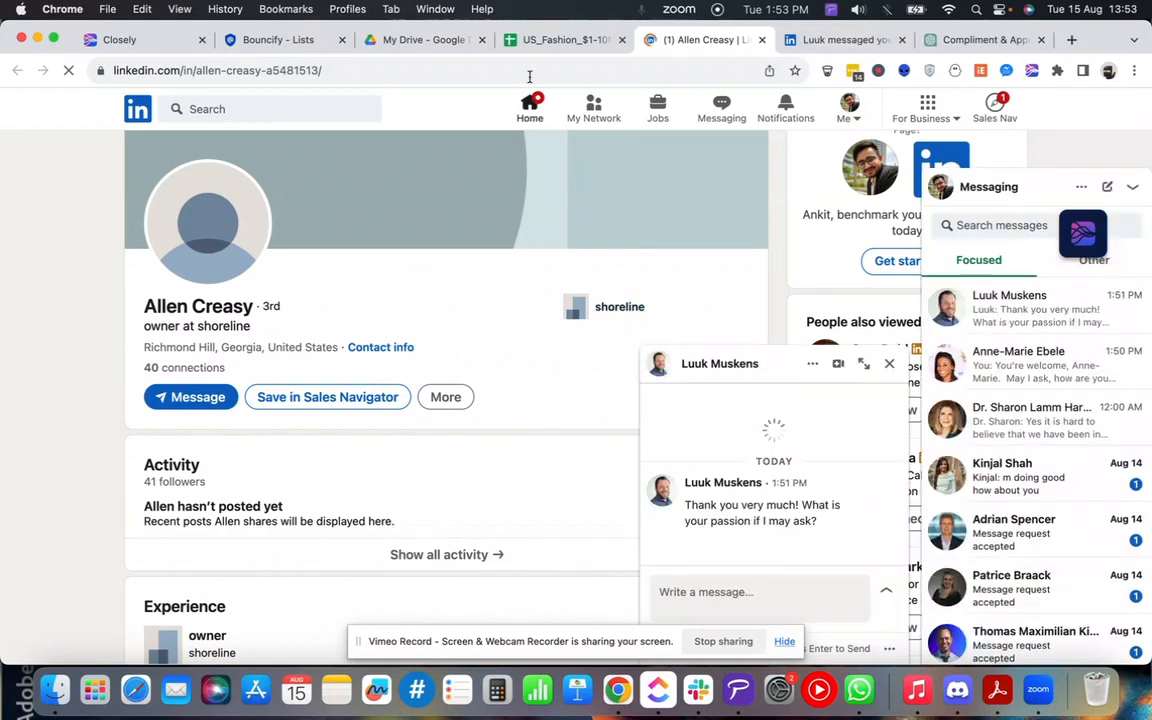
- Back in the US_Fashion_$1-10Mil_Ninja sheet, examine which Team Size values the filter includes and excludes, and select the Team Size column
{"action": "left_click", "coordinate": [555, 40]}
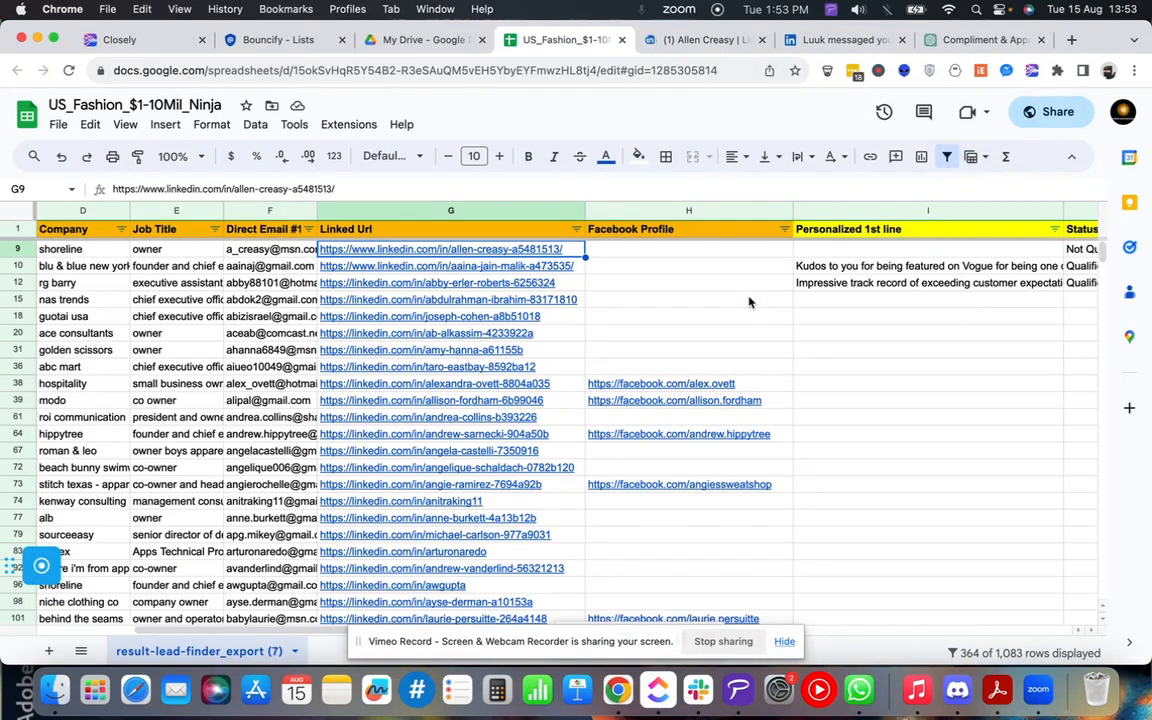
{"action": "scroll", "coordinate": [749, 302], "scroll_direction": "right", "scroll_amount": 10}
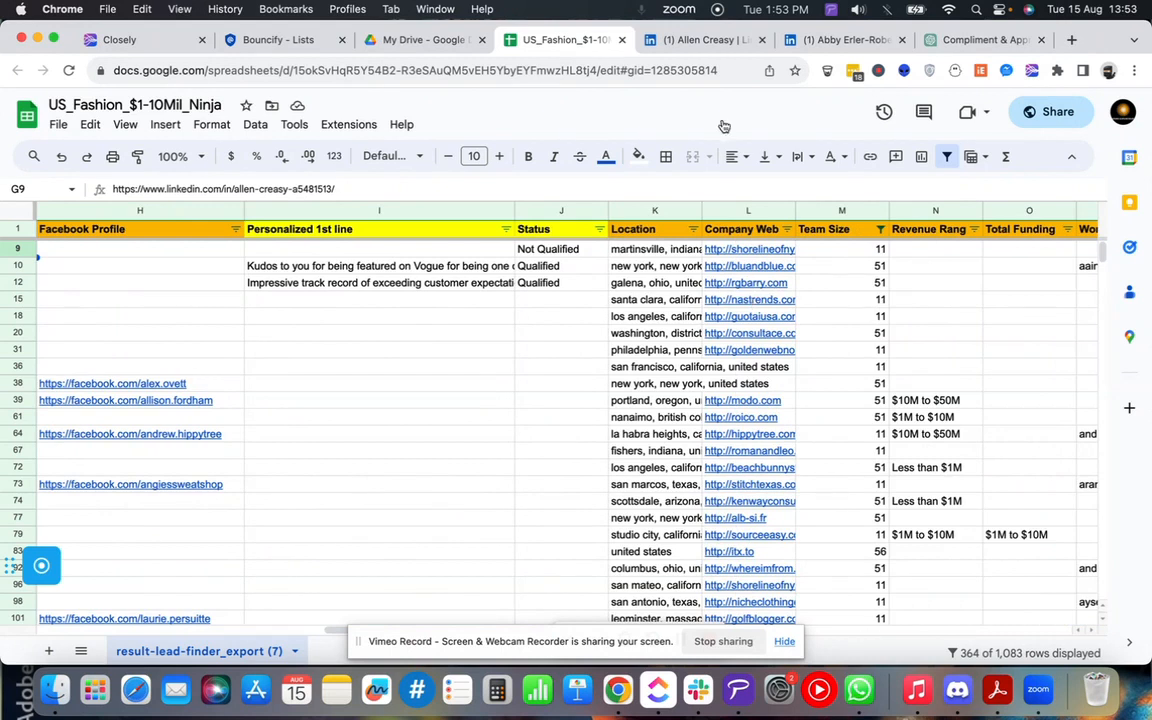
{"action": "scroll", "coordinate": [563, 278], "scroll_direction": "right", "scroll_amount": 3}
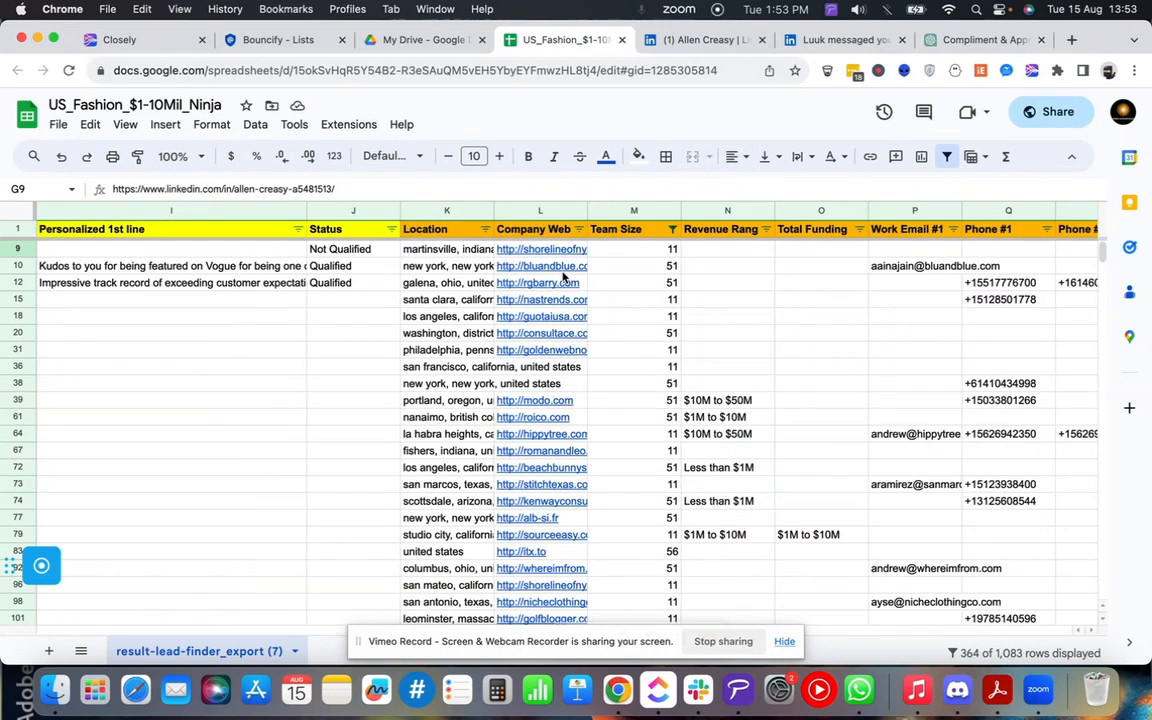
{"action": "left_click", "coordinate": [672, 230]}
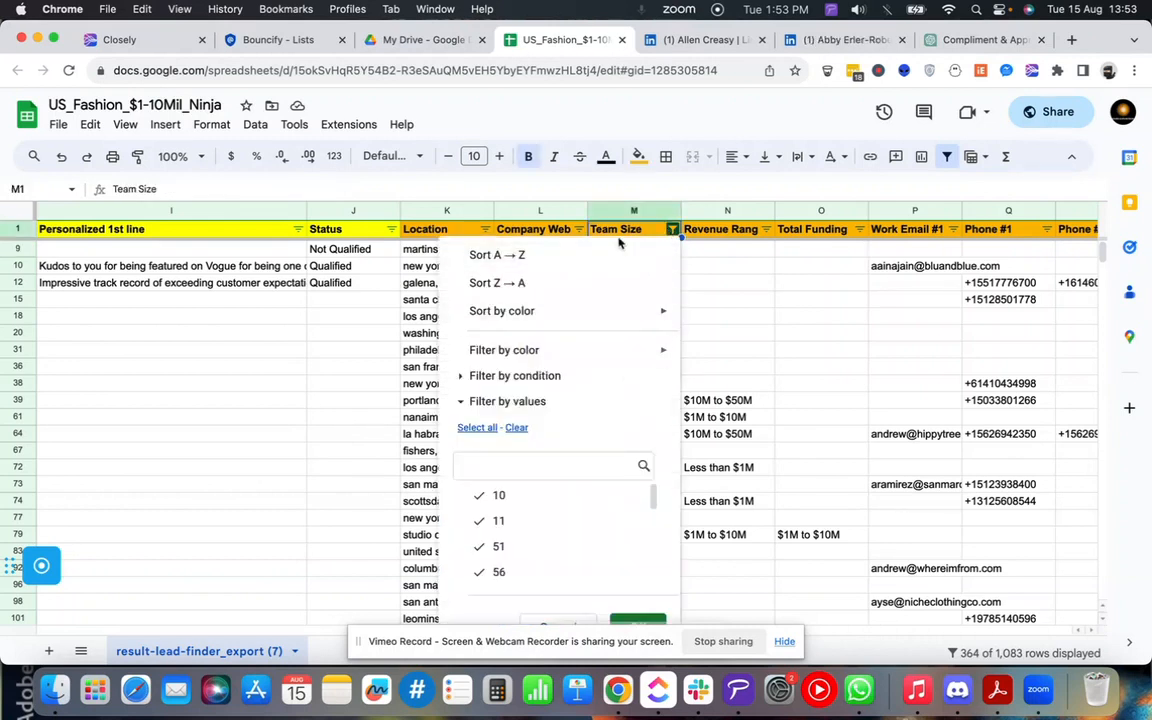
{"action": "scroll", "coordinate": [555, 510], "scroll_direction": "down", "scroll_amount": 1}
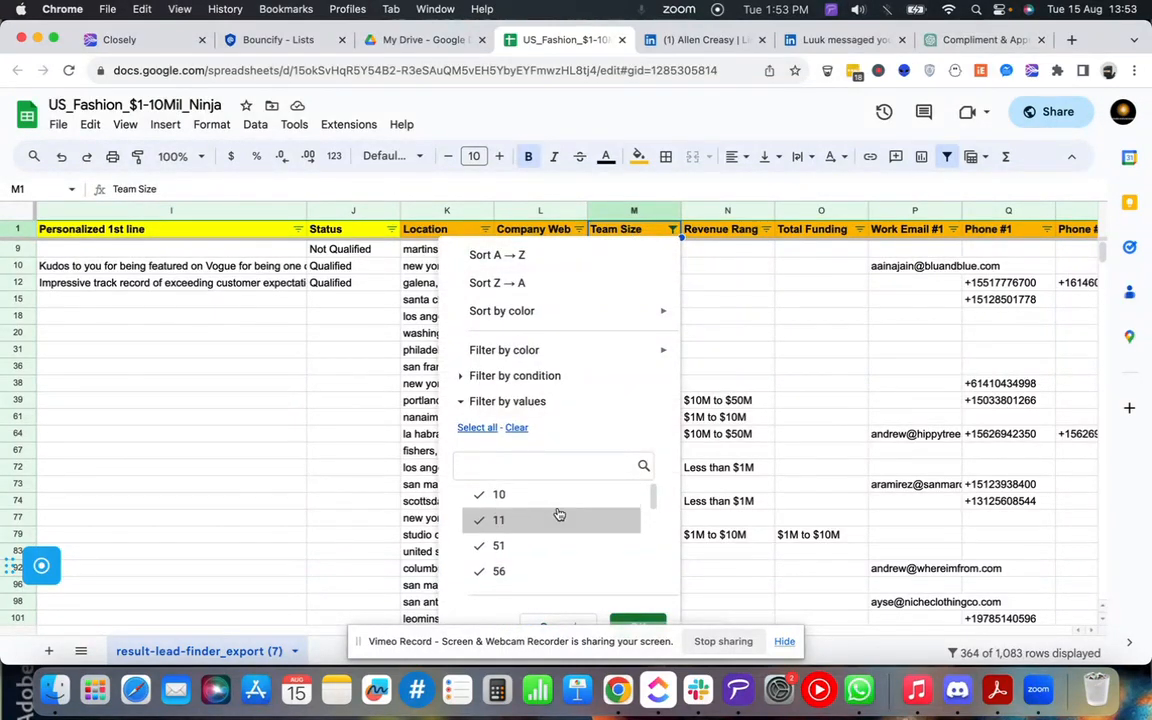
{"action": "scroll", "coordinate": [559, 514], "scroll_direction": "down", "scroll_amount": 3}
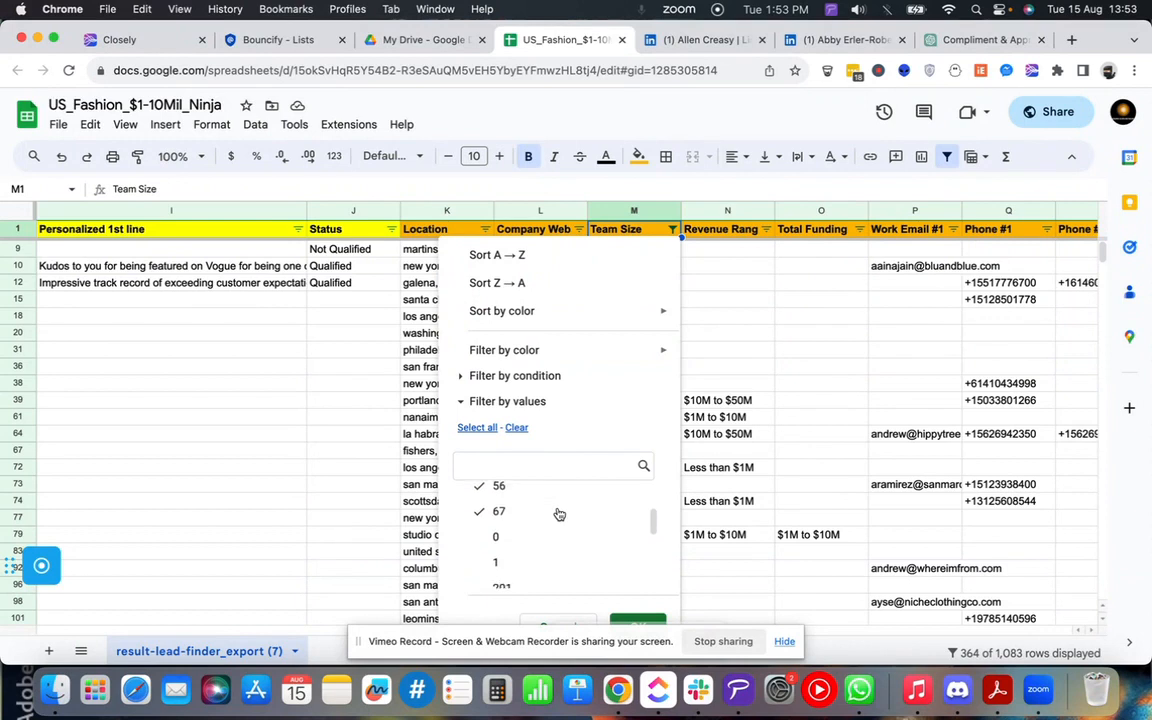
{"action": "scroll", "coordinate": [559, 514], "scroll_direction": "up", "scroll_amount": 3}
{"action": "scroll", "coordinate": [559, 514], "scroll_direction": "down", "scroll_amount": 1}
{"action": "scroll", "coordinate": [559, 514], "scroll_direction": "down", "scroll_amount": 2}
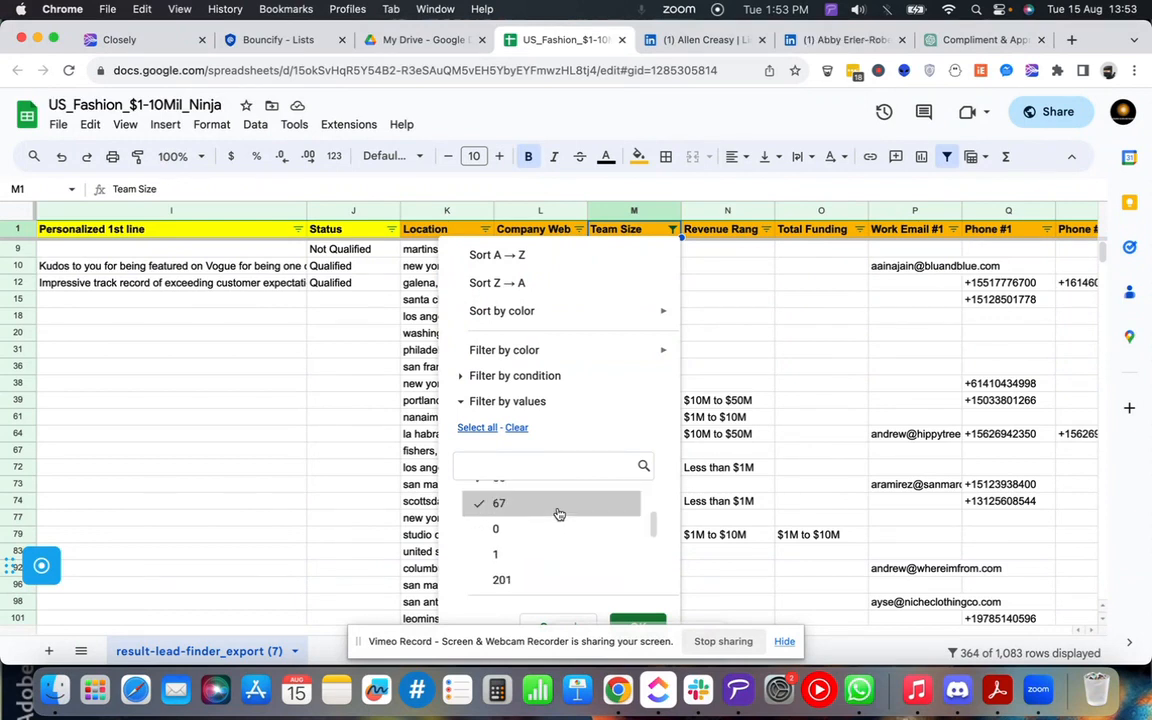
{"action": "scroll", "coordinate": [559, 514], "scroll_direction": "down", "scroll_amount": 3}
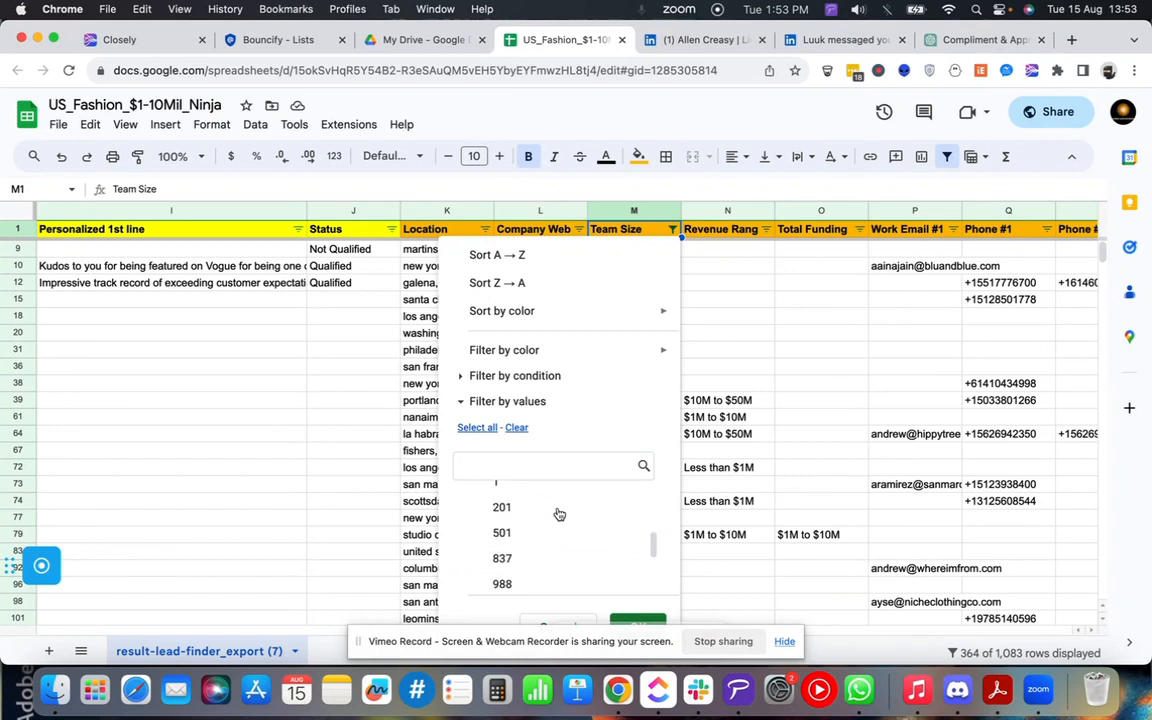
{"action": "scroll", "coordinate": [559, 514], "scroll_direction": "down", "scroll_amount": 1}
{"action": "scroll", "coordinate": [559, 514], "scroll_direction": "down", "scroll_amount": 1}
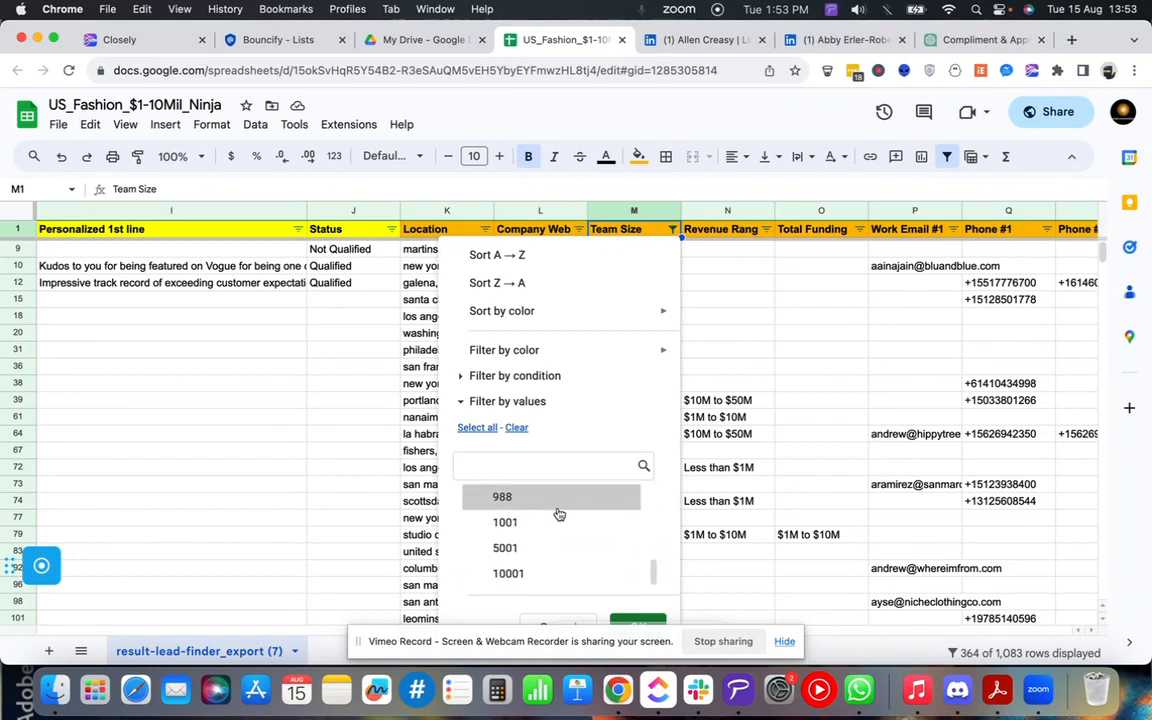
{"action": "scroll", "coordinate": [559, 520], "scroll_direction": "up", "scroll_amount": 3}
{"action": "scroll", "coordinate": [561, 530], "scroll_direction": "down", "scroll_amount": 1}
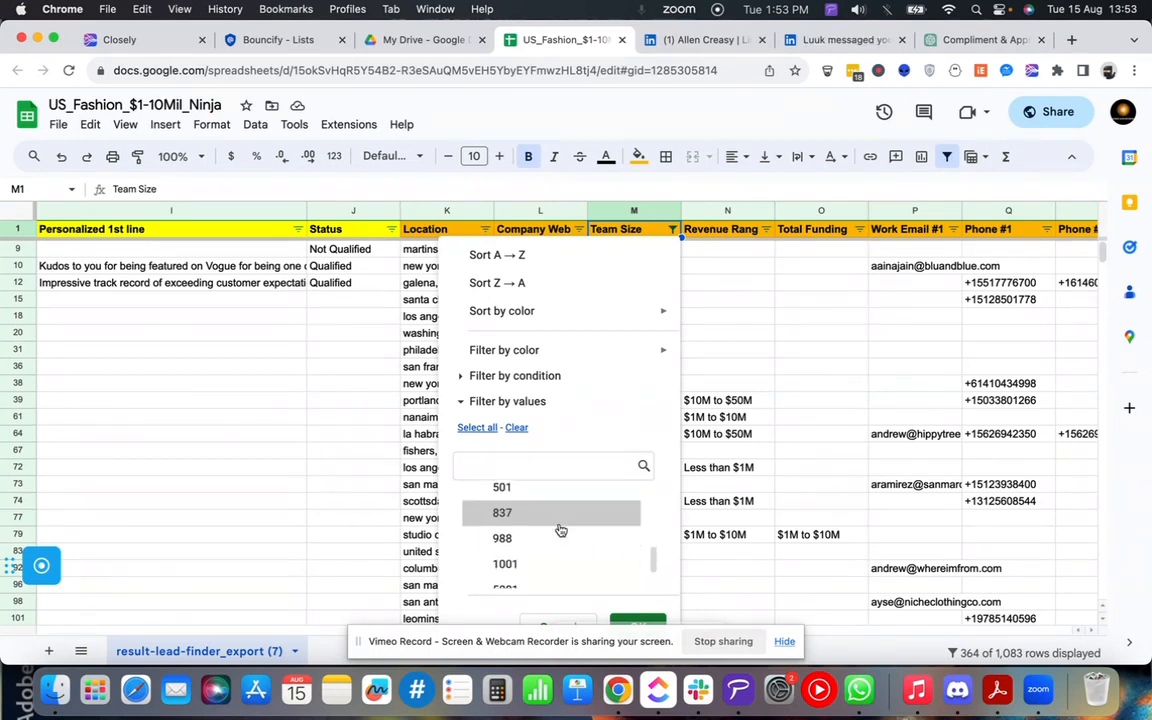
{"action": "scroll", "coordinate": [561, 530], "scroll_direction": "down", "scroll_amount": 2}
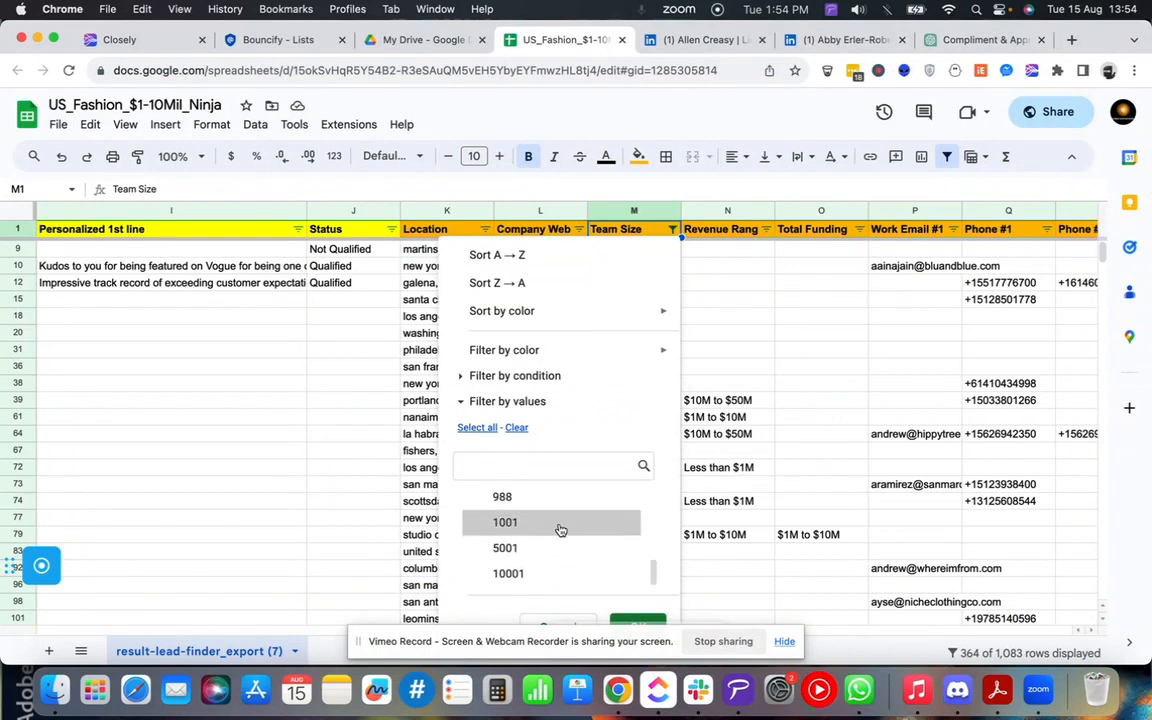
{"action": "scroll", "coordinate": [561, 530], "scroll_direction": "up", "scroll_amount": 3}
{"action": "scroll", "coordinate": [561, 530], "scroll_direction": "up", "scroll_amount": 8}
{"action": "scroll", "coordinate": [561, 530], "scroll_direction": "down", "scroll_amount": 1}
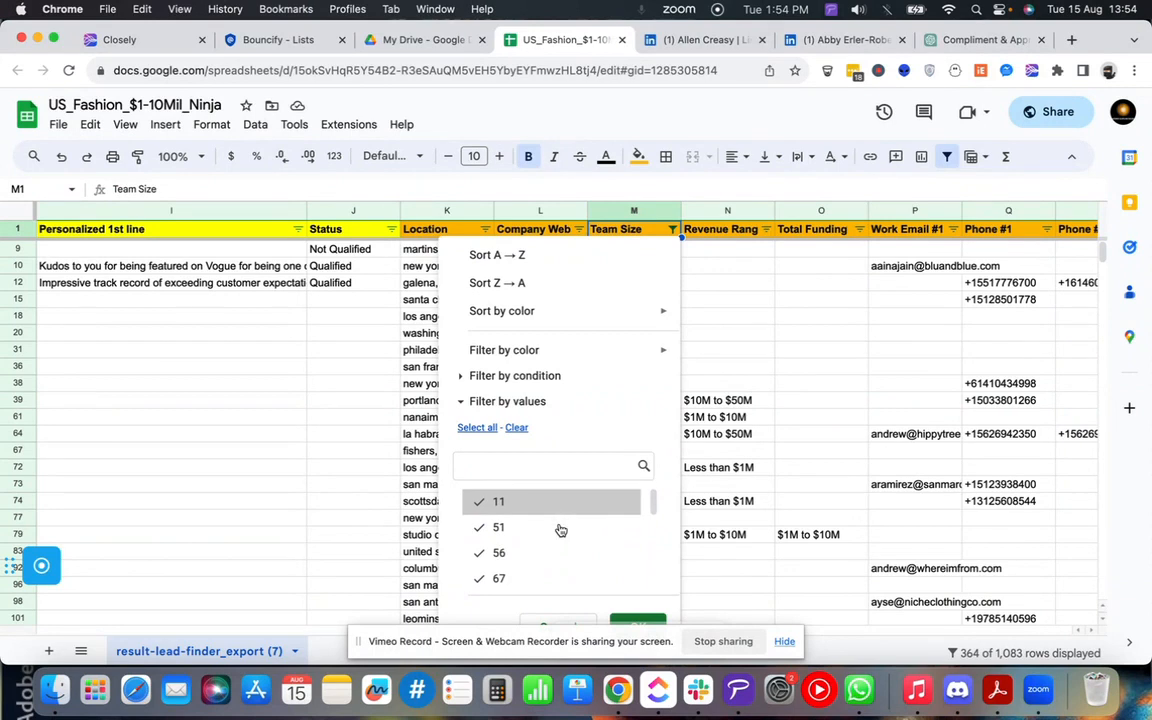
{"action": "scroll", "coordinate": [561, 530], "scroll_direction": "up", "scroll_amount": 1}
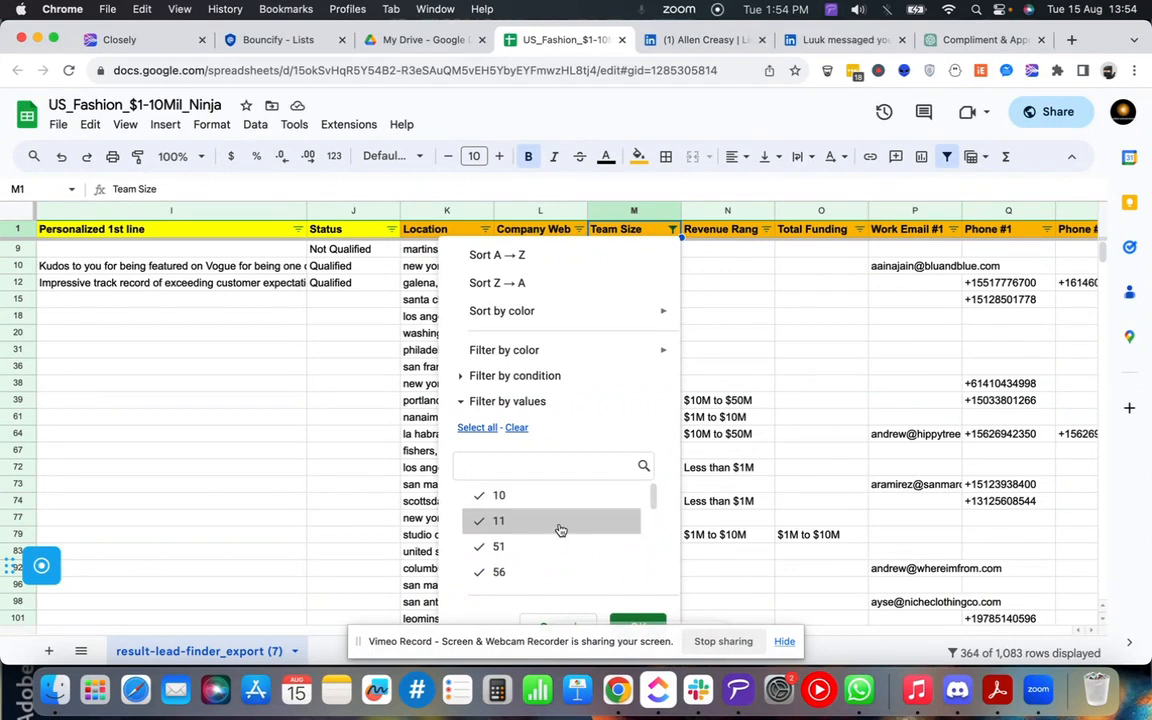
{"action": "scroll", "coordinate": [561, 530], "scroll_direction": "down", "scroll_amount": 4}
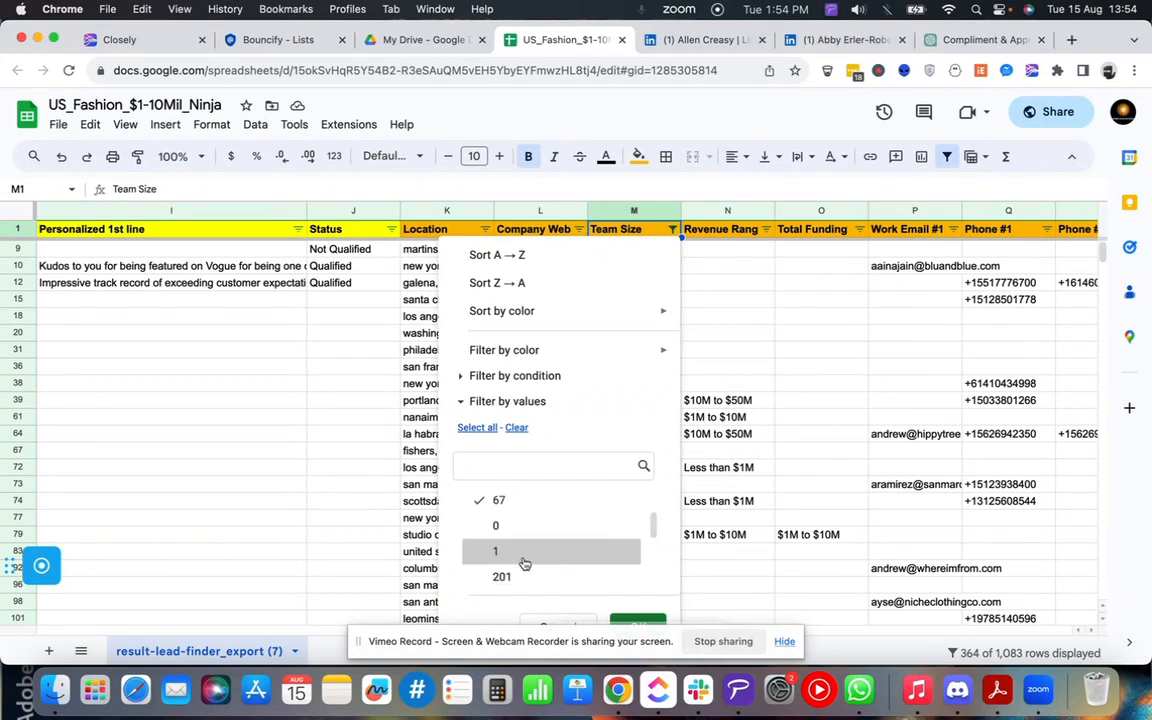
{"action": "scroll", "coordinate": [538, 553], "scroll_direction": "down", "scroll_amount": 2}
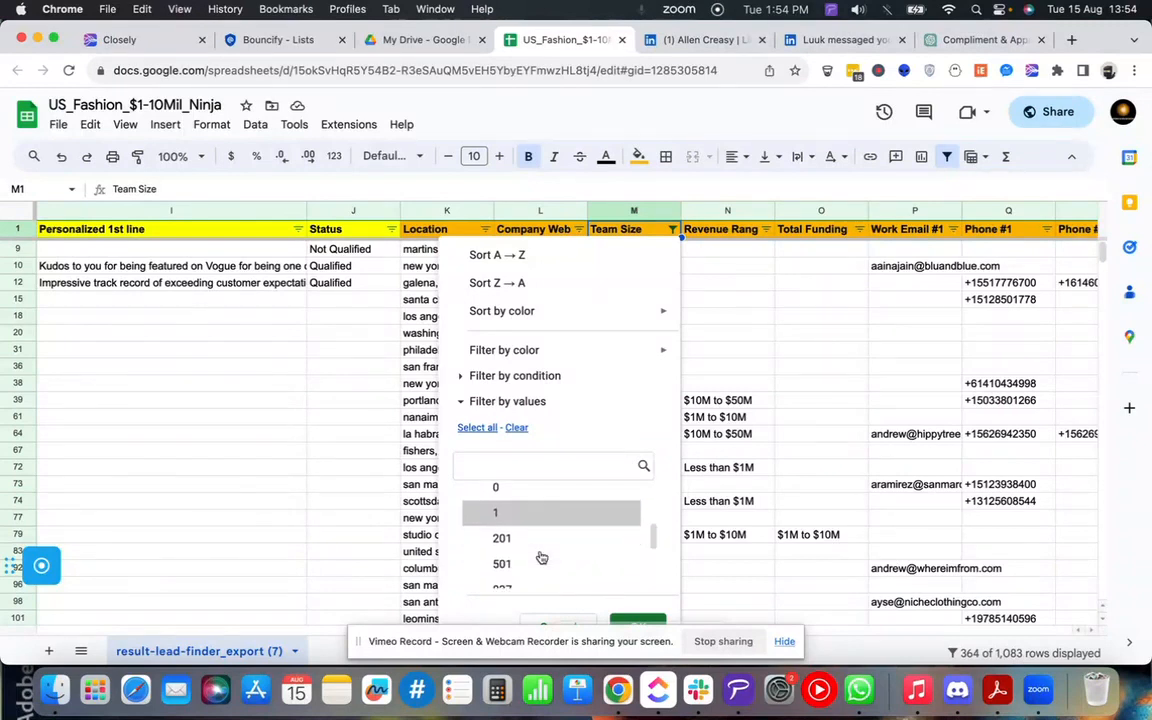
{"action": "scroll", "coordinate": [541, 557], "scroll_direction": "down", "scroll_amount": 4}
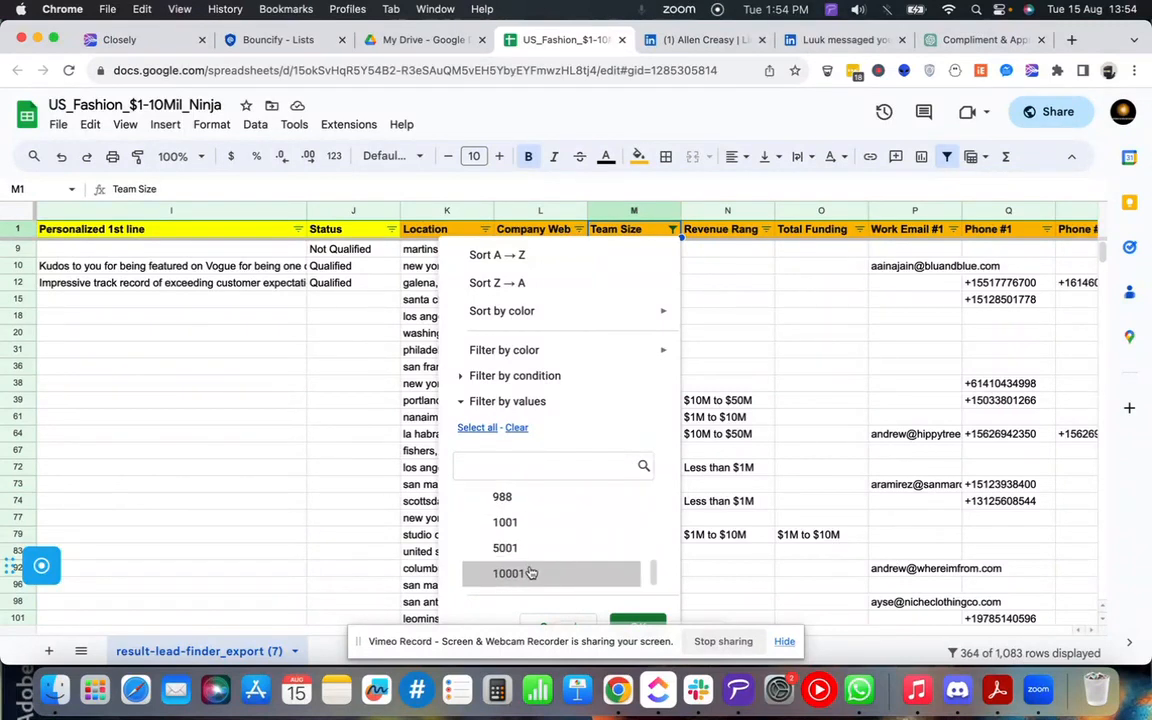
{"action": "scroll", "coordinate": [531, 573], "scroll_direction": "up", "scroll_amount": 7}
{"action": "scroll", "coordinate": [560, 548], "scroll_direction": "up", "scroll_amount": 2}
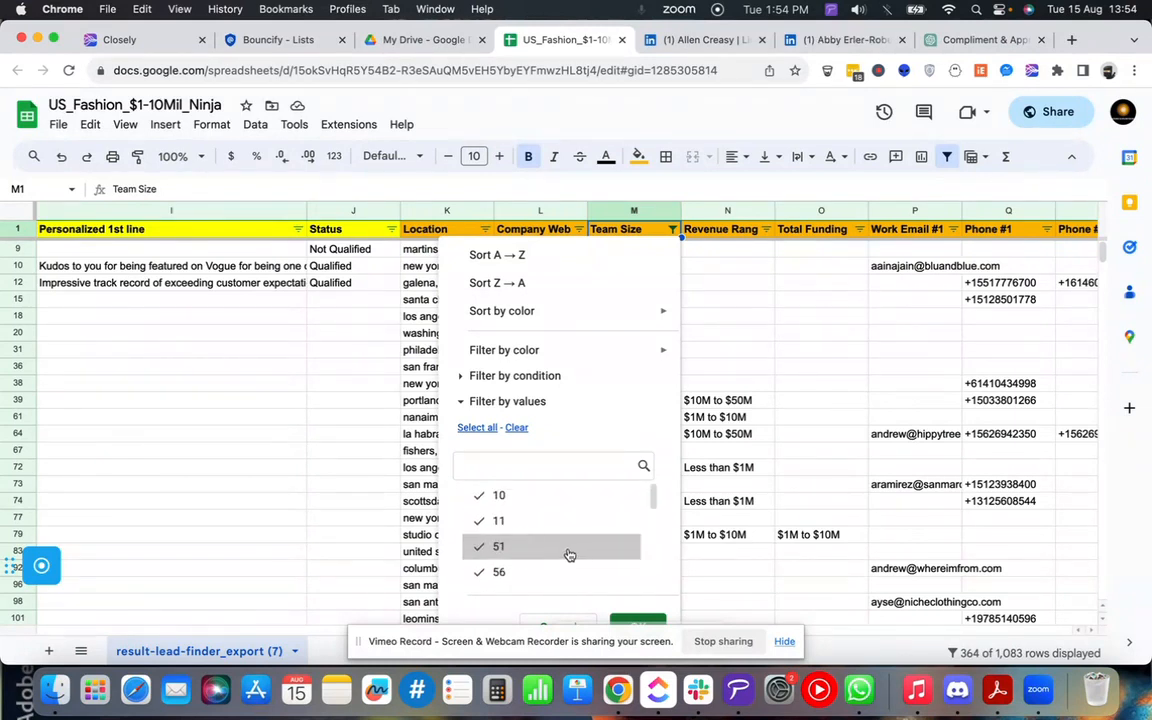
{"action": "left_click", "coordinate": [699, 551]}
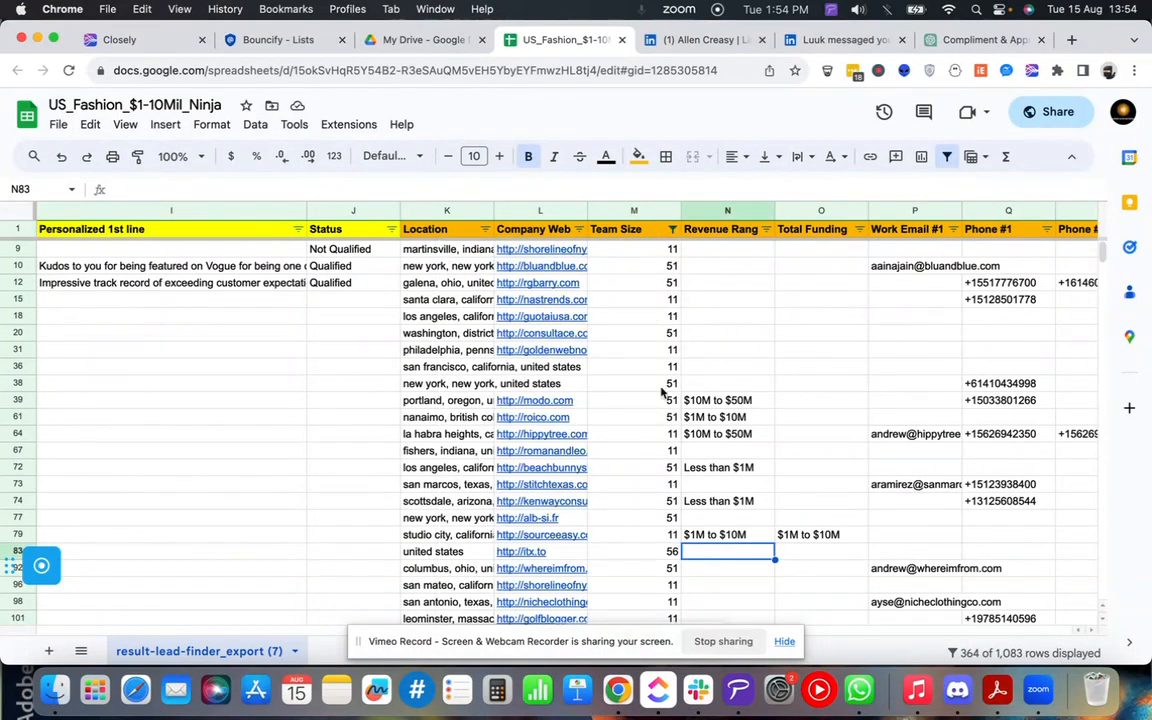
{"action": "left_click", "coordinate": [642, 204]}
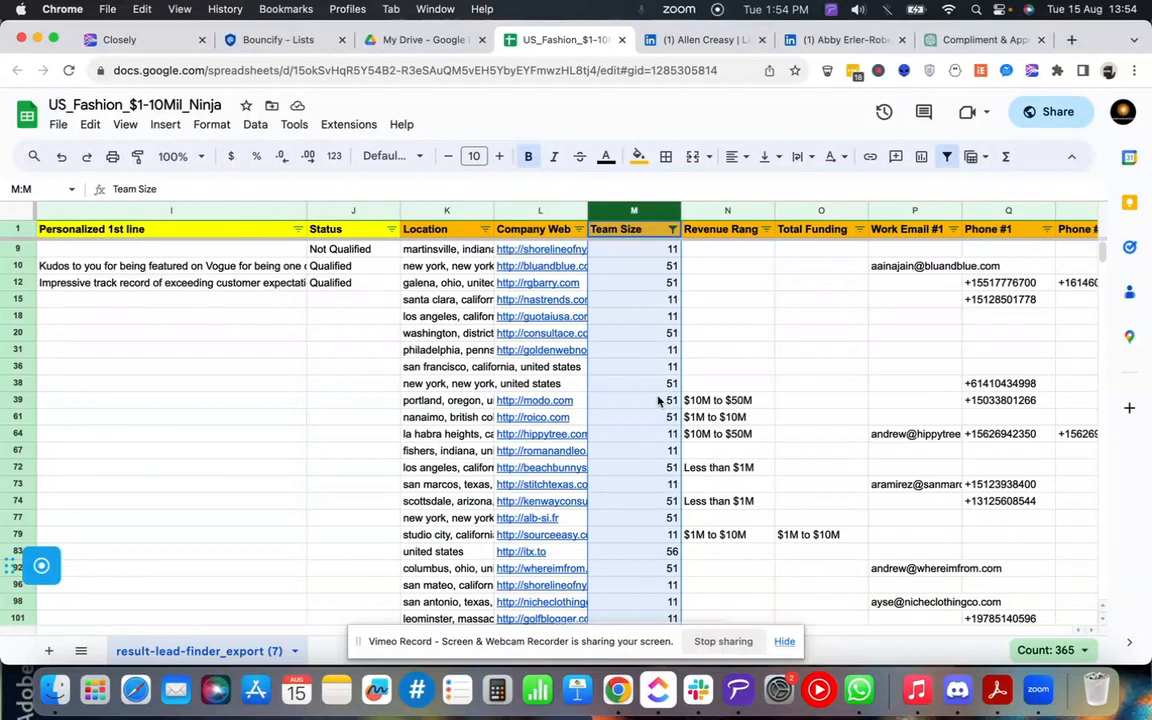
- Return to the Status column and select row 10's status cell
{"action": "scroll", "coordinate": [658, 400], "scroll_direction": "left", "scroll_amount": 3}
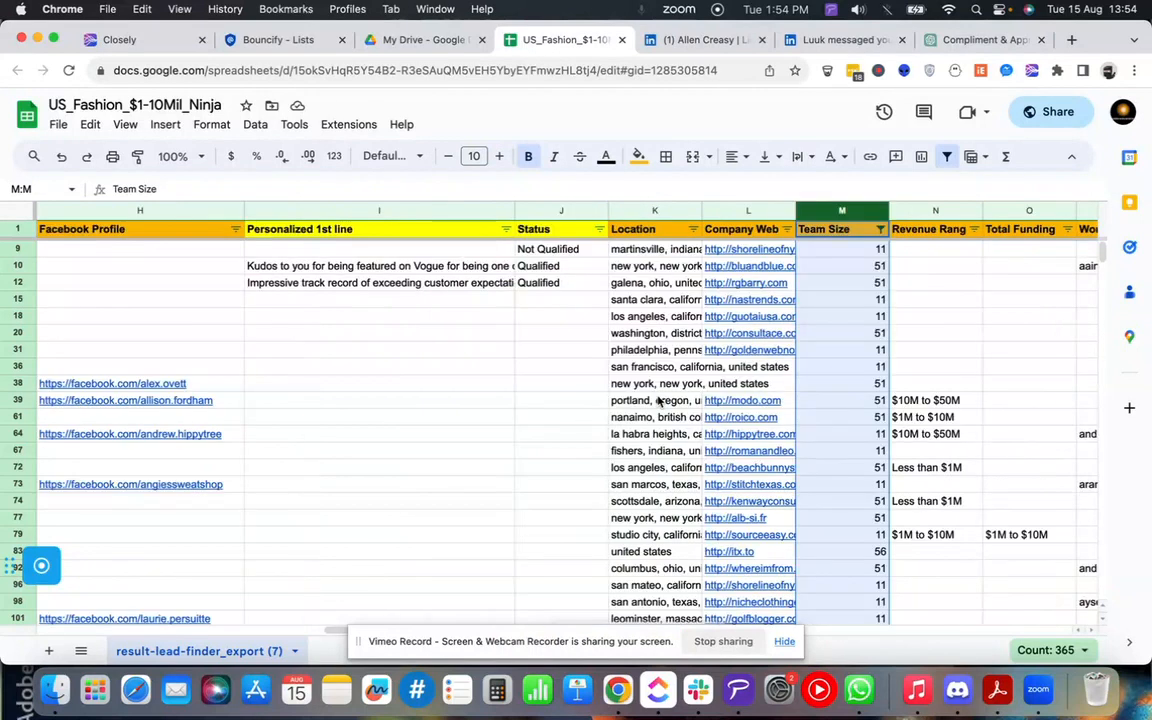
{"action": "left_click", "coordinate": [586, 256]}
{"action": "left_click", "coordinate": [557, 268]}
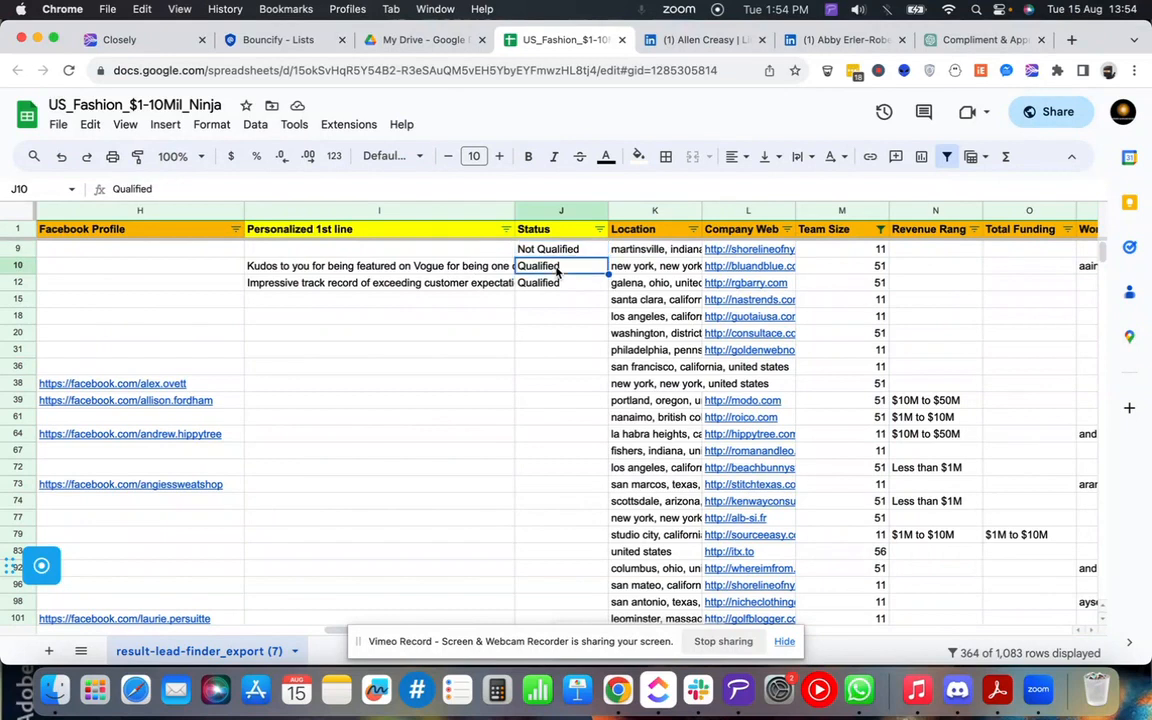
- Open the LinkedIn profile linked in row 10 and review its About, Featured and Activity sections
{"action": "scroll", "coordinate": [502, 278], "scroll_direction": "left", "scroll_amount": 10}
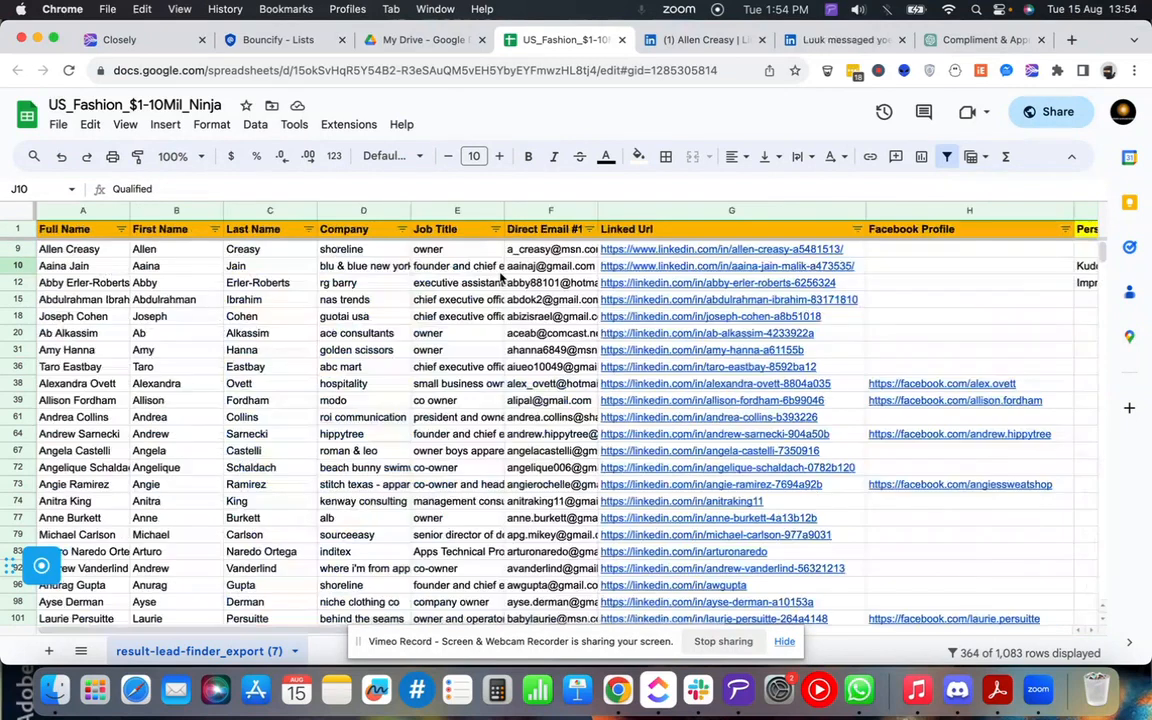
{"action": "left_click", "coordinate": [95, 267]}
{"action": "left_click", "coordinate": [660, 272]}
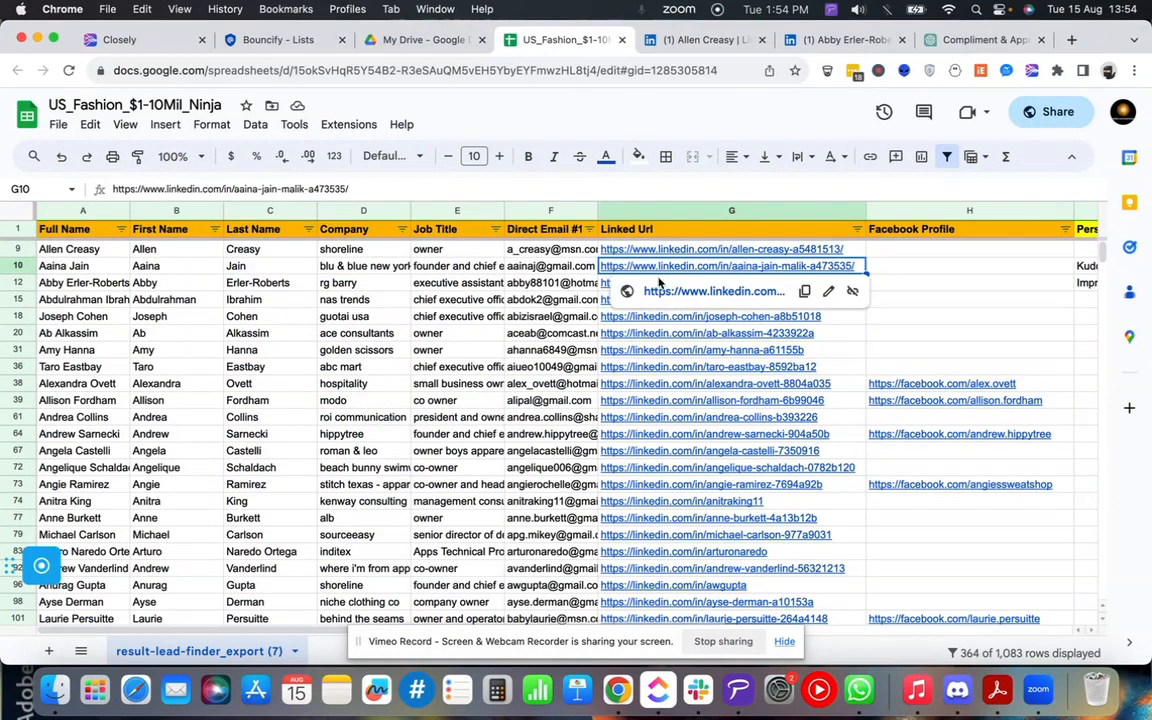
{"action": "left_click", "coordinate": [678, 293]}
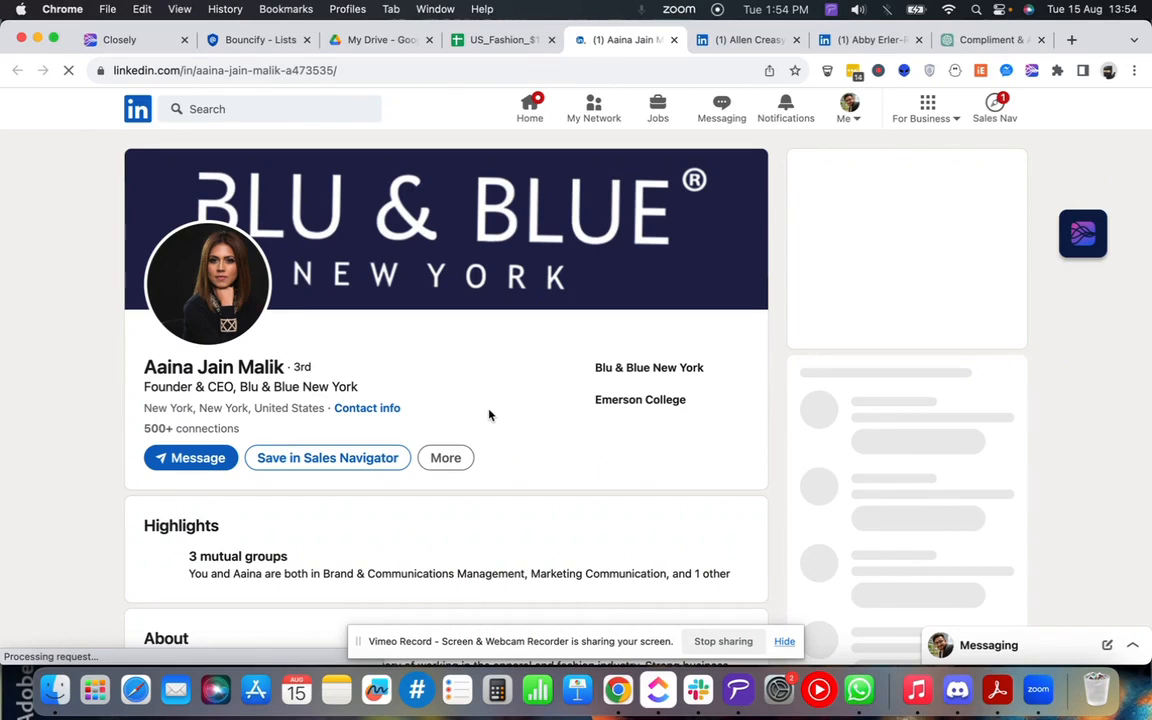
{"action": "scroll", "coordinate": [489, 415], "scroll_direction": "down", "scroll_amount": 1}
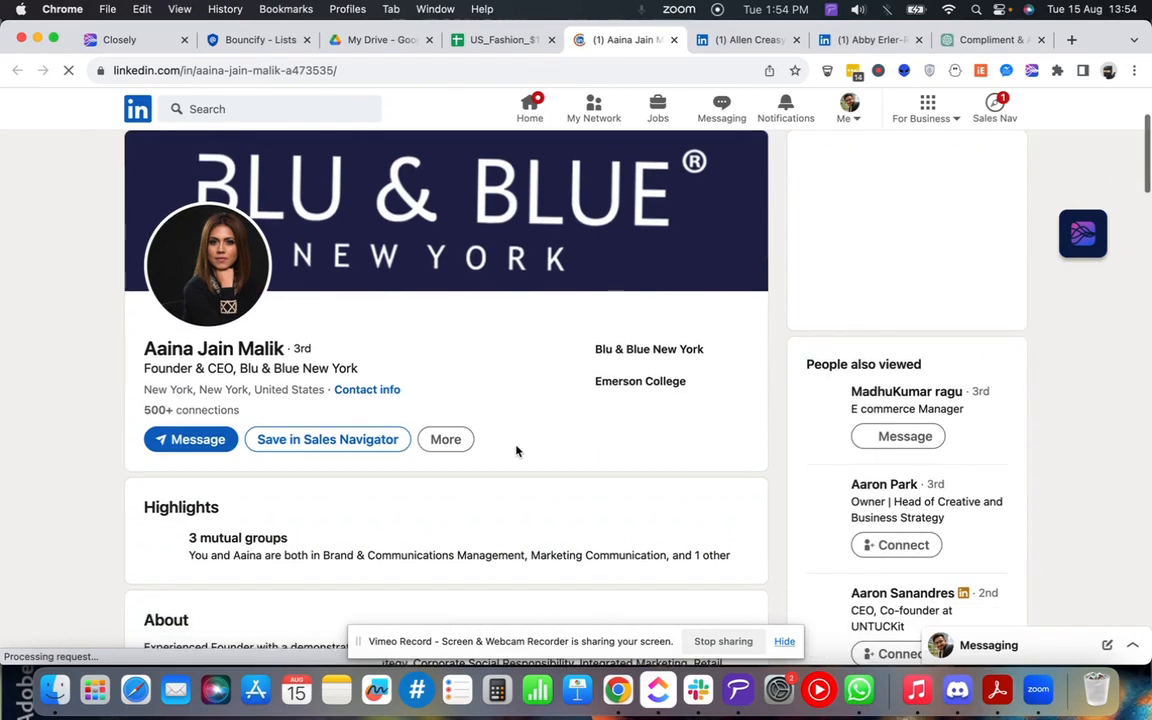
{"action": "scroll", "coordinate": [516, 451], "scroll_direction": "down", "scroll_amount": 3}
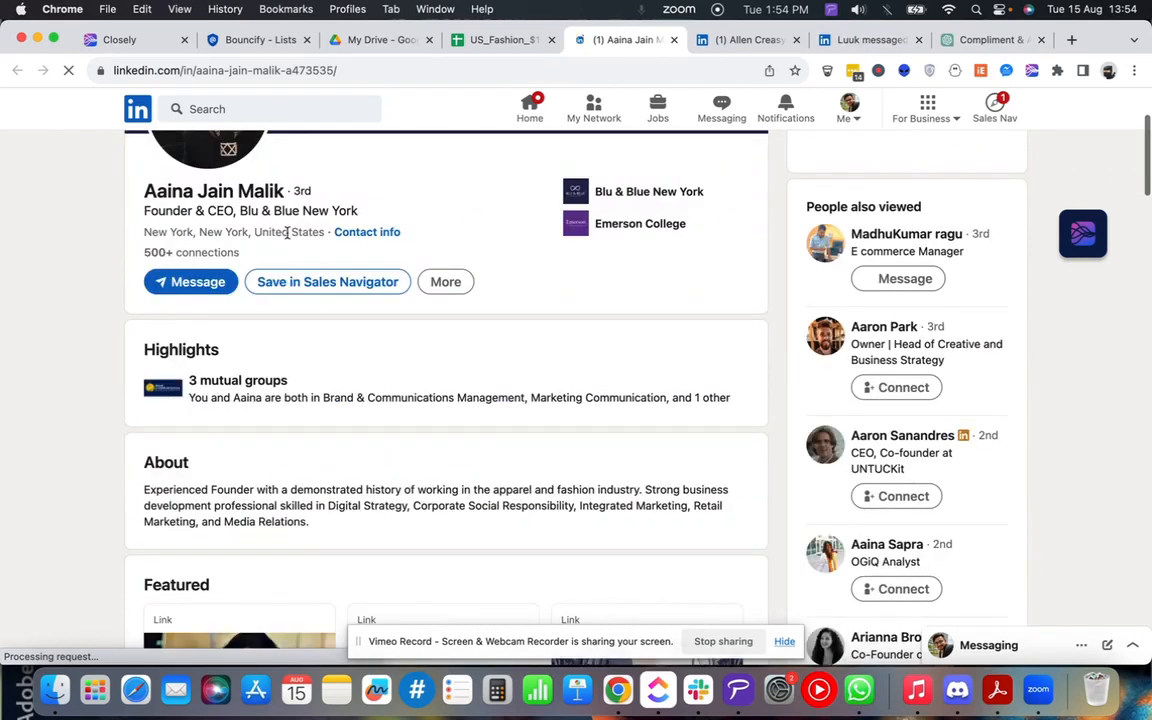
{"action": "scroll", "coordinate": [563, 410], "scroll_direction": "down", "scroll_amount": 9}
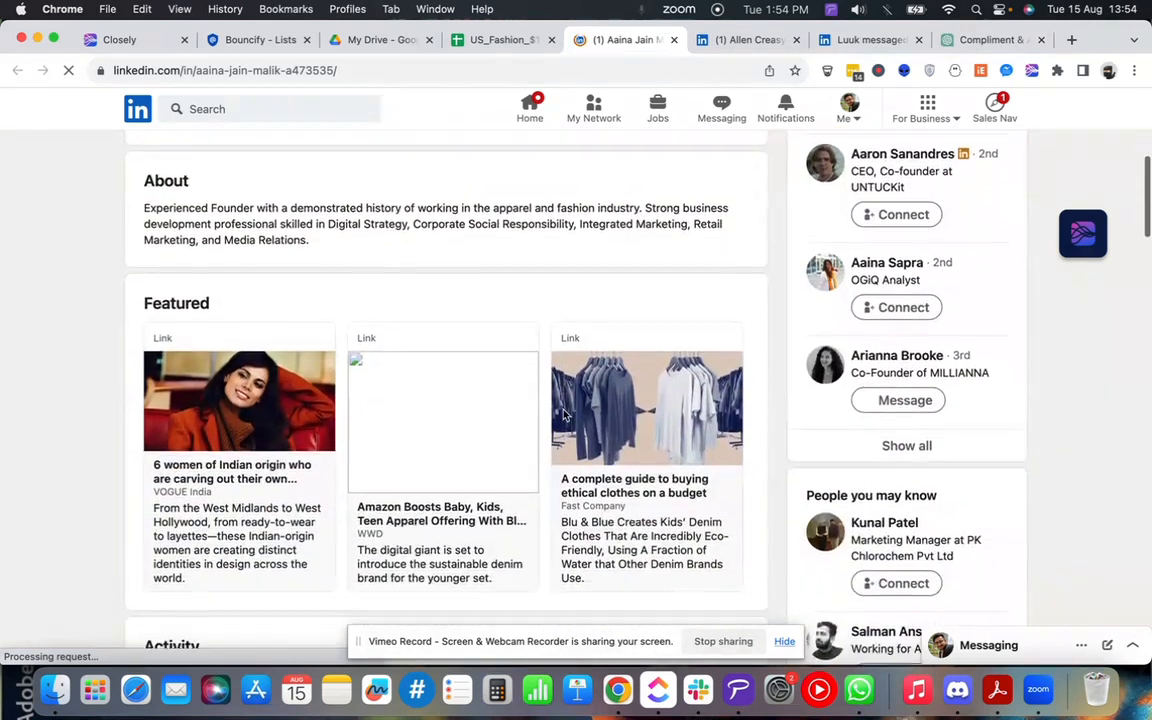
{"action": "scroll", "coordinate": [563, 413], "scroll_direction": "down", "scroll_amount": 2}
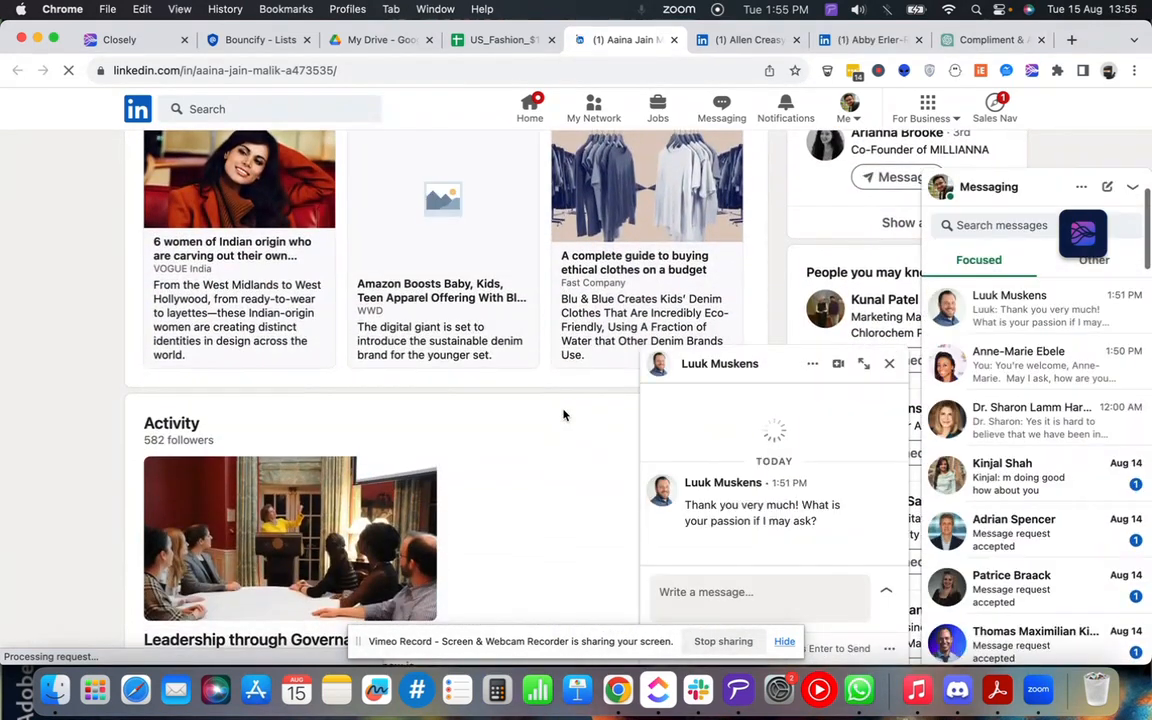
- Close the open chat conversation and go through the profile's Activity and Experience sections
{"action": "left_click", "coordinate": [889, 364]}
{"action": "scroll", "coordinate": [618, 434], "scroll_direction": "down", "scroll_amount": 4}
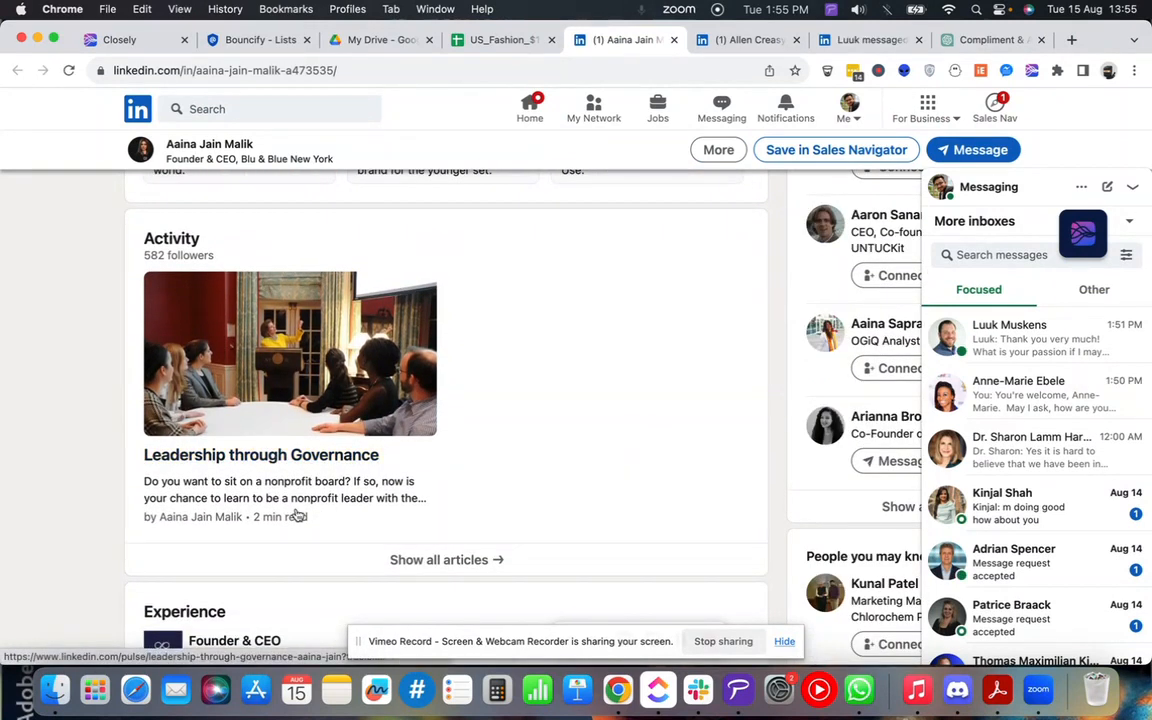
{"action": "scroll", "coordinate": [296, 514], "scroll_direction": "down", "scroll_amount": 6}
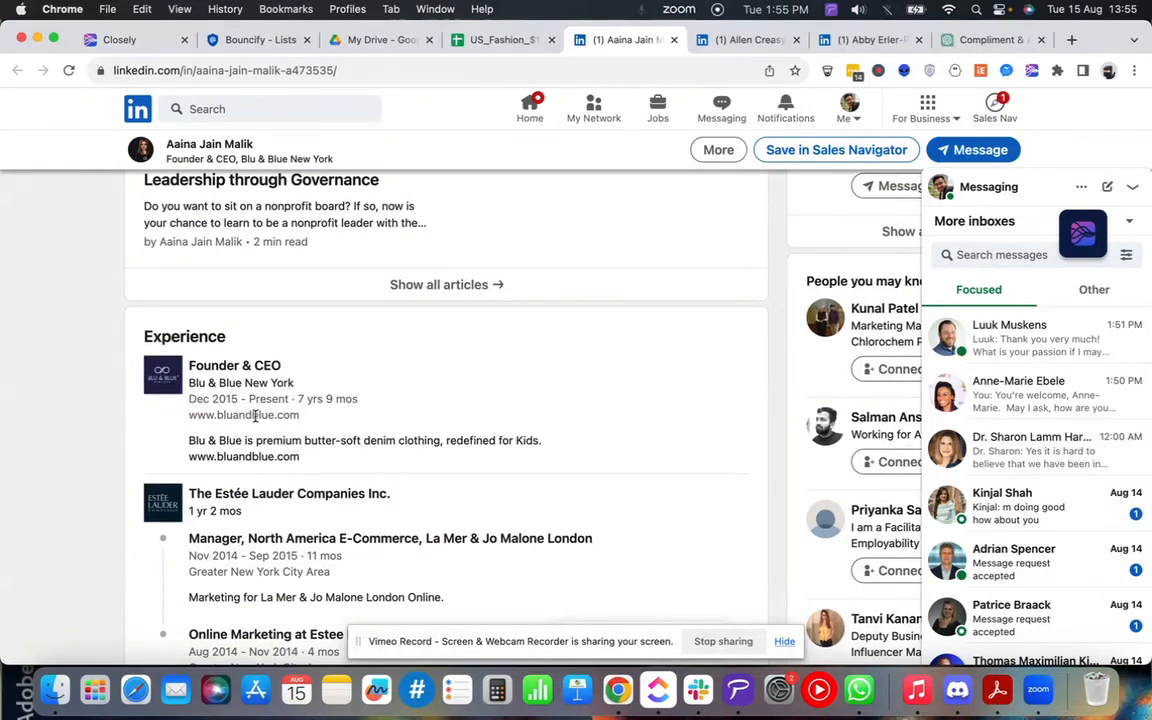
{"action": "triple_click", "coordinate": [230, 414]}
{"action": "key", "text": "super+c"}
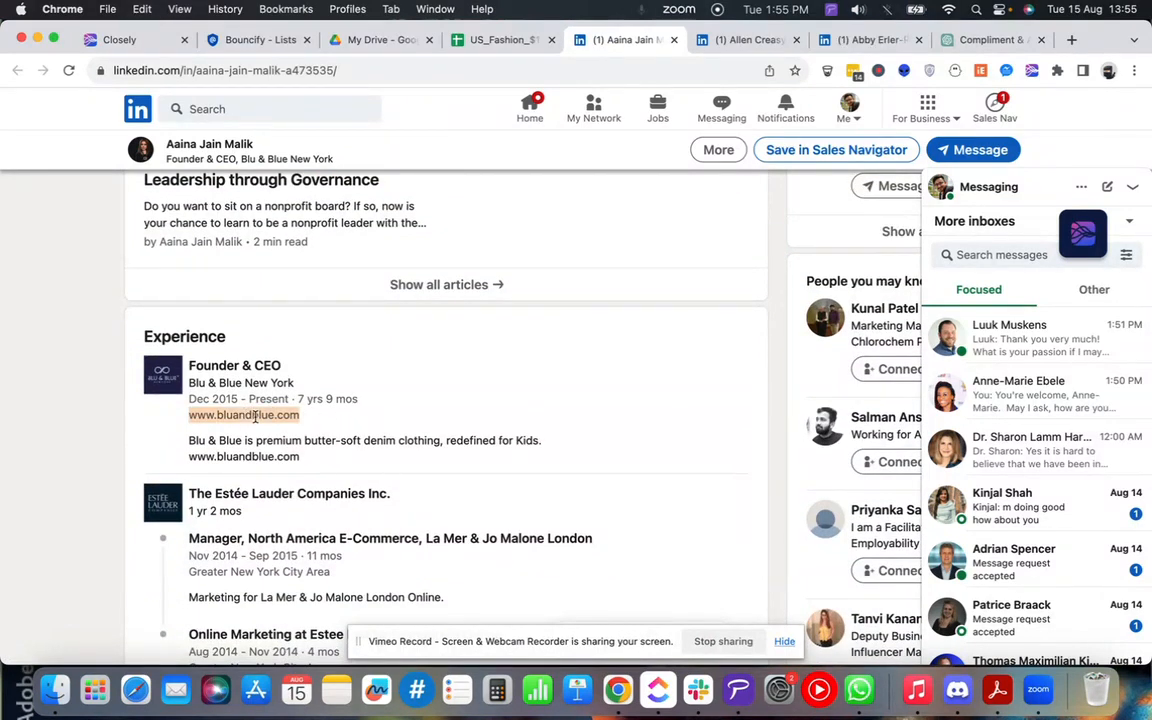
{"action": "left_click", "coordinate": [1071, 39]}
{"action": "key", "text": "super+v"}
{"action": "key", "text": "Return"}
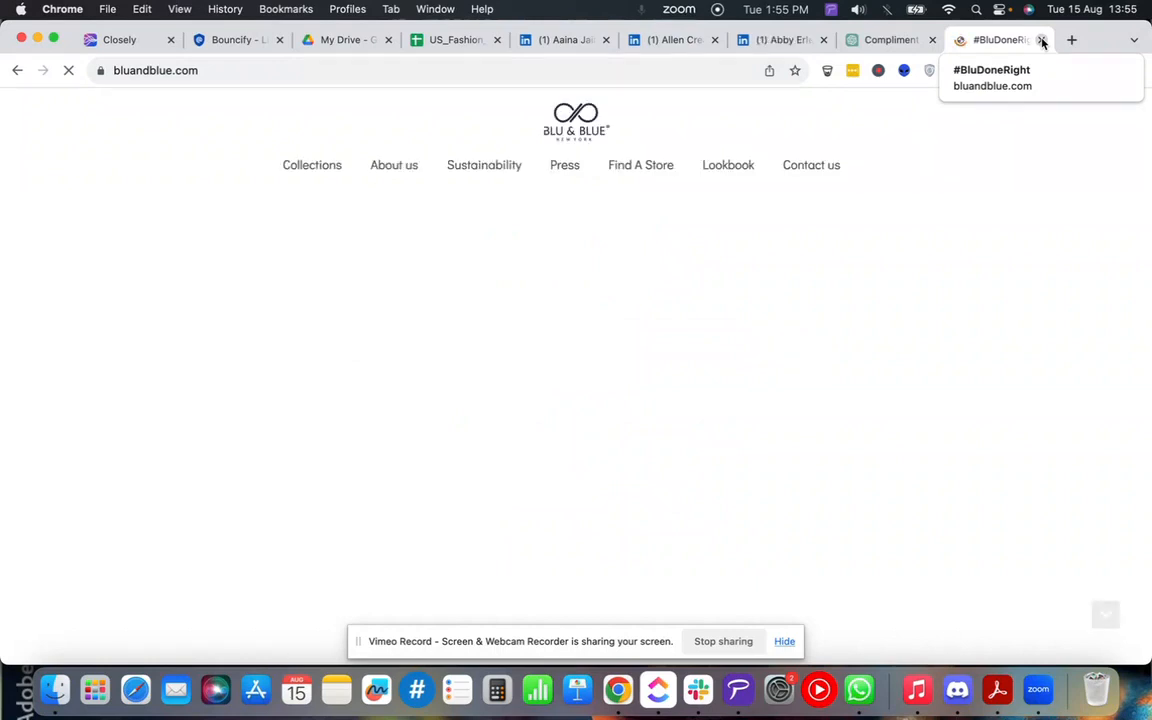
{"action": "left_click", "coordinate": [1041, 41]}
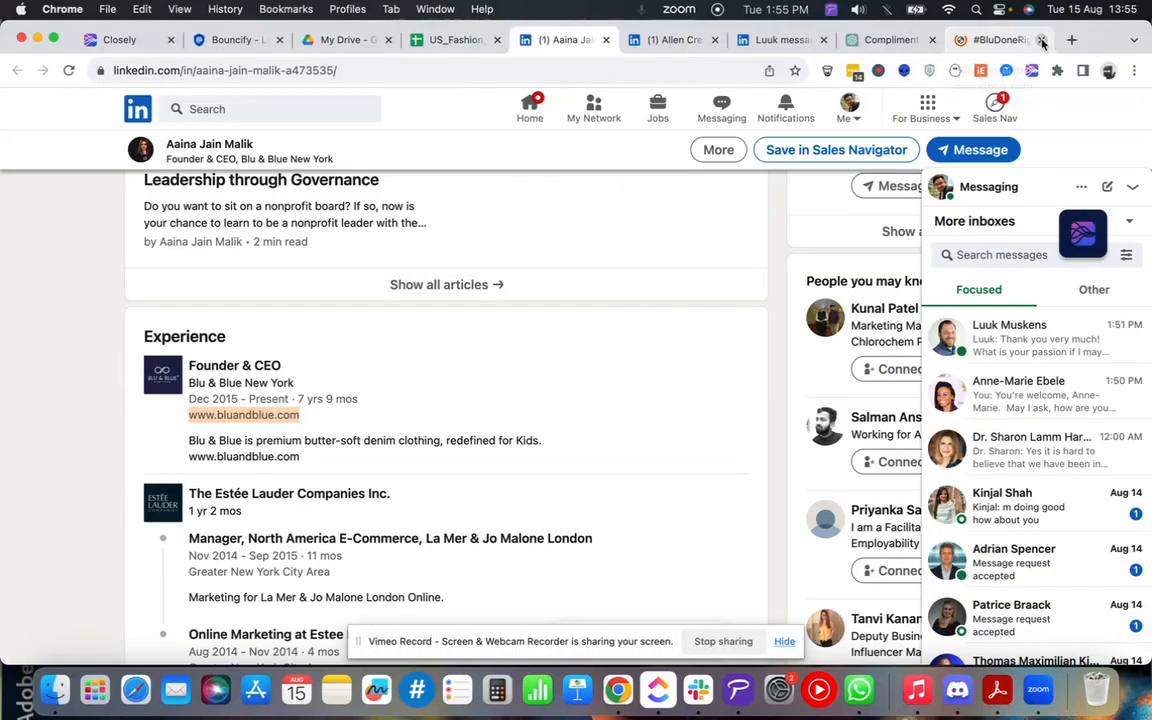
- Look over the earlier jobs on the profile and return to its header, About and Featured sections
{"action": "scroll", "coordinate": [612, 334], "scroll_direction": "down", "scroll_amount": 5}
{"action": "scroll", "coordinate": [615, 336], "scroll_direction": "down", "scroll_amount": 4}
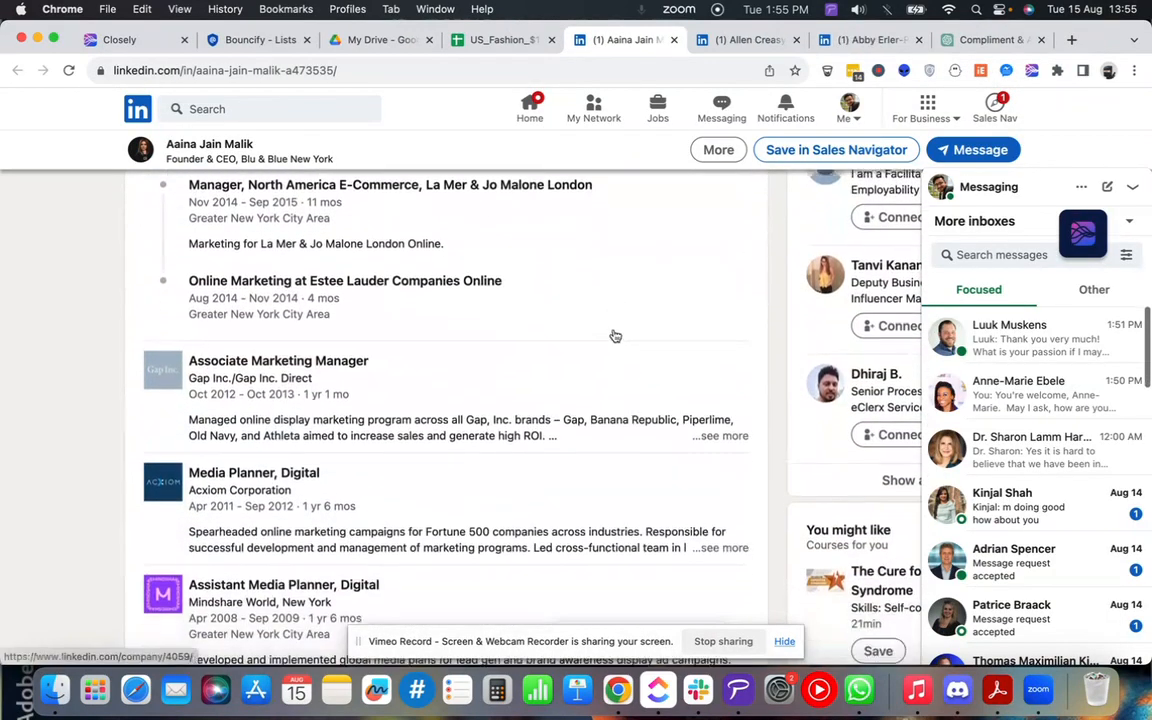
{"action": "scroll", "coordinate": [625, 352], "scroll_direction": "up", "scroll_amount": 10}
{"action": "scroll", "coordinate": [625, 351], "scroll_direction": "up", "scroll_amount": 4}
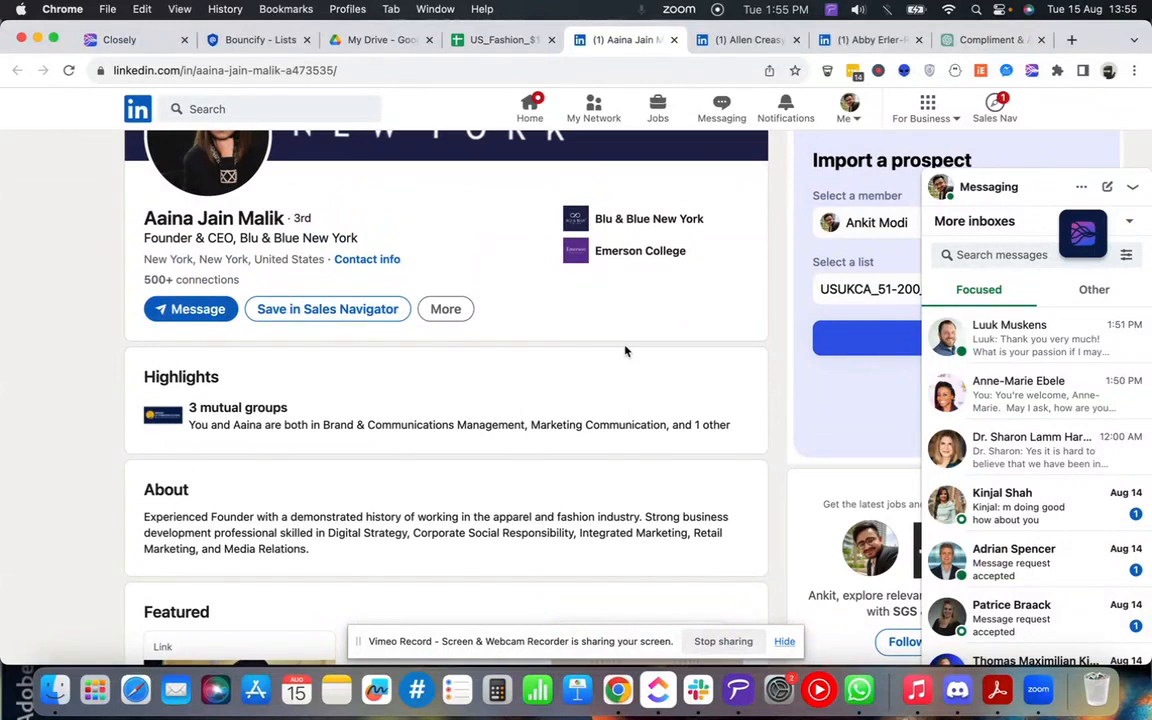
{"action": "scroll", "coordinate": [625, 351], "scroll_direction": "down", "scroll_amount": 5}
{"action": "scroll", "coordinate": [625, 351], "scroll_direction": "down", "scroll_amount": 1}
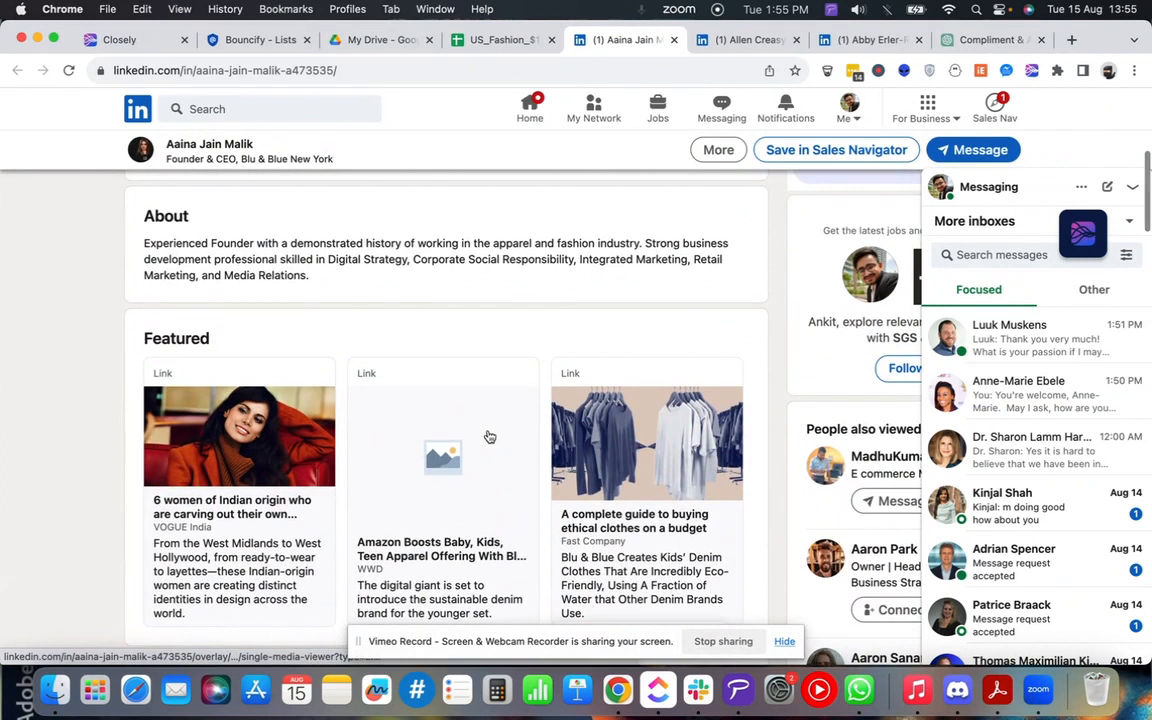
{"action": "scroll", "coordinate": [489, 434], "scroll_direction": "up", "scroll_amount": 3}
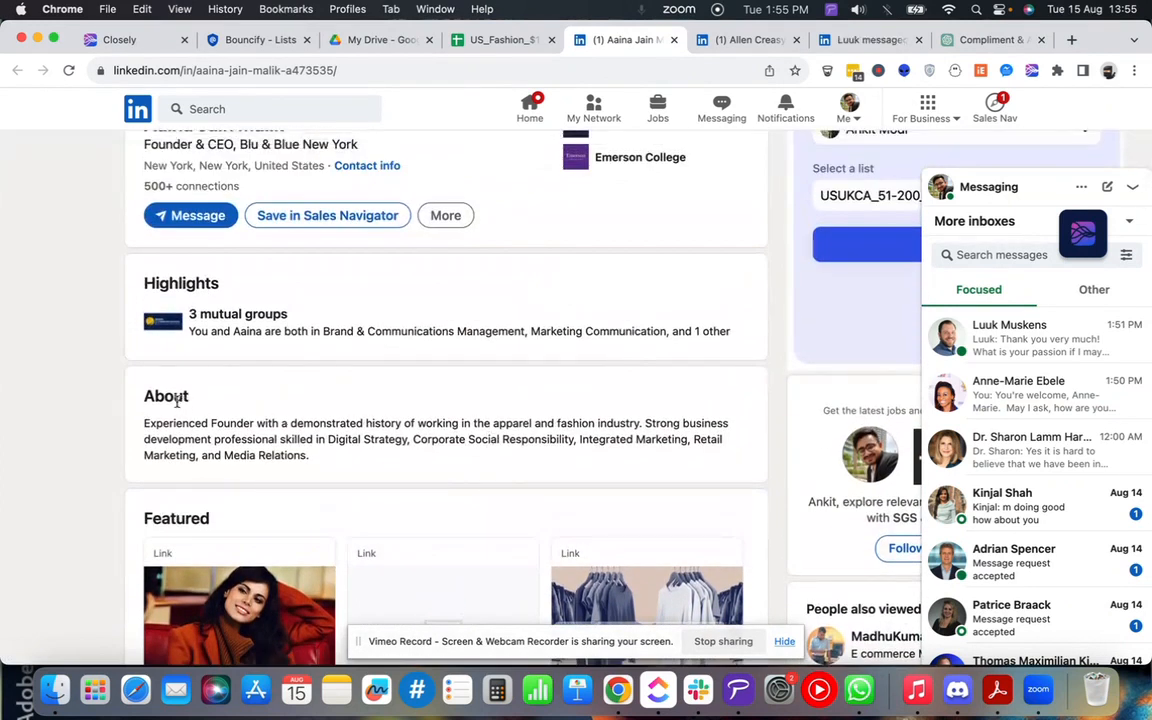
- Highlight the About text and the Featured and Activity headings while examining those sections of the profile
{"action": "left_click_drag", "start_coordinate": [148, 400], "coordinate": [335, 466]}
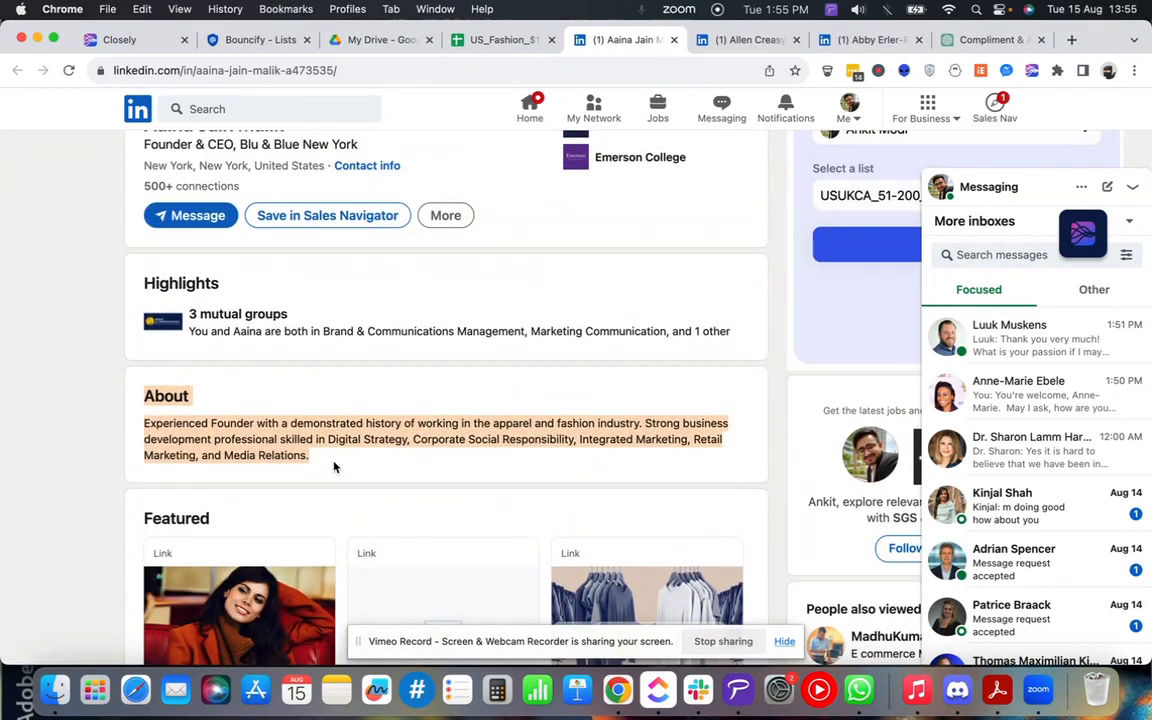
{"action": "scroll", "coordinate": [335, 465], "scroll_direction": "up", "scroll_amount": 1}
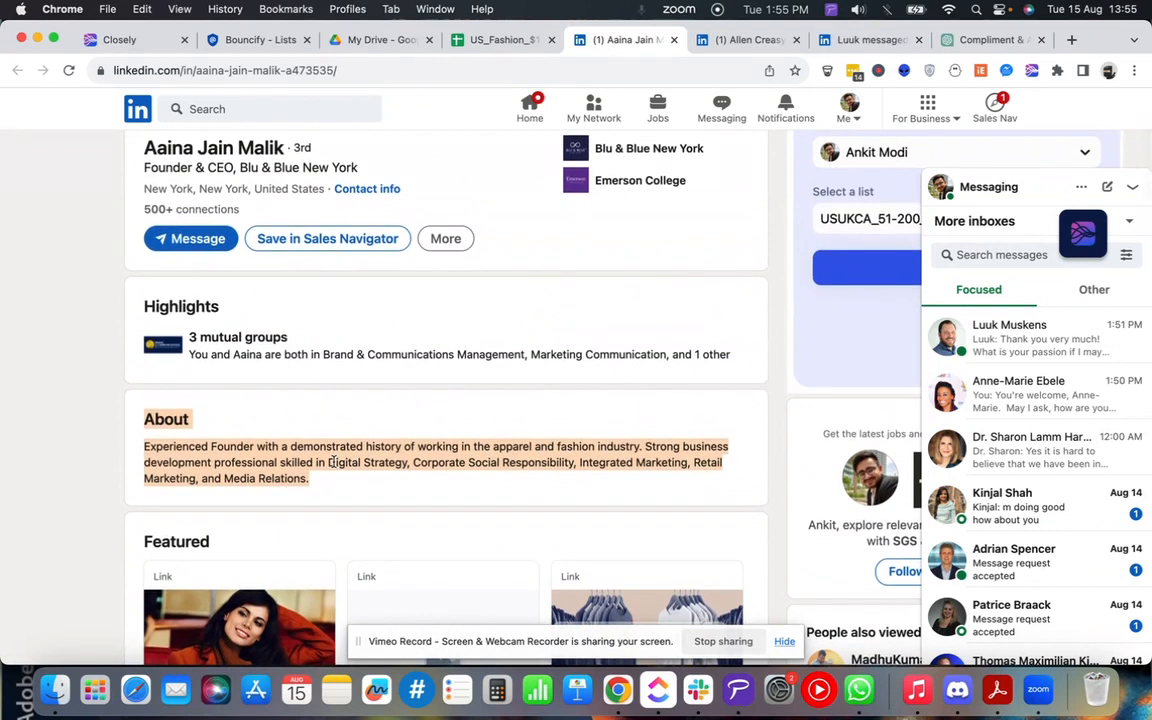
{"action": "scroll", "coordinate": [334, 462], "scroll_direction": "down", "scroll_amount": 1}
{"action": "scroll", "coordinate": [334, 463], "scroll_direction": "down", "scroll_amount": 5}
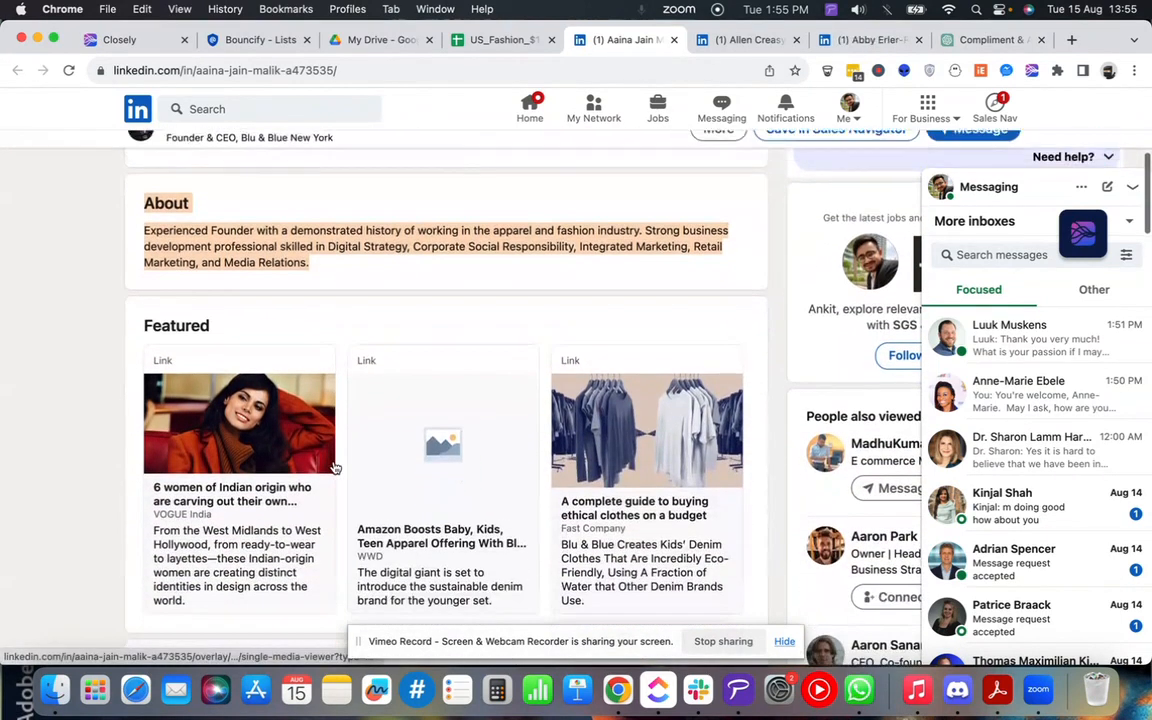
{"action": "scroll", "coordinate": [335, 467], "scroll_direction": "down", "scroll_amount": 1}
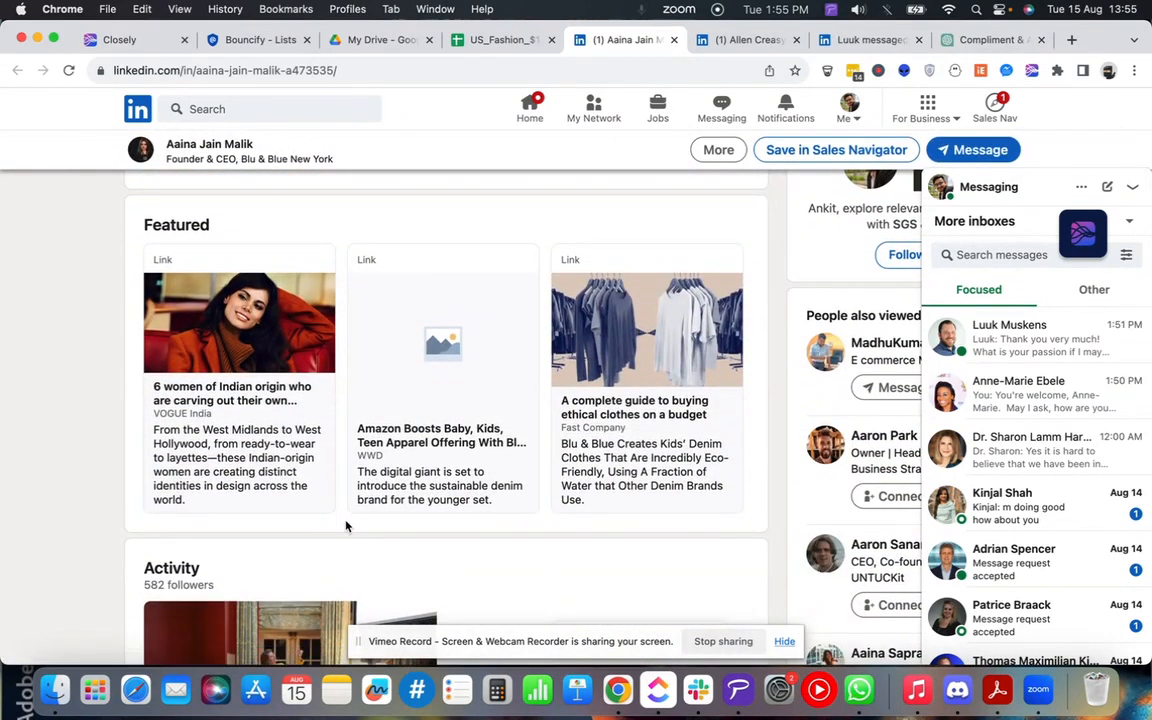
{"action": "double_click", "coordinate": [180, 224]}
{"action": "scroll", "coordinate": [190, 300], "scroll_direction": "down", "scroll_amount": 5}
{"action": "double_click", "coordinate": [171, 298]}
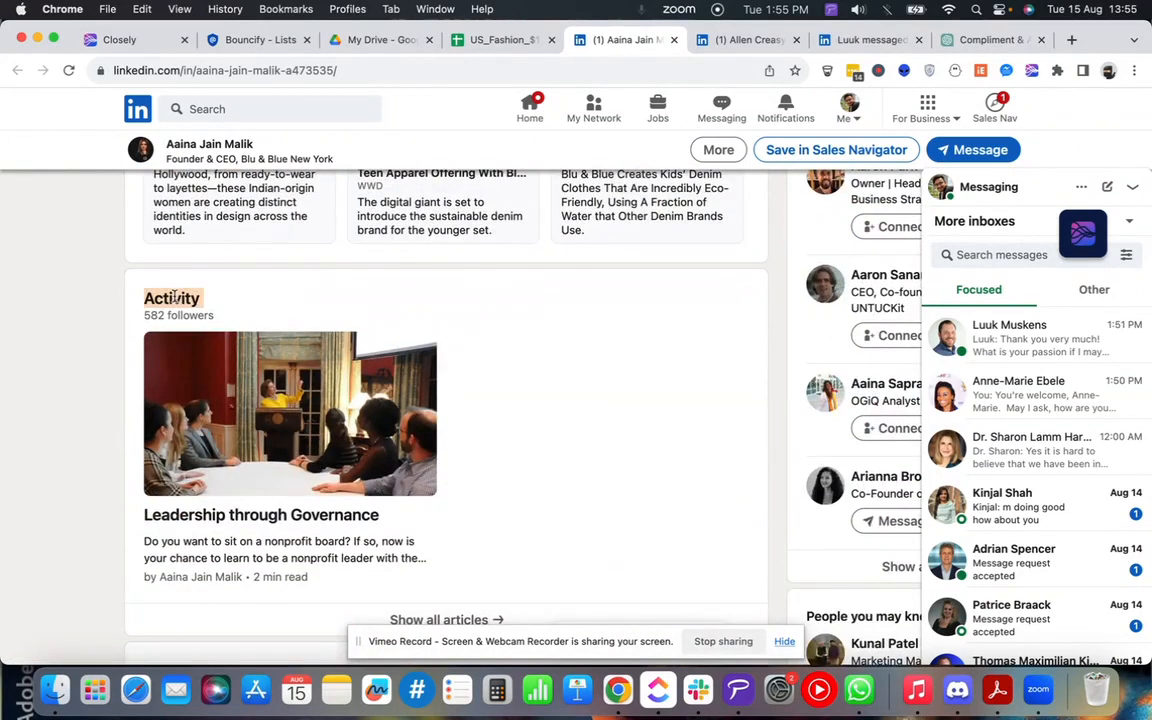
- Examine the Experience, Education and Skills sections of the profile, highlighting the section headings
{"action": "scroll", "coordinate": [316, 314], "scroll_direction": "down", "scroll_amount": 6}
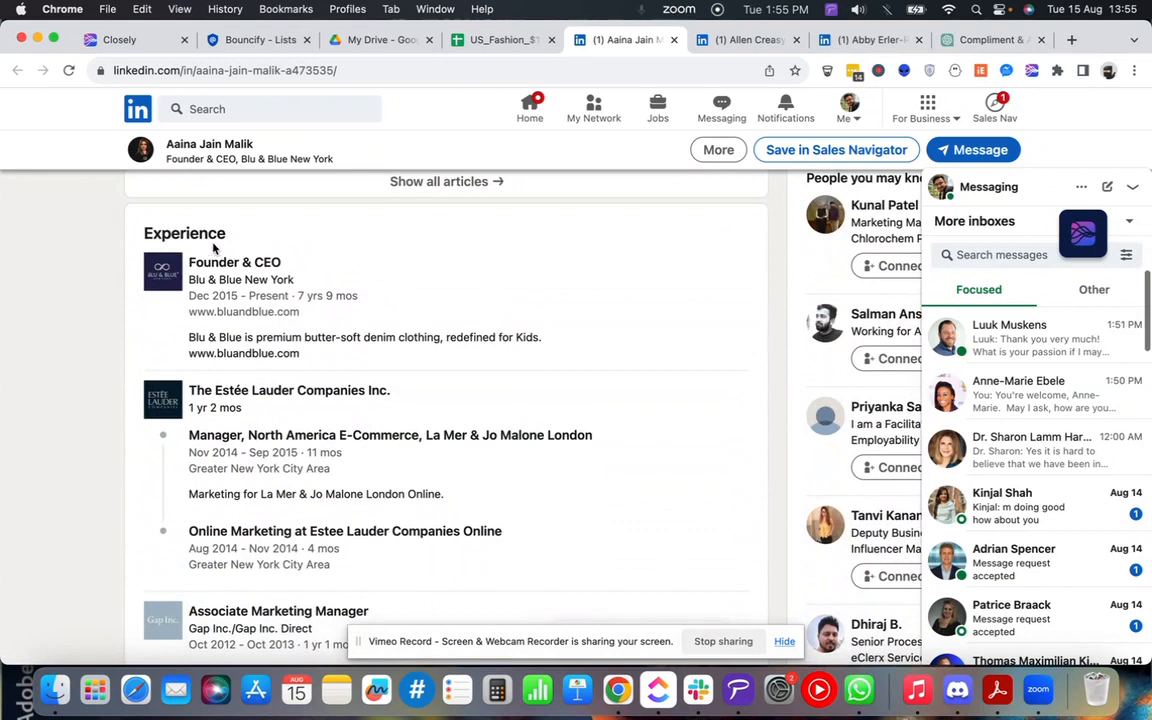
{"action": "double_click", "coordinate": [208, 233]}
{"action": "scroll", "coordinate": [430, 296], "scroll_direction": "down", "scroll_amount": 11}
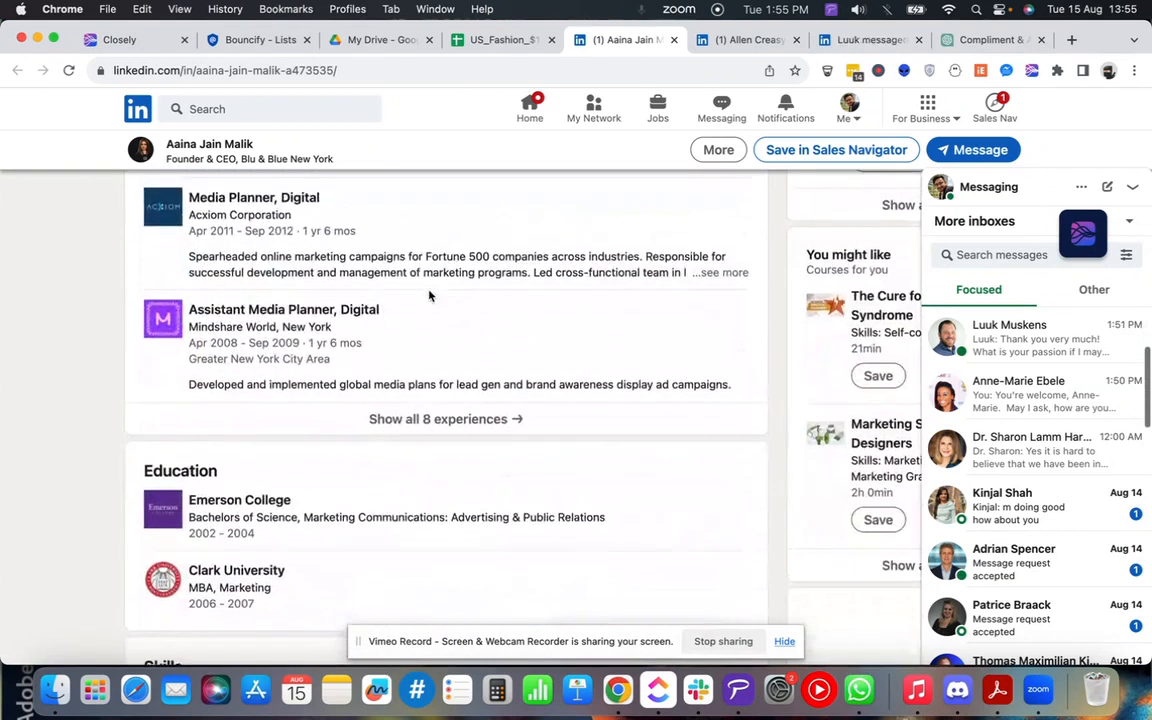
{"action": "double_click", "coordinate": [181, 412]}
{"action": "scroll", "coordinate": [363, 429], "scroll_direction": "down", "scroll_amount": 5}
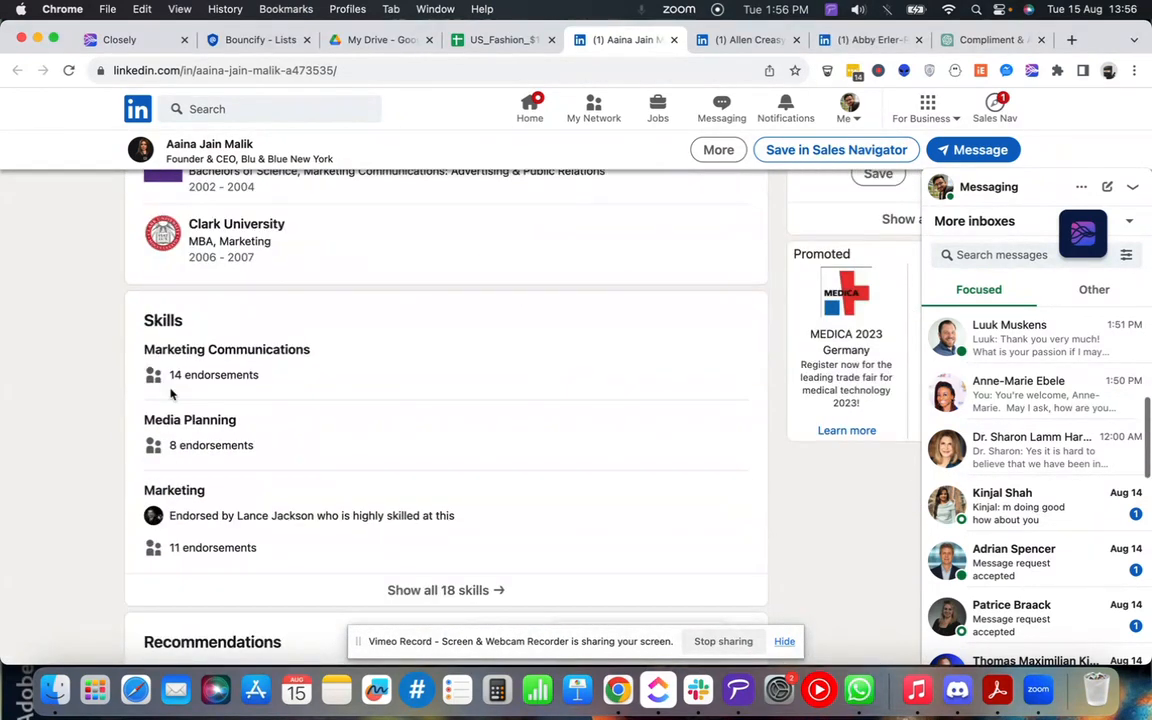
{"action": "scroll", "coordinate": [311, 345], "scroll_direction": "down", "scroll_amount": 8}
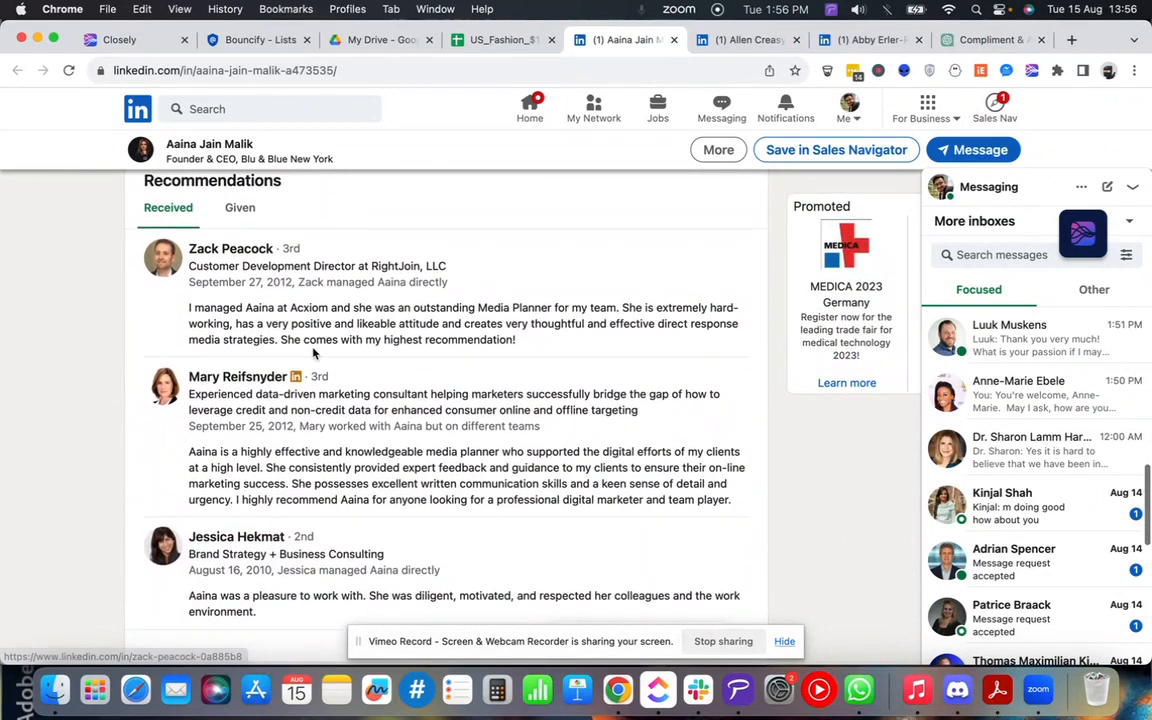
- Read the profile's Recommendations, Publications and Organizations sections for achievements worth mentioning
{"action": "scroll", "coordinate": [314, 353], "scroll_direction": "down", "scroll_amount": 1}
{"action": "scroll", "coordinate": [311, 355], "scroll_direction": "up", "scroll_amount": 1}
{"action": "scroll", "coordinate": [318, 345], "scroll_direction": "down", "scroll_amount": 6}
{"action": "scroll", "coordinate": [323, 340], "scroll_direction": "down", "scroll_amount": 4}
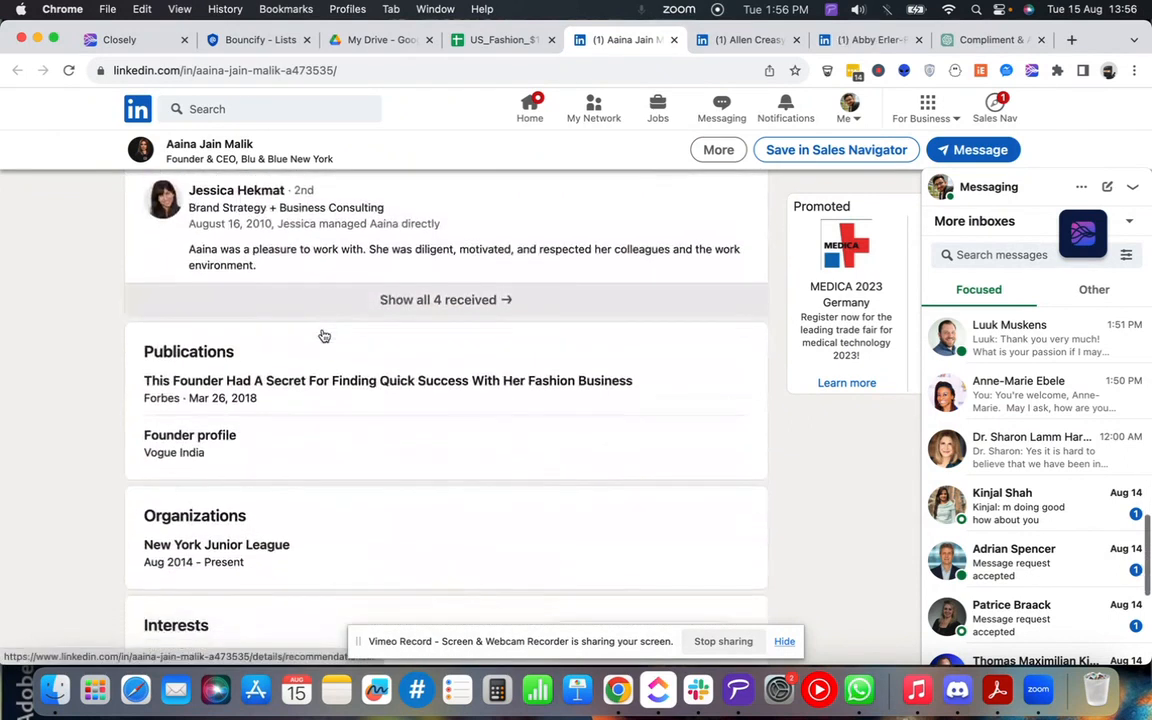
{"action": "scroll", "coordinate": [323, 385], "scroll_direction": "down", "scroll_amount": 1}
{"action": "scroll", "coordinate": [324, 385], "scroll_direction": "up", "scroll_amount": 1}
{"action": "scroll", "coordinate": [329, 406], "scroll_direction": "down", "scroll_amount": 1}
{"action": "scroll", "coordinate": [330, 406], "scroll_direction": "up", "scroll_amount": 15}
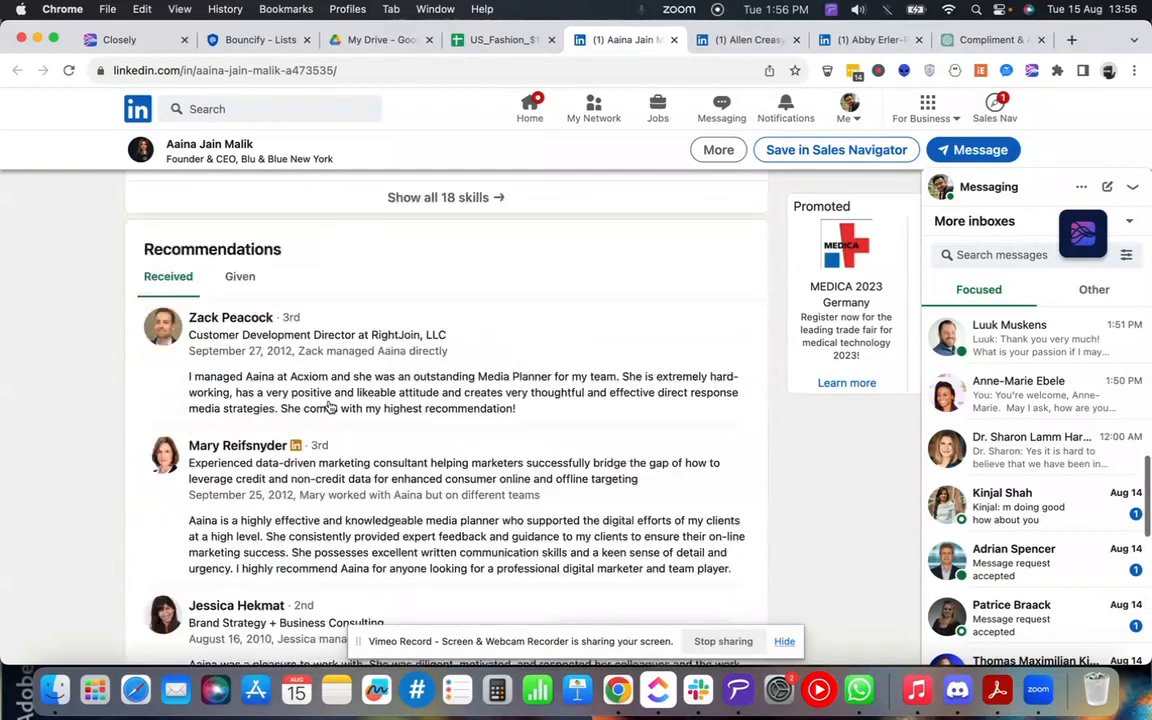
- Open the Featured VOGUE India item "6 women of Indian origin" and copy its description text
{"action": "scroll", "coordinate": [330, 406], "scroll_direction": "down", "scroll_amount": 3}
{"action": "scroll", "coordinate": [330, 406], "scroll_direction": "down", "scroll_amount": 5}
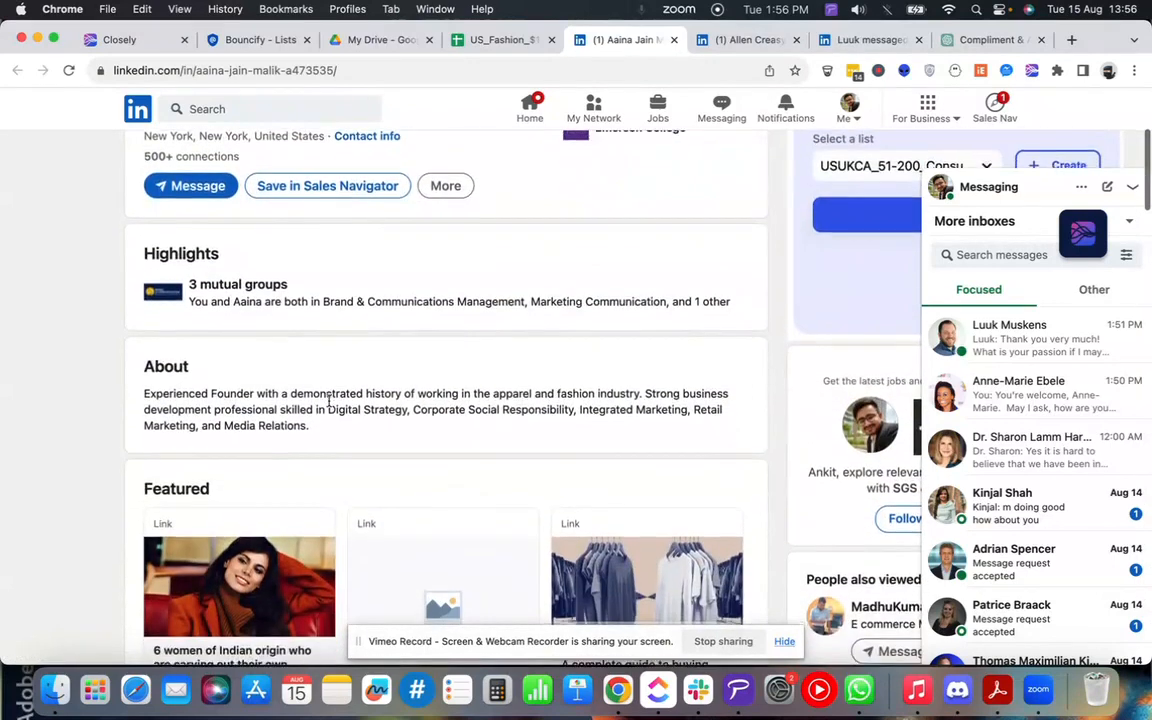
{"action": "scroll", "coordinate": [326, 374], "scroll_direction": "down", "scroll_amount": 1}
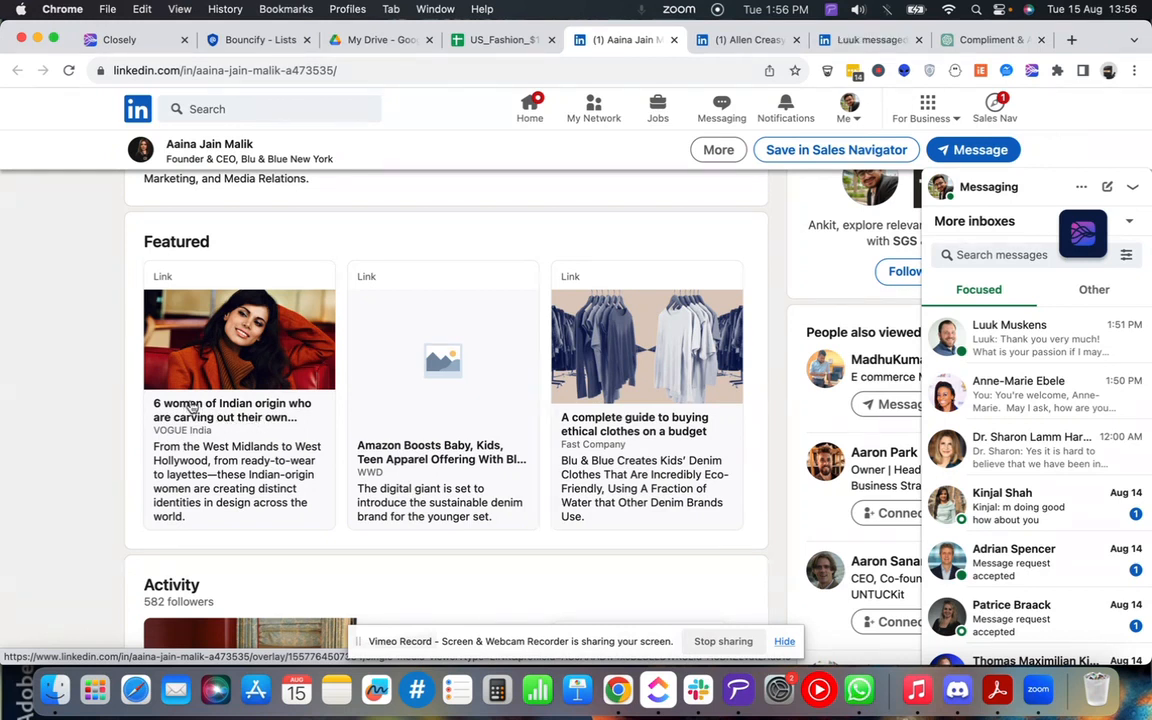
{"action": "left_click", "coordinate": [215, 417]}
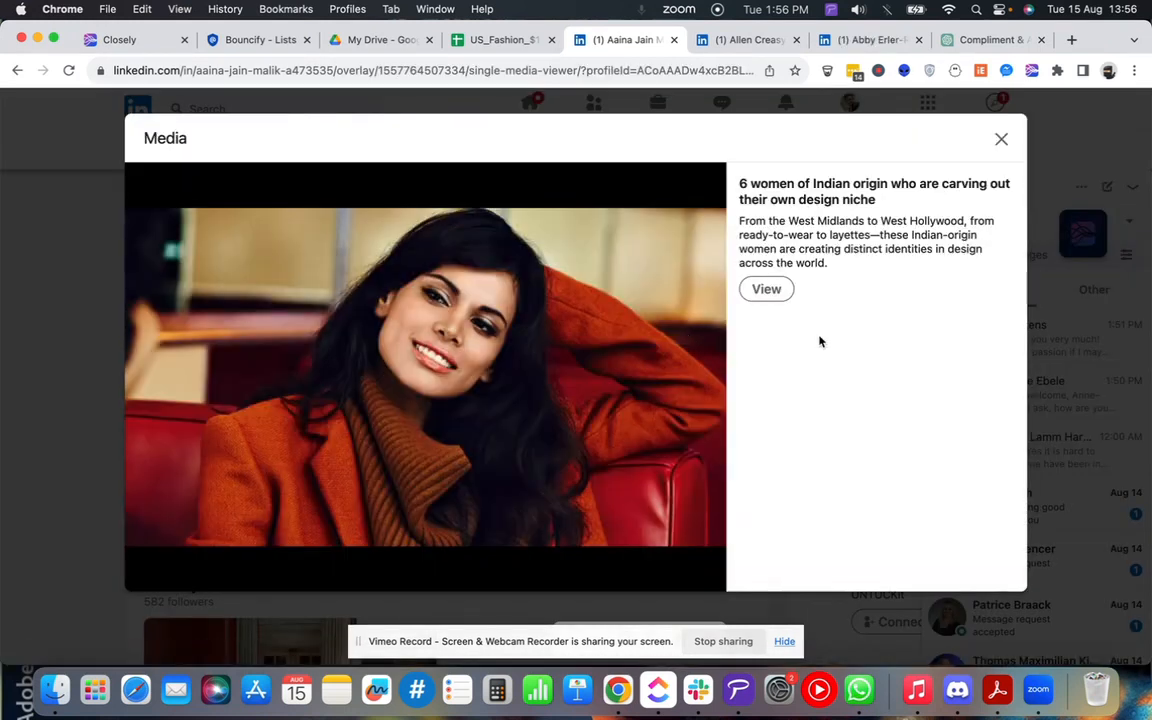
{"action": "left_click_drag", "start_coordinate": [740, 220], "coordinate": [838, 262]}
{"action": "key", "text": "super+c"}
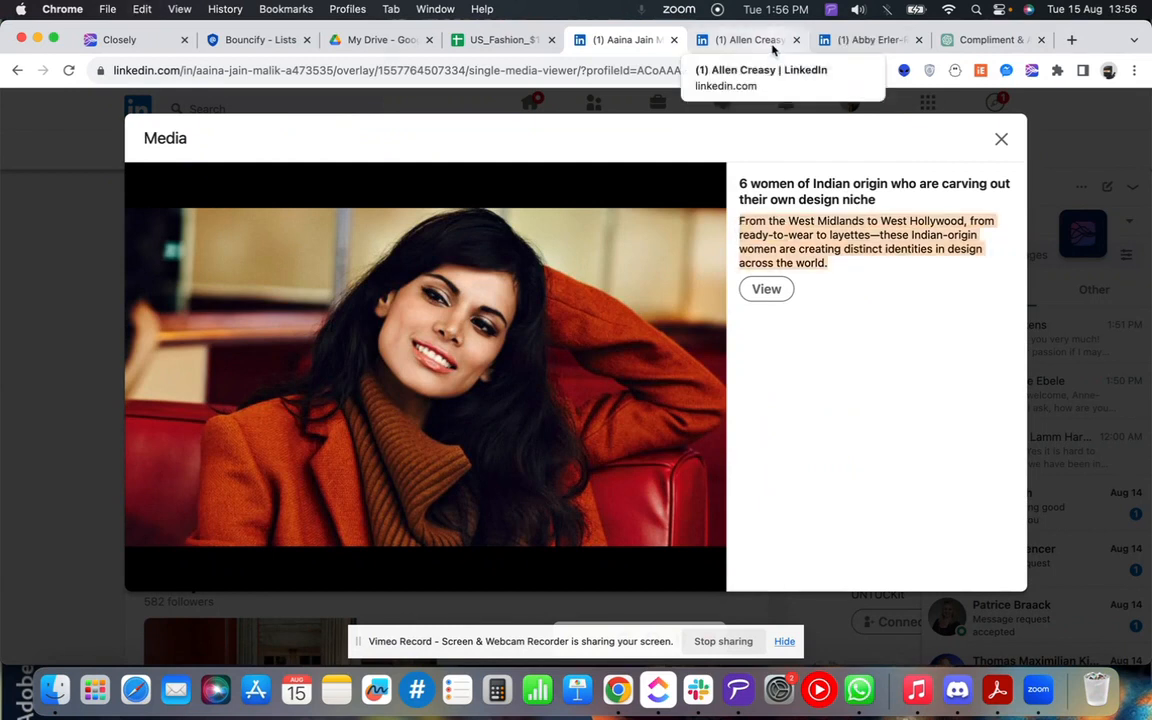
- Draft a ChatGPT message combining the earlier "write a personalized 1st line" prompt with the copied VOGUE India description below it
{"action": "left_click", "coordinate": [975, 40]}
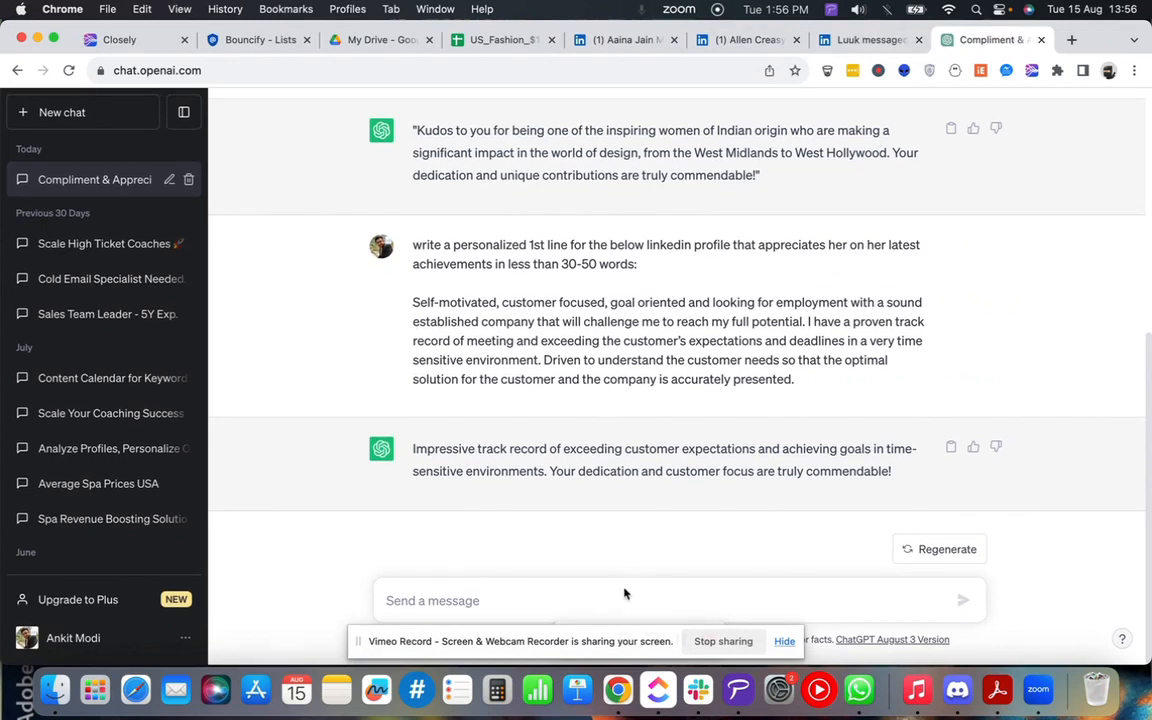
{"action": "scroll", "coordinate": [611, 497], "scroll_direction": "up", "scroll_amount": 1}
{"action": "scroll", "coordinate": [611, 497], "scroll_direction": "down", "scroll_amount": 1}
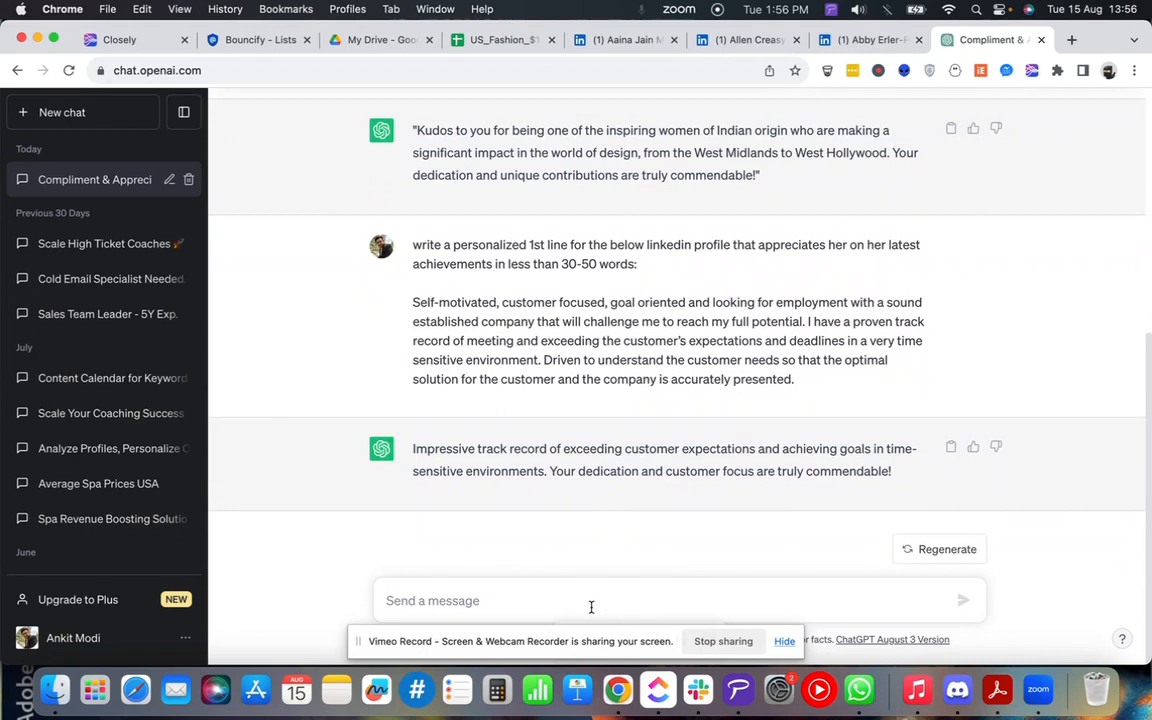
{"action": "key", "text": "super+v"}
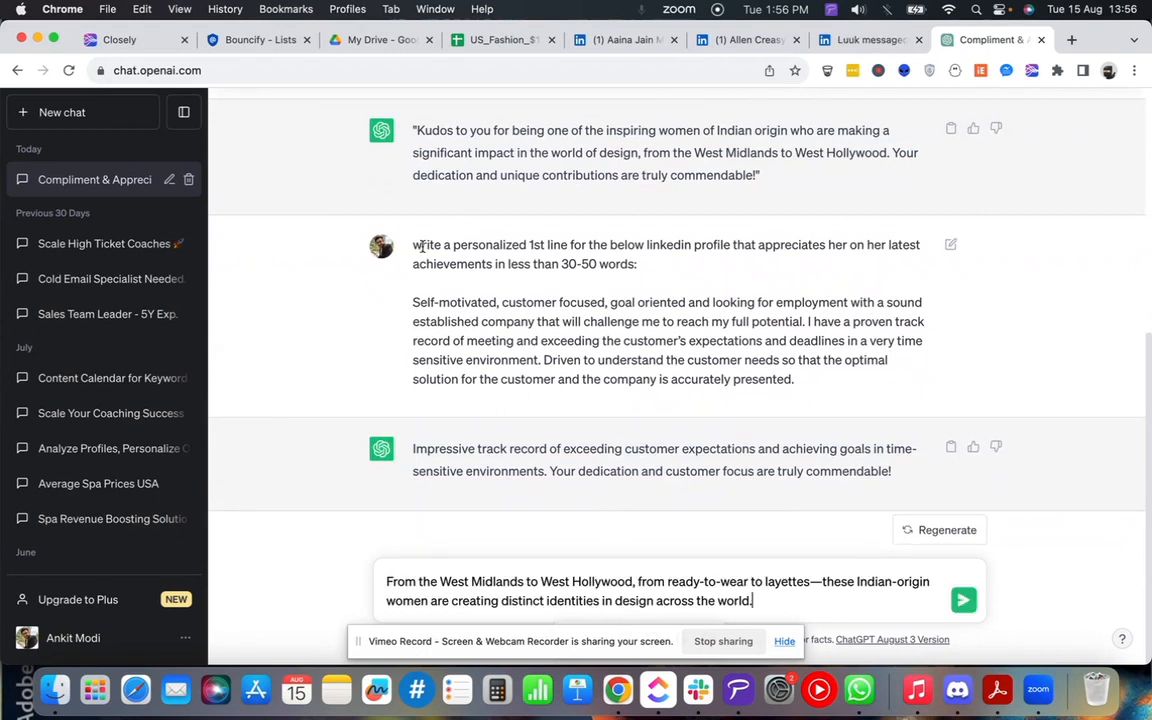
{"action": "left_click_drag", "start_coordinate": [410, 244], "coordinate": [641, 264]}
{"action": "key", "text": "super+c"}
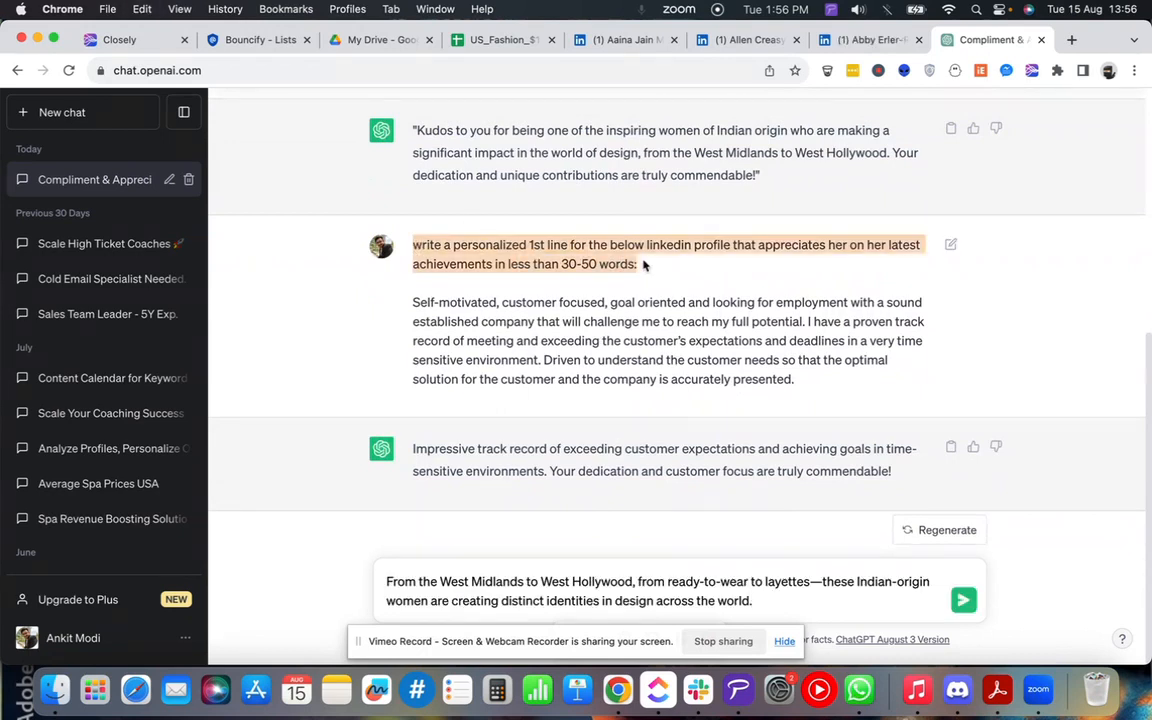
{"action": "left_click", "coordinate": [386, 583]}
{"action": "key", "text": "shift+Return"}
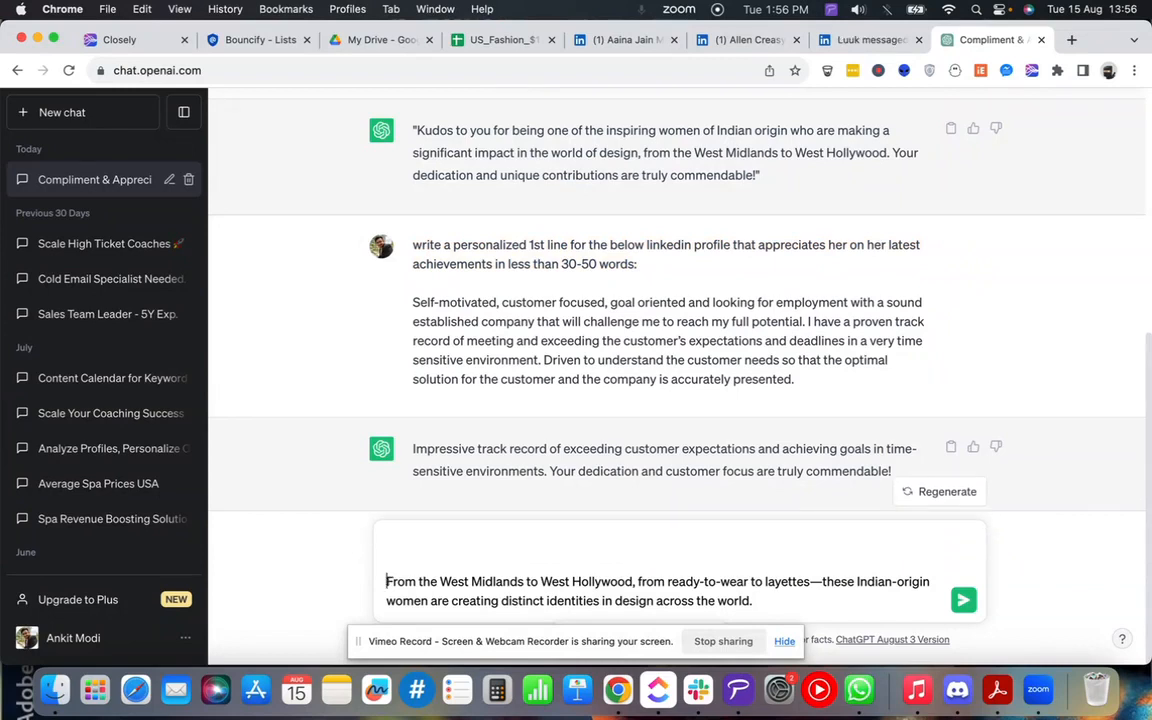
{"action": "key", "text": "super+v"}
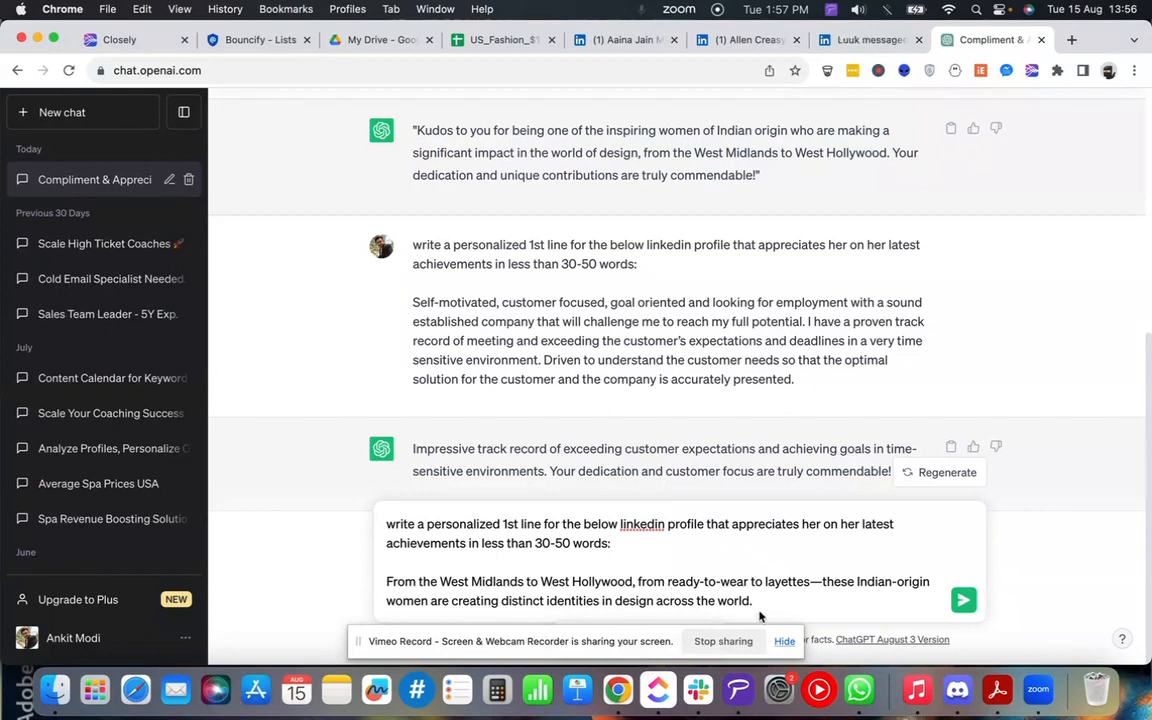
{"action": "left_click_drag", "start_coordinate": [748, 600], "coordinate": [387, 582]}
{"action": "left_click", "coordinate": [473, 581]}
{"action": "mouse_move", "coordinate": [387, 582]}
{"action": "left_mouse_down"}
{"action": "mouse_move", "coordinate": [632, 581]}
{"action": "mouse_move", "coordinate": [380, 588]}
{"action": "left_mouse_up"}
{"action": "type", "text": "Amaz"}
{"action": "key", "text": "BackSpace"}
{"action": "key", "text": "BackSpace"}
{"action": "key", "text": "BackSpace"}
{"action": "key", "text": "BackSpace"}
{"action": "key", "text": "BackSpace"}
- Send the first-line prompt to ChatGPT and select the generated reply text
{"action": "key", "text": "shift+Return"}
{"action": "key", "text": "Return"}
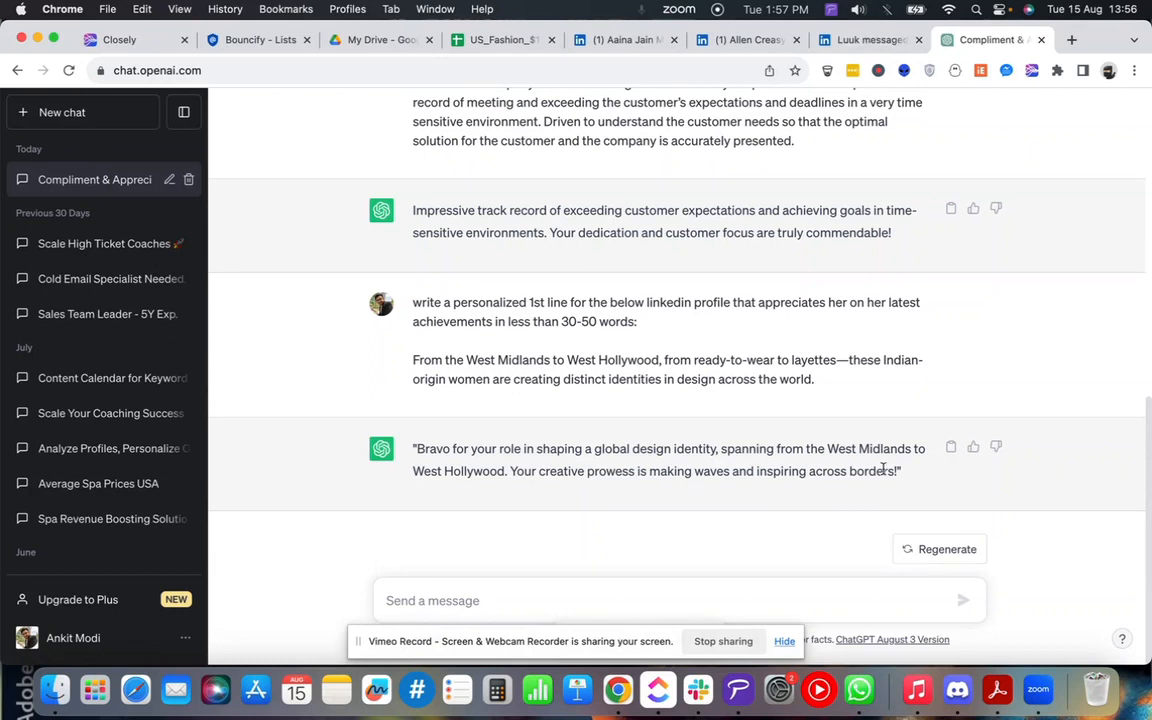
{"action": "left_click_drag", "start_coordinate": [901, 474], "coordinate": [413, 444]}
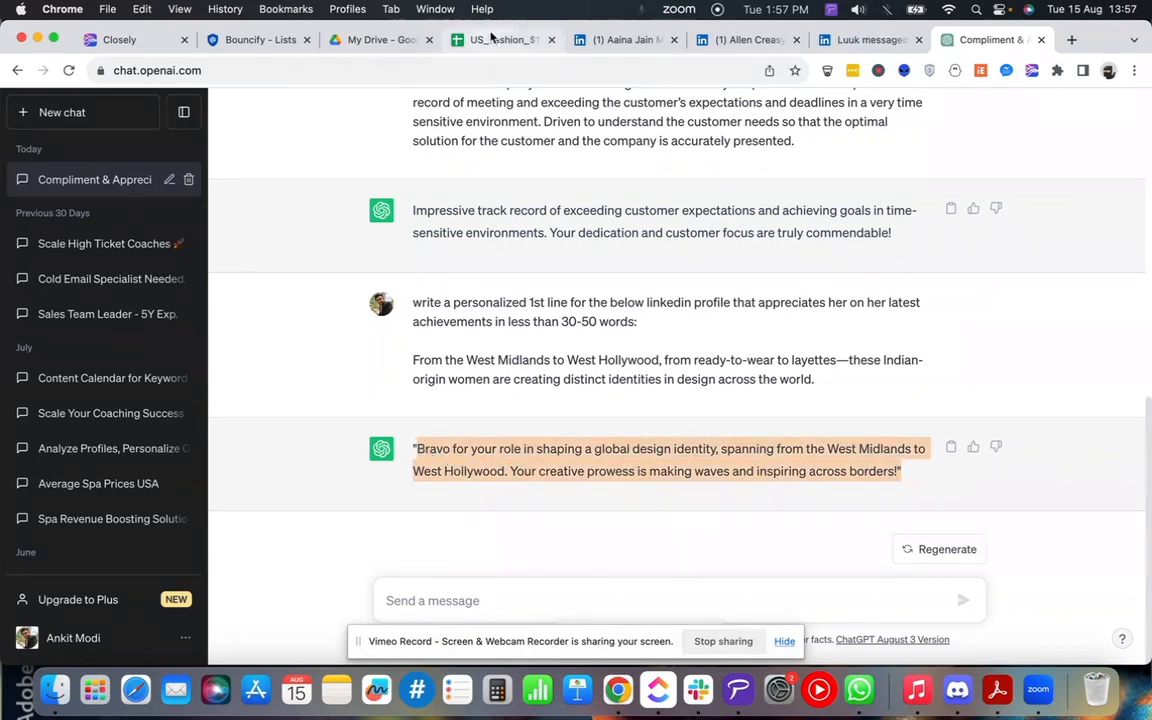
- Switch to the US_Fashion_$1-10Mil_Ninja sheet and read the full Personalized 1st line in cell I10
{"action": "left_click", "coordinate": [497, 39]}
{"action": "scroll", "coordinate": [720, 283], "scroll_direction": "right", "scroll_amount": 10}
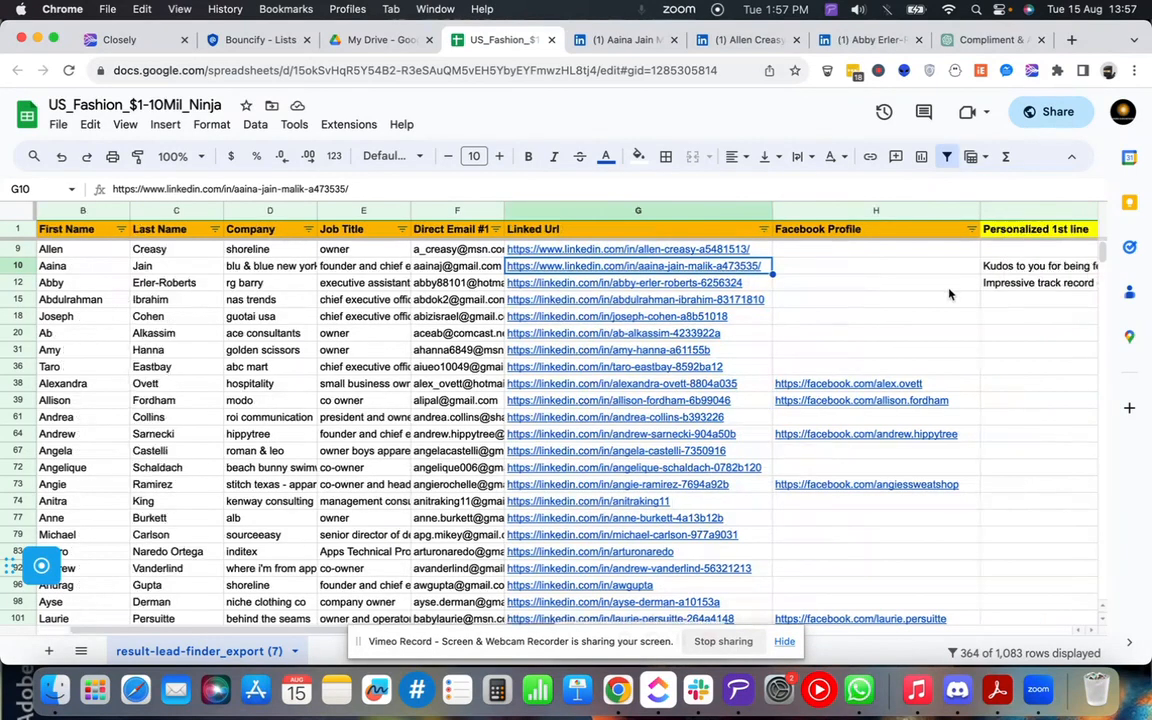
{"action": "left_click", "coordinate": [720, 283]}
{"action": "double_click", "coordinate": [720, 266]}
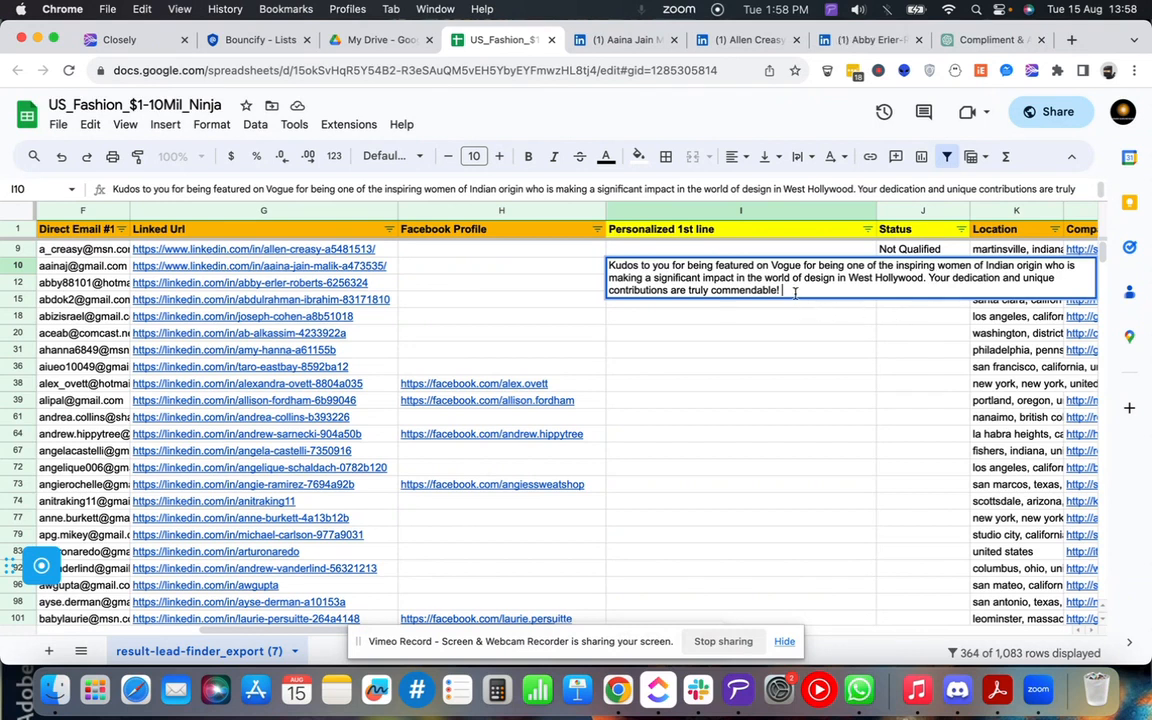
{"action": "left_click_drag", "start_coordinate": [795, 293], "coordinate": [609, 266]}
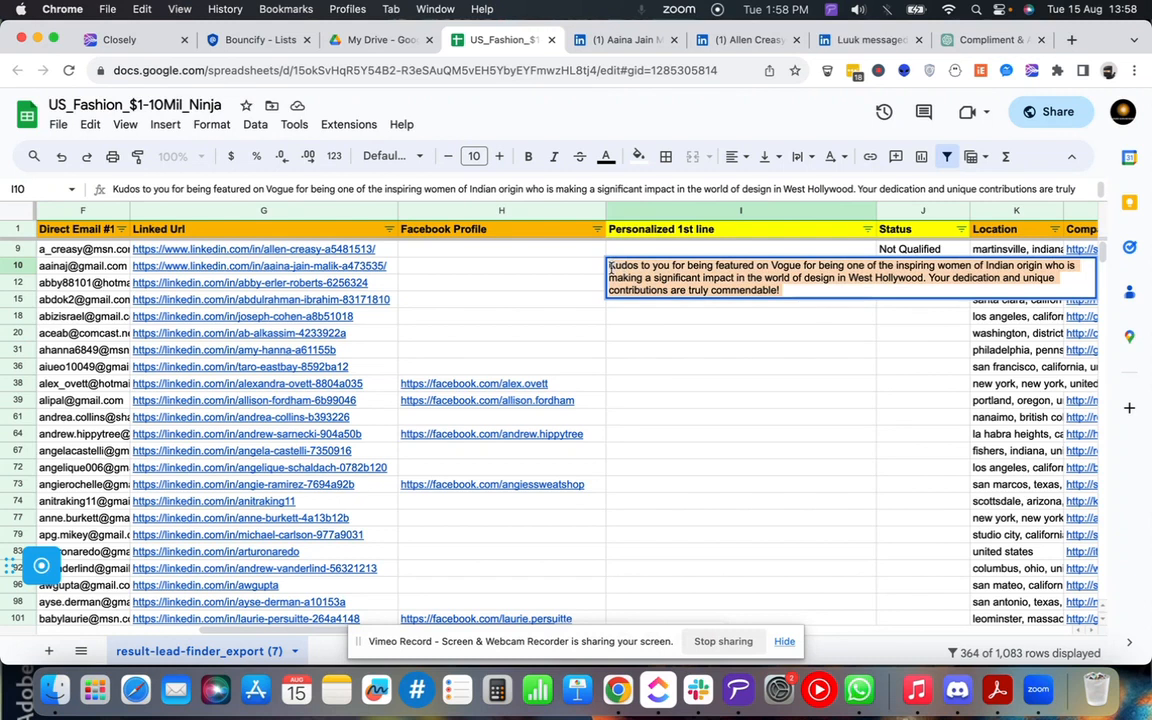
{"action": "left_click", "coordinate": [805, 285]}
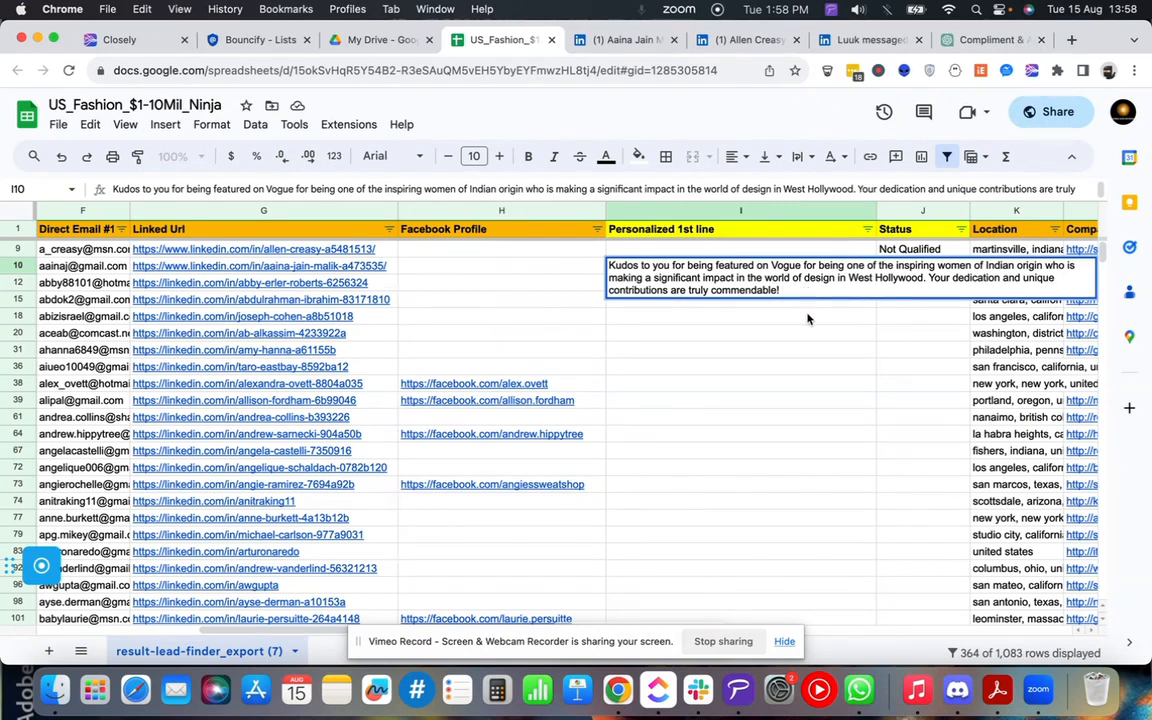
{"action": "left_click", "coordinate": [806, 300]}
{"action": "left_click", "coordinate": [797, 286]}
{"action": "left_click", "coordinate": [787, 306]}
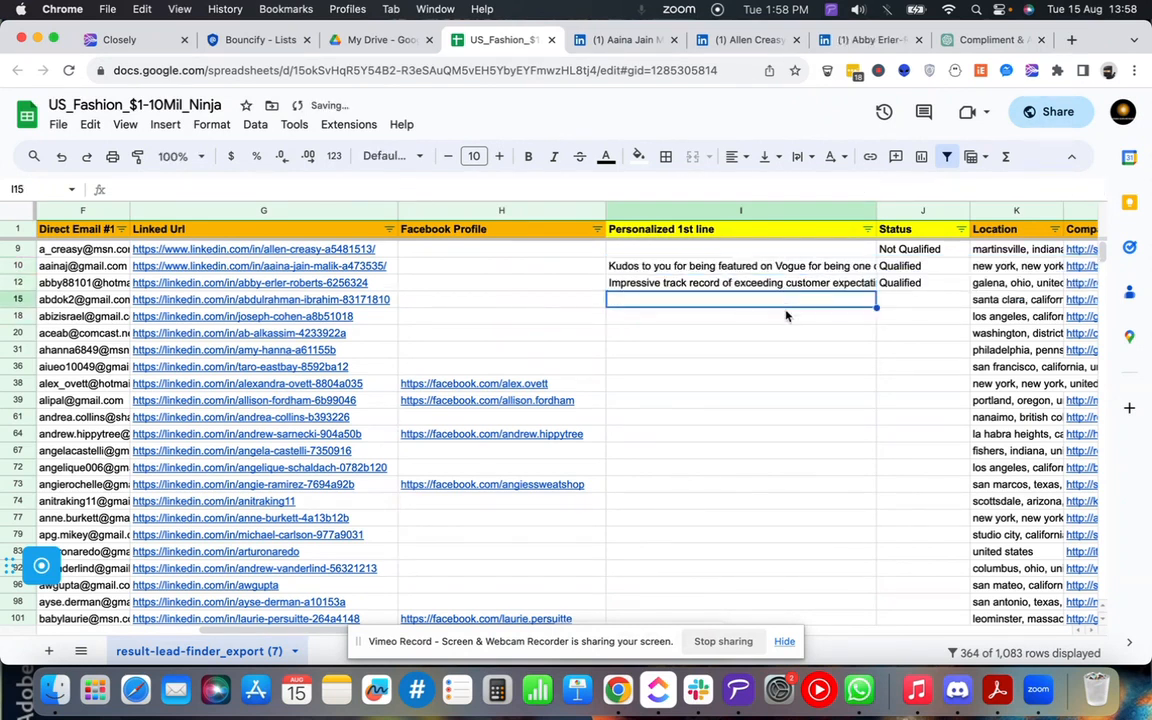
{"action": "left_click", "coordinate": [787, 329]}
- Check row 12's Linked Url and Personalized 1st line cells
{"action": "left_click", "coordinate": [746, 286]}
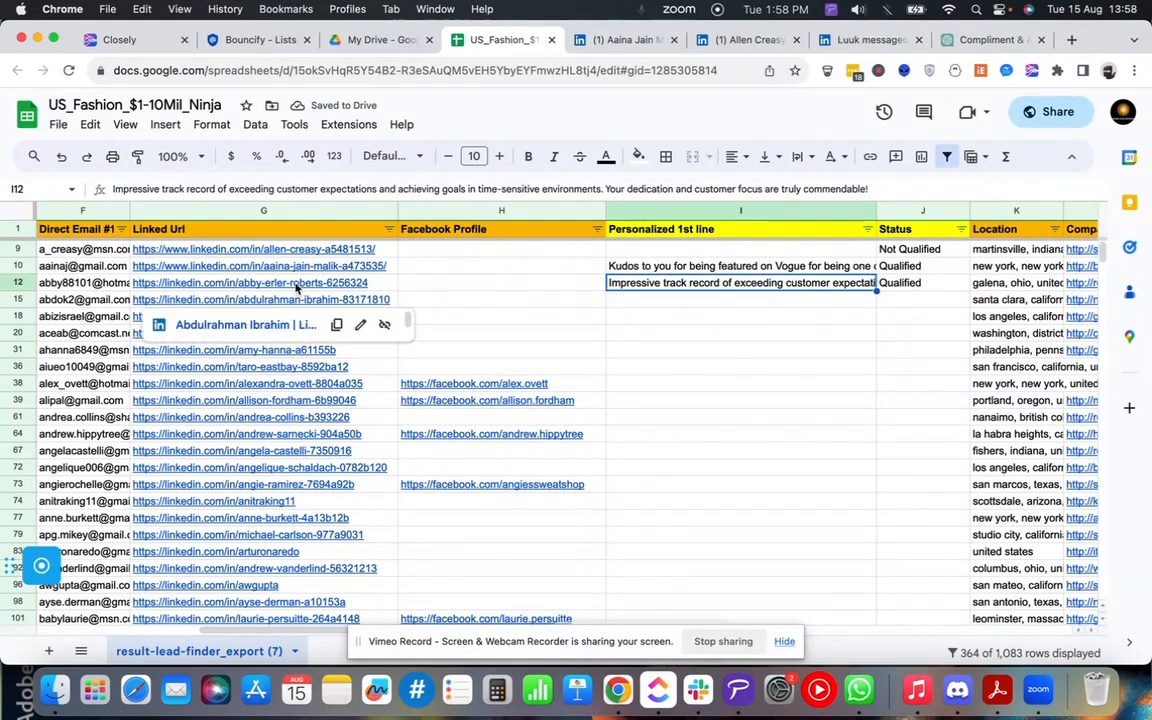
{"action": "left_click", "coordinate": [275, 283]}
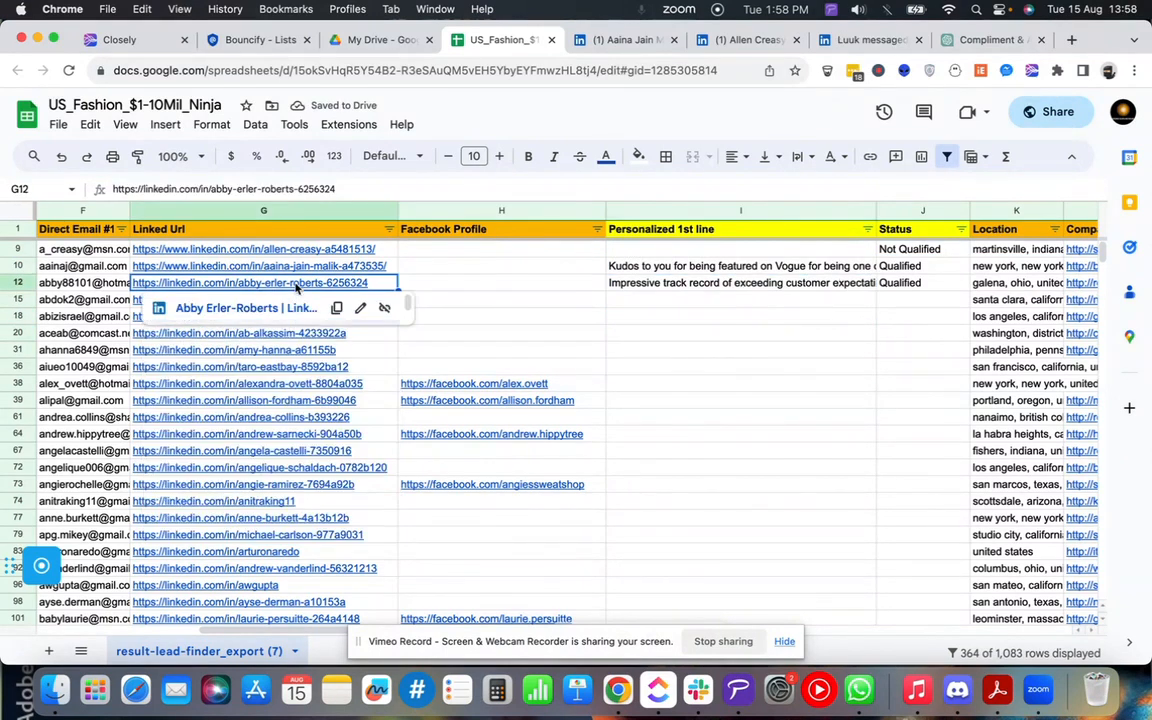
{"action": "left_click", "coordinate": [670, 286]}
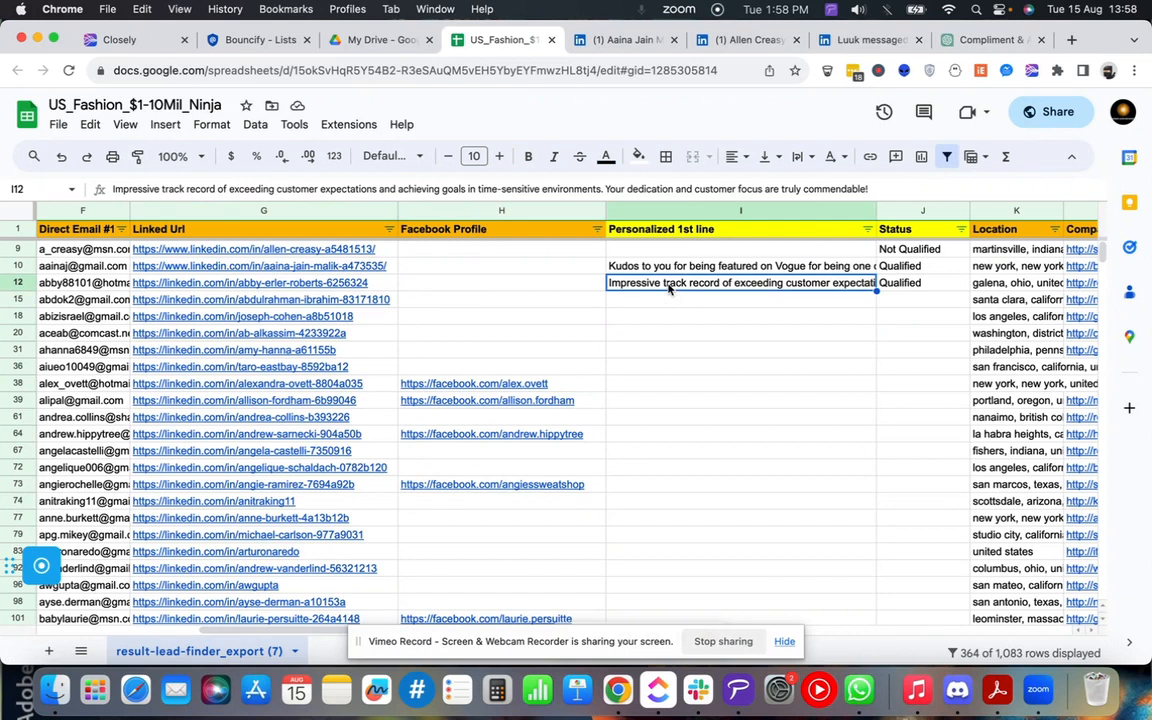
- Close the LinkedIn profile of the Not Qualified lead and view the About section of row 12's lead
{"action": "left_click", "coordinate": [741, 41]}
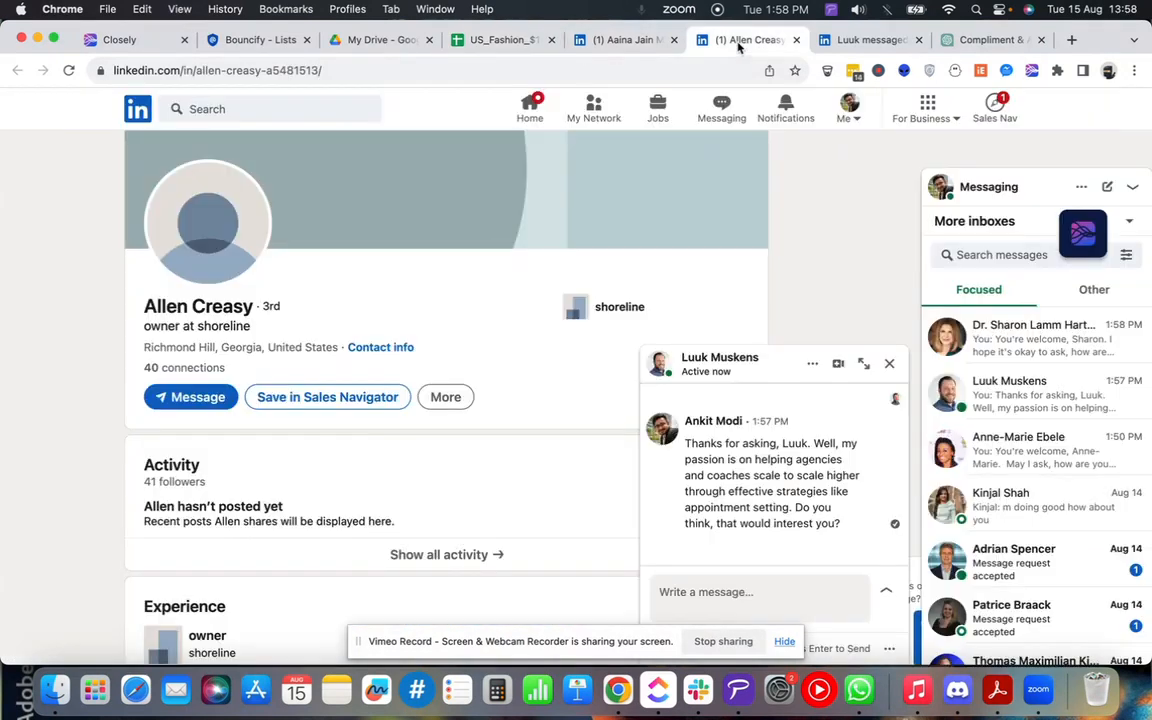
{"action": "scroll", "coordinate": [360, 427], "scroll_direction": "down", "scroll_amount": 3}
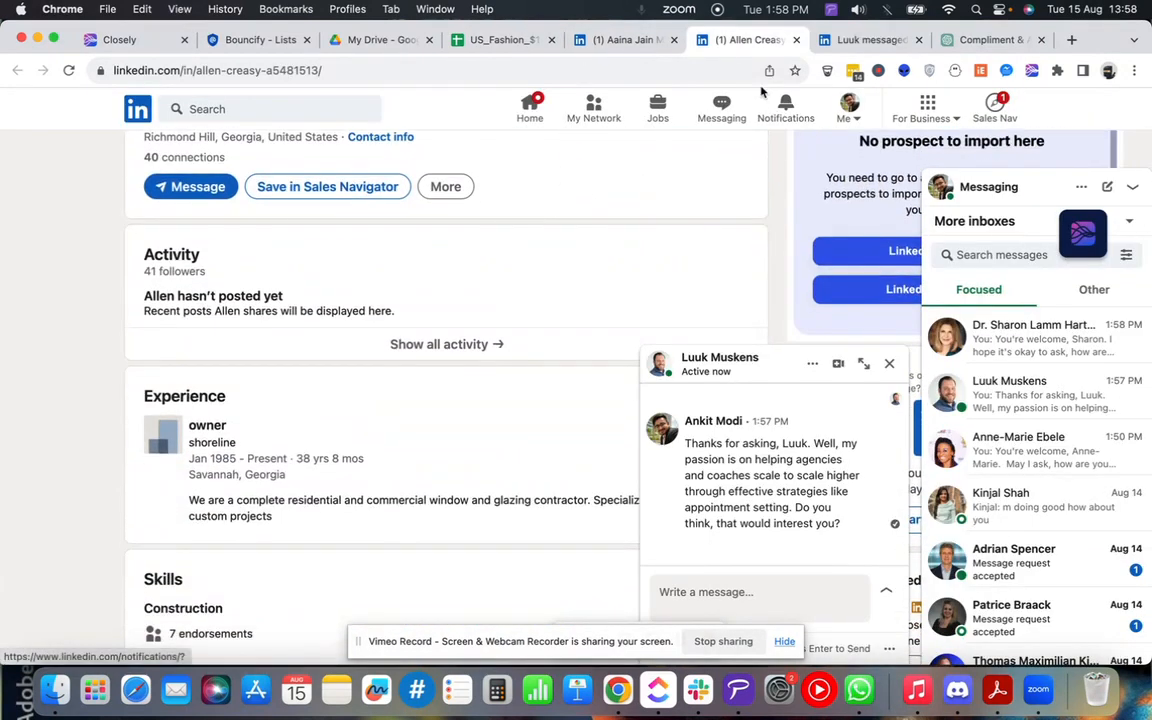
{"action": "left_click", "coordinate": [795, 41]}
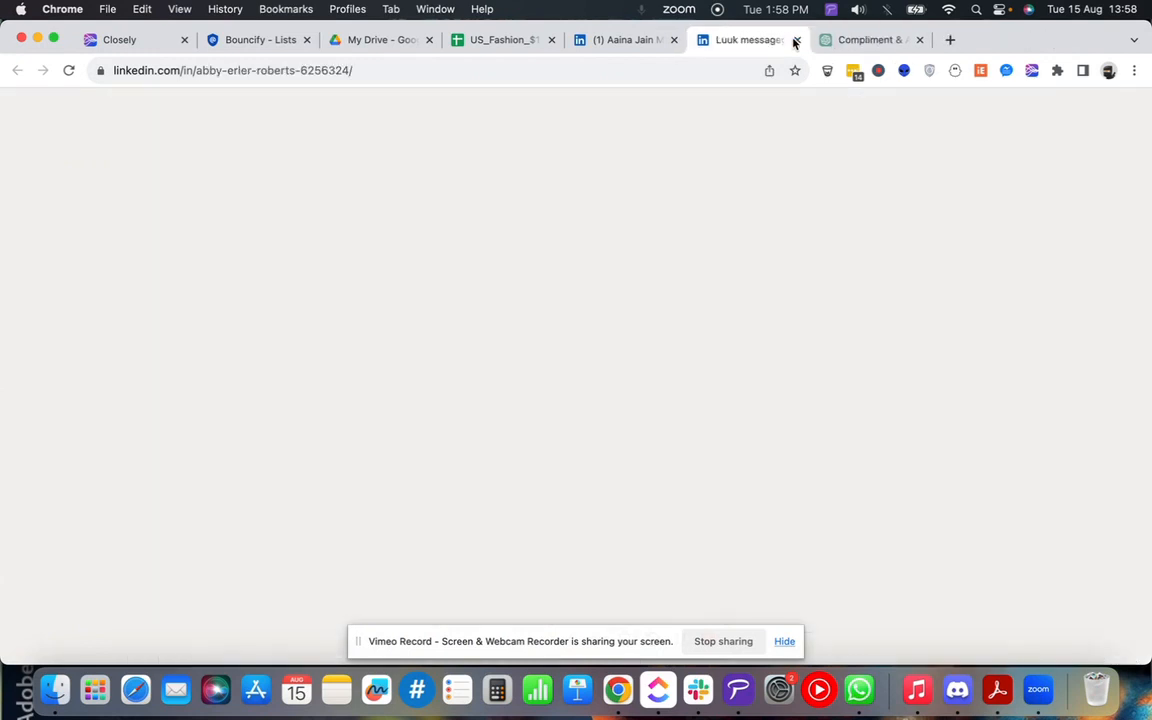
{"action": "scroll", "coordinate": [386, 392], "scroll_direction": "down", "scroll_amount": 2}
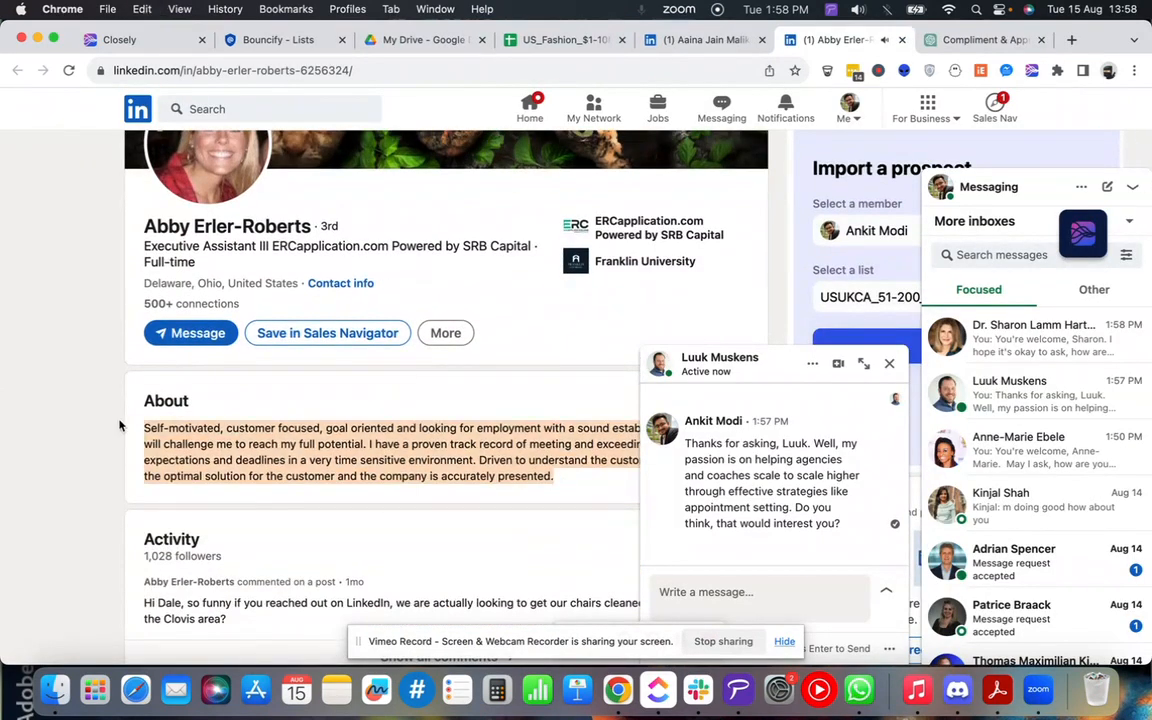
- Return to the lead sheet and expand row 12's Personalized 1st line to read it in full
{"action": "left_click", "coordinate": [563, 42]}
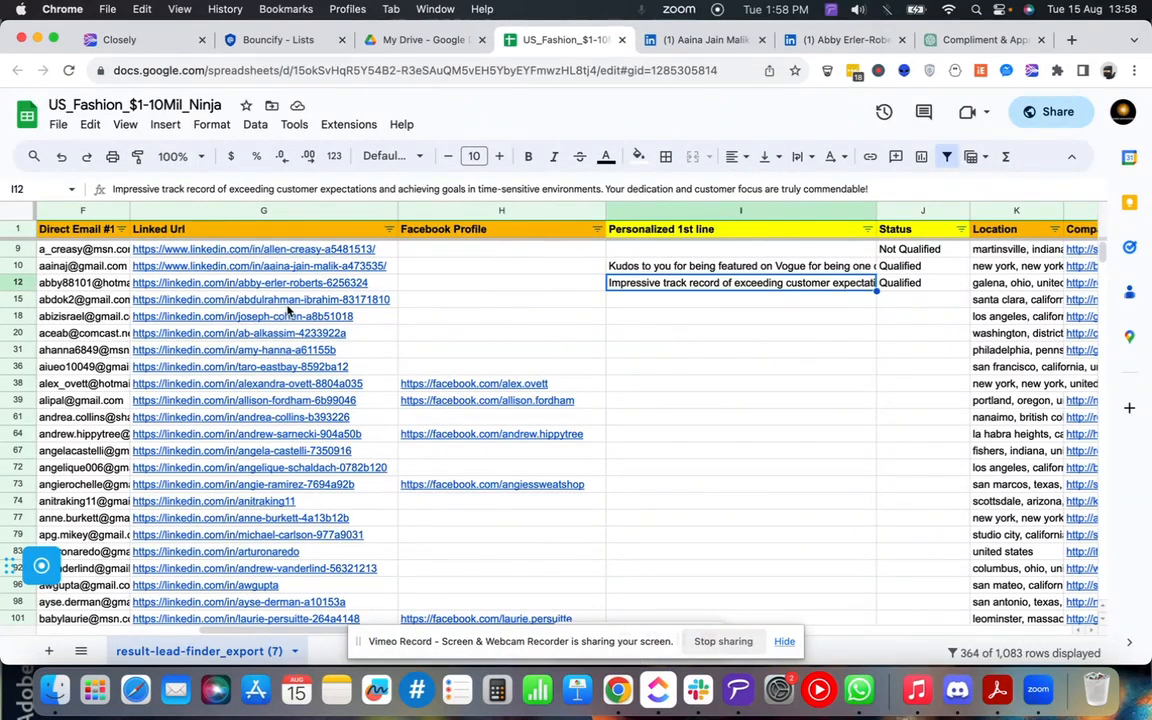
{"action": "left_click", "coordinate": [249, 284]}
{"action": "key", "text": "shift+space"}
{"action": "scroll", "coordinate": [250, 285], "scroll_direction": "right", "scroll_amount": 4}
{"action": "scroll", "coordinate": [549, 289], "scroll_direction": "left", "scroll_amount": 3}
{"action": "double_click", "coordinate": [735, 284]}
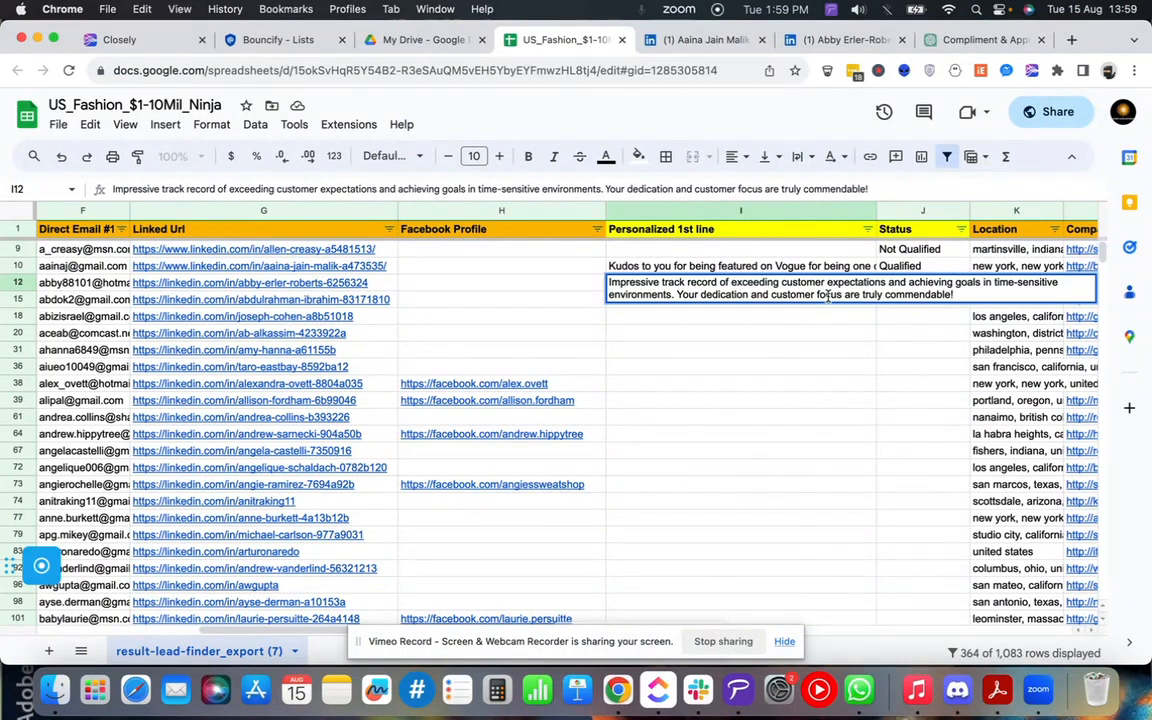
- Review the LinkedIn profile of row 12's lead, covering About, Activity, Experience, Education, Skills and Courses
{"action": "left_click", "coordinate": [705, 40]}
{"action": "left_click", "coordinate": [840, 41]}
{"action": "scroll", "coordinate": [519, 430], "scroll_direction": "down", "scroll_amount": 5}
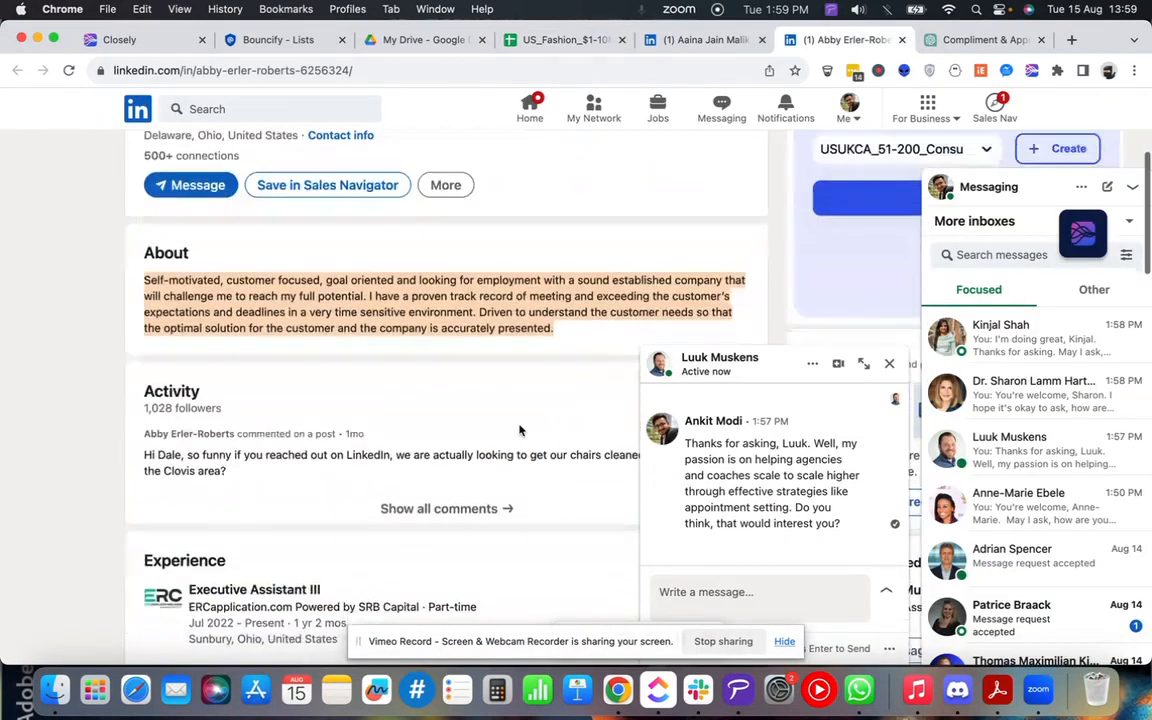
{"action": "scroll", "coordinate": [519, 430], "scroll_direction": "down", "scroll_amount": 6}
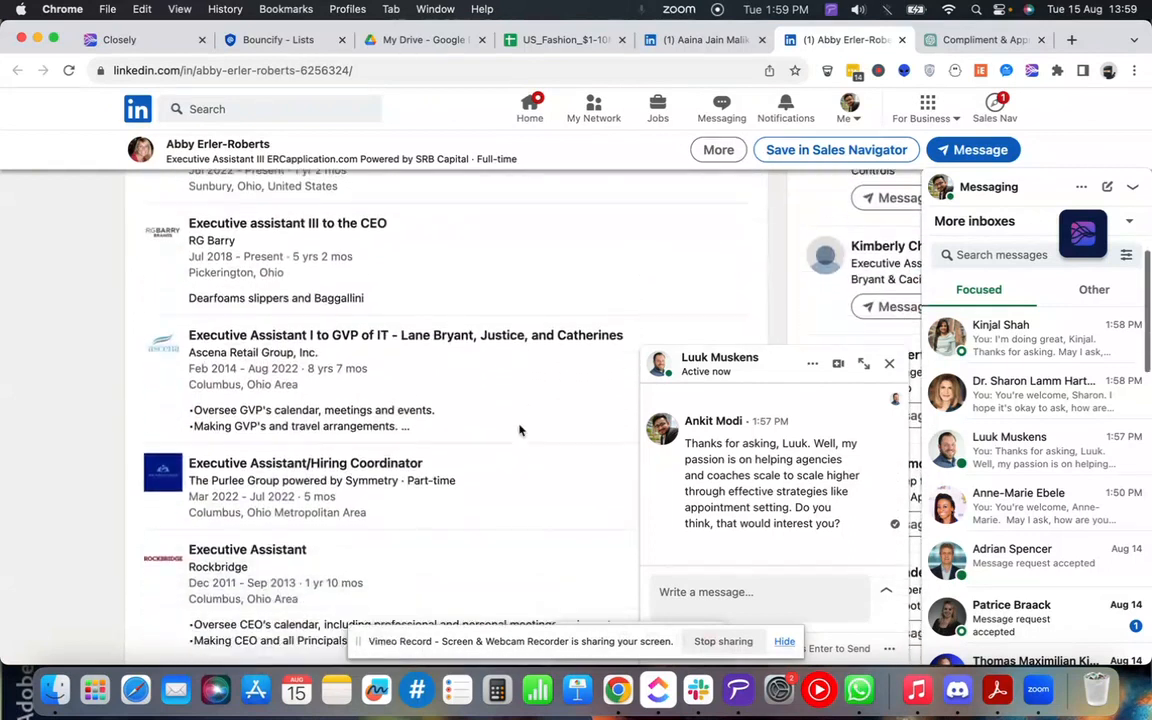
{"action": "scroll", "coordinate": [519, 430], "scroll_direction": "down", "scroll_amount": 4}
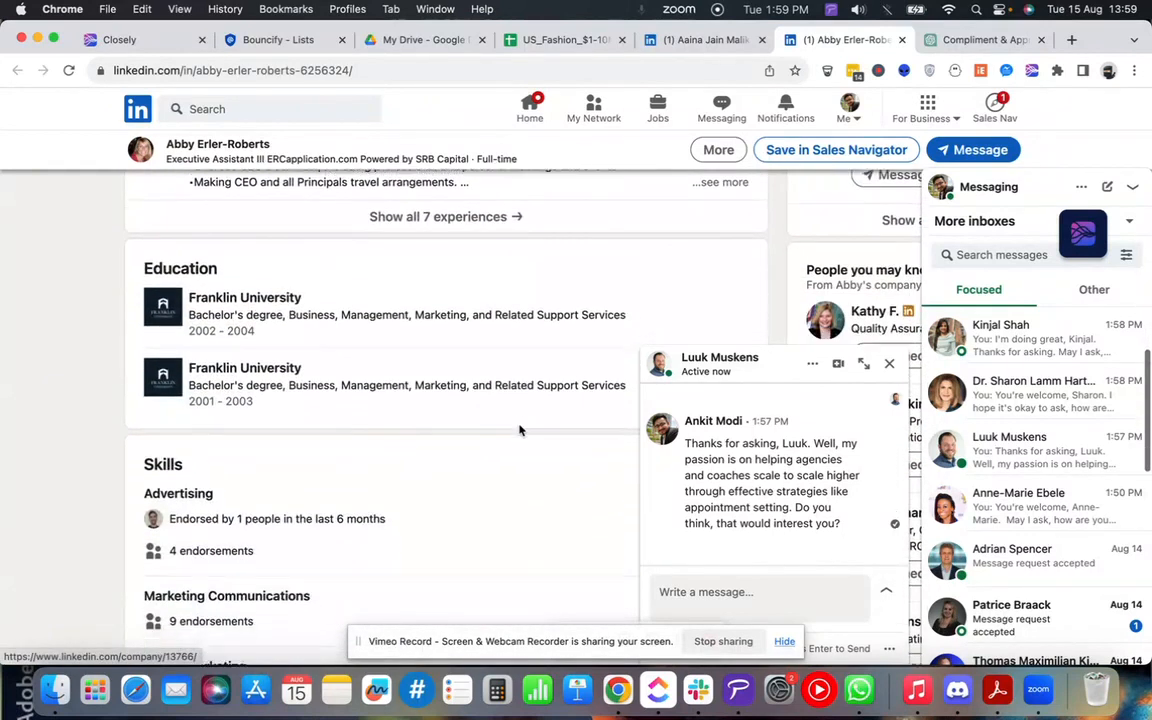
{"action": "scroll", "coordinate": [519, 430], "scroll_direction": "down", "scroll_amount": 2}
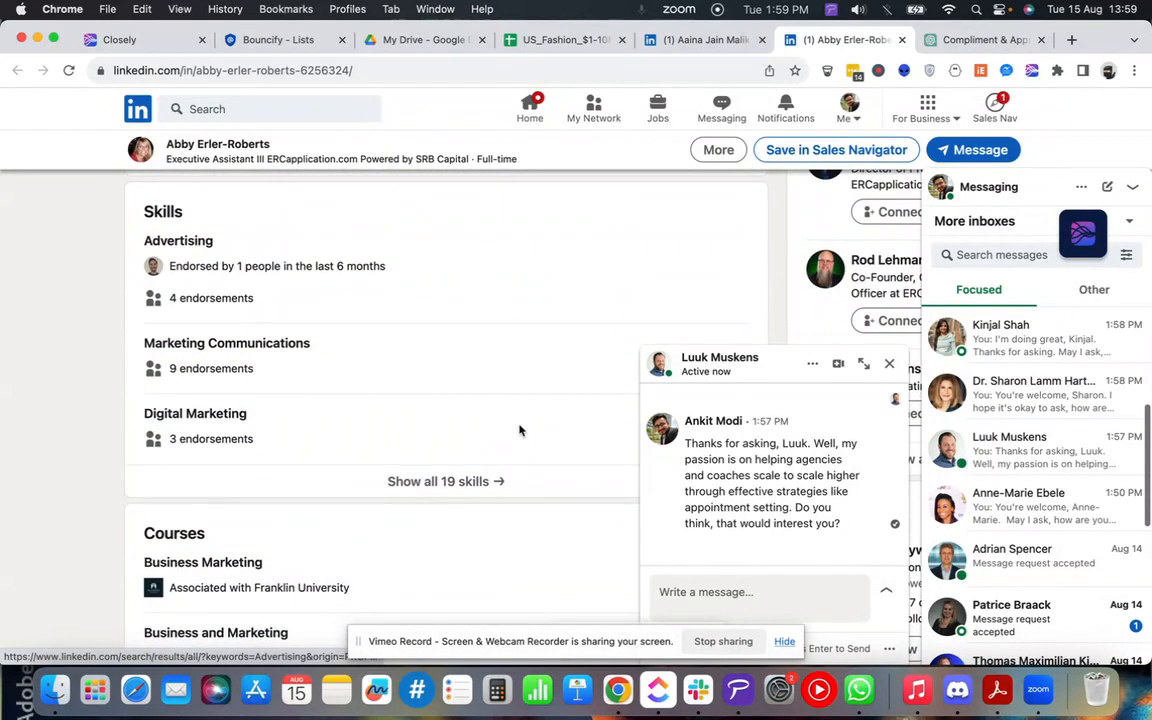
{"action": "scroll", "coordinate": [519, 430], "scroll_direction": "up", "scroll_amount": 4}
{"action": "scroll", "coordinate": [519, 430], "scroll_direction": "up", "scroll_amount": 10}
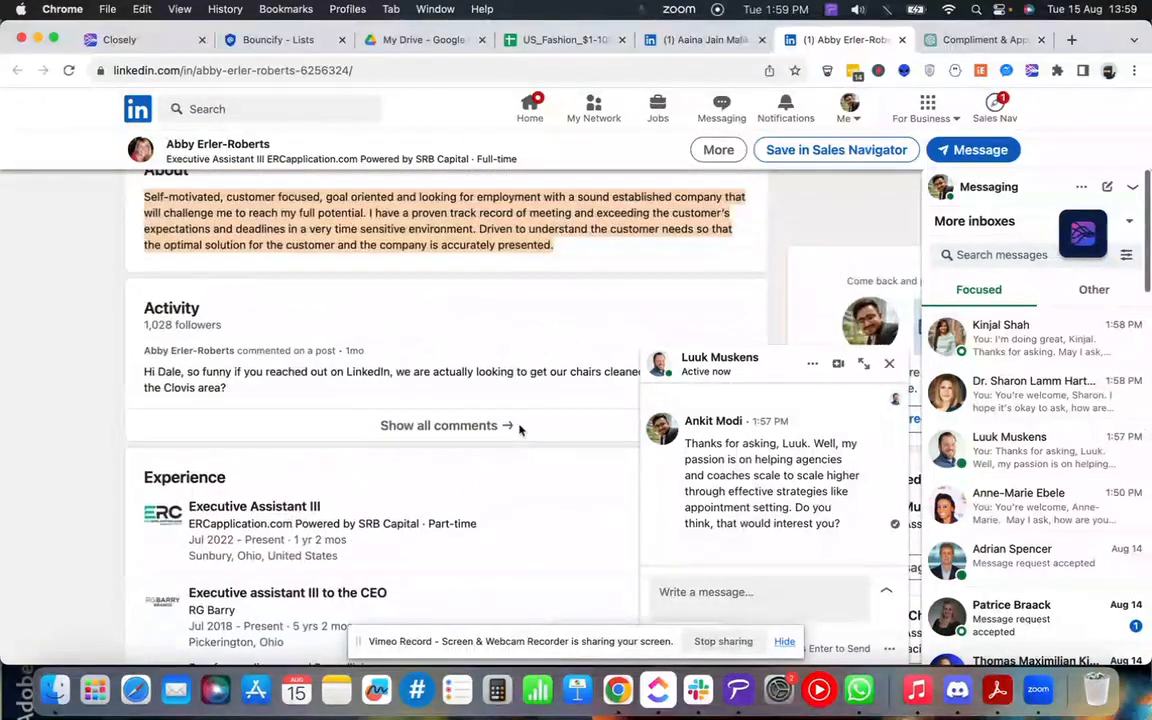
{"action": "double_click", "coordinate": [520, 437]}
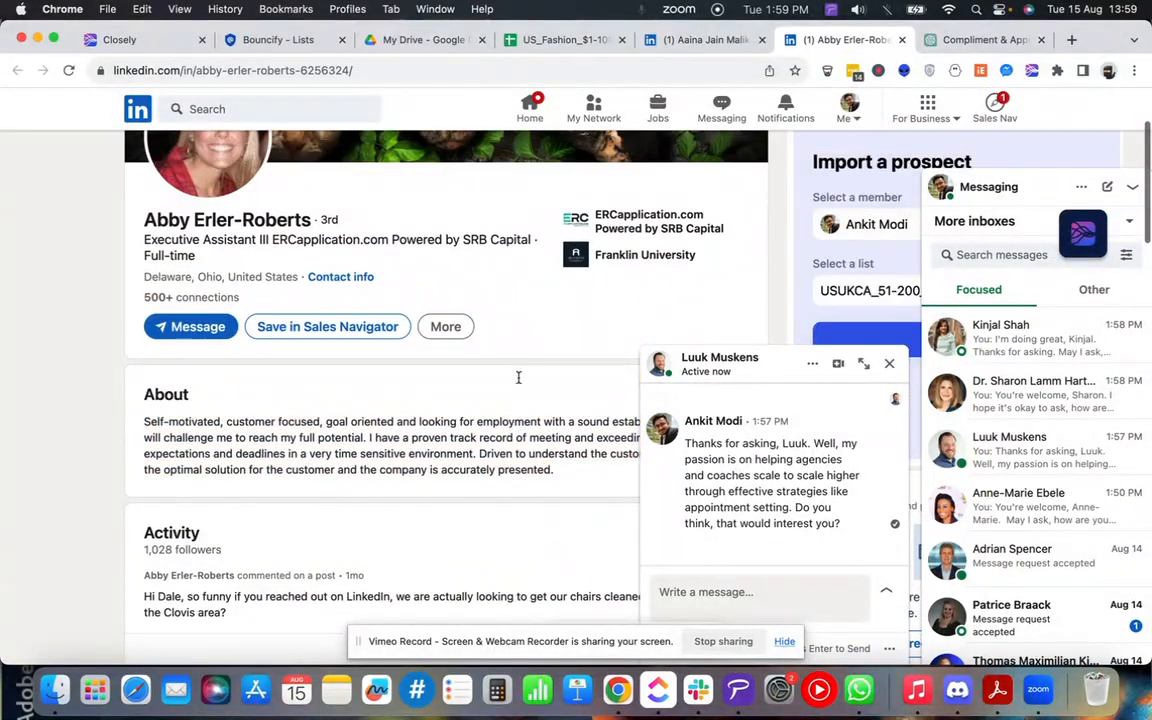
- Return to the lead sheet and look over the remaining leads' profile links, Personalized 1st line, Status and company columns
{"action": "left_click", "coordinate": [540, 42]}
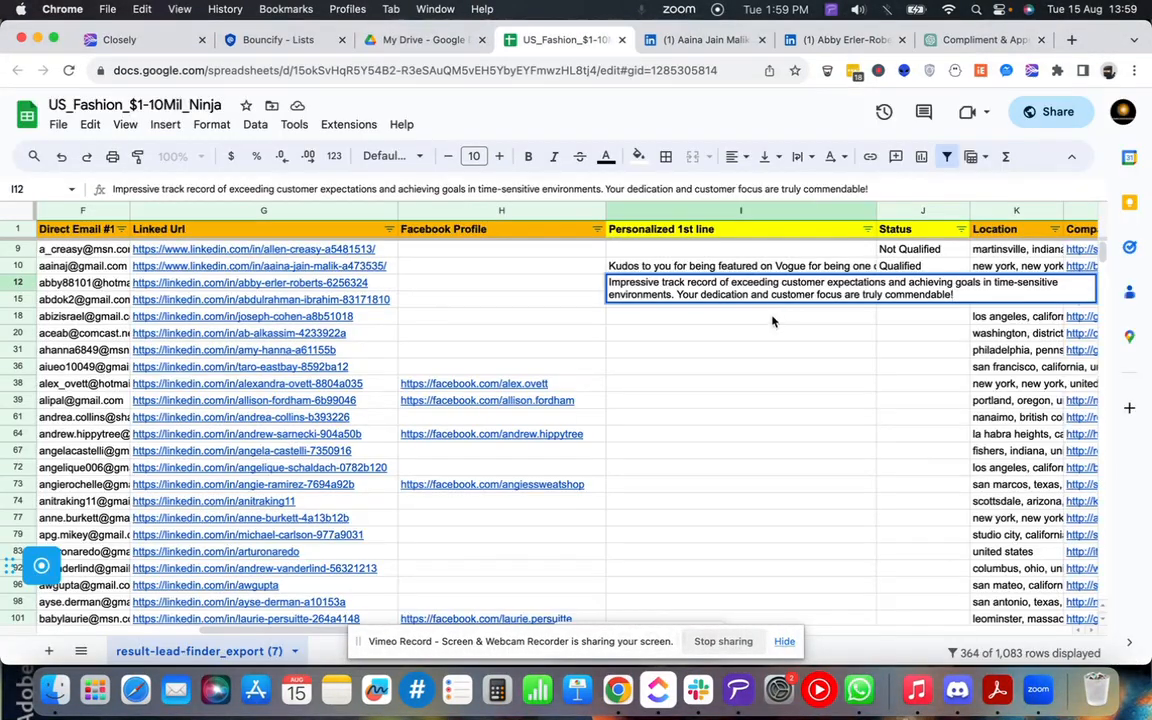
{"action": "left_click", "coordinate": [772, 321]}
{"action": "scroll", "coordinate": [765, 335], "scroll_direction": "down", "scroll_amount": 5}
{"action": "scroll", "coordinate": [765, 335], "scroll_direction": "left", "scroll_amount": 2}
{"action": "scroll", "coordinate": [758, 350], "scroll_direction": "down", "scroll_amount": 8}
{"action": "scroll", "coordinate": [758, 350], "scroll_direction": "right", "scroll_amount": 4}
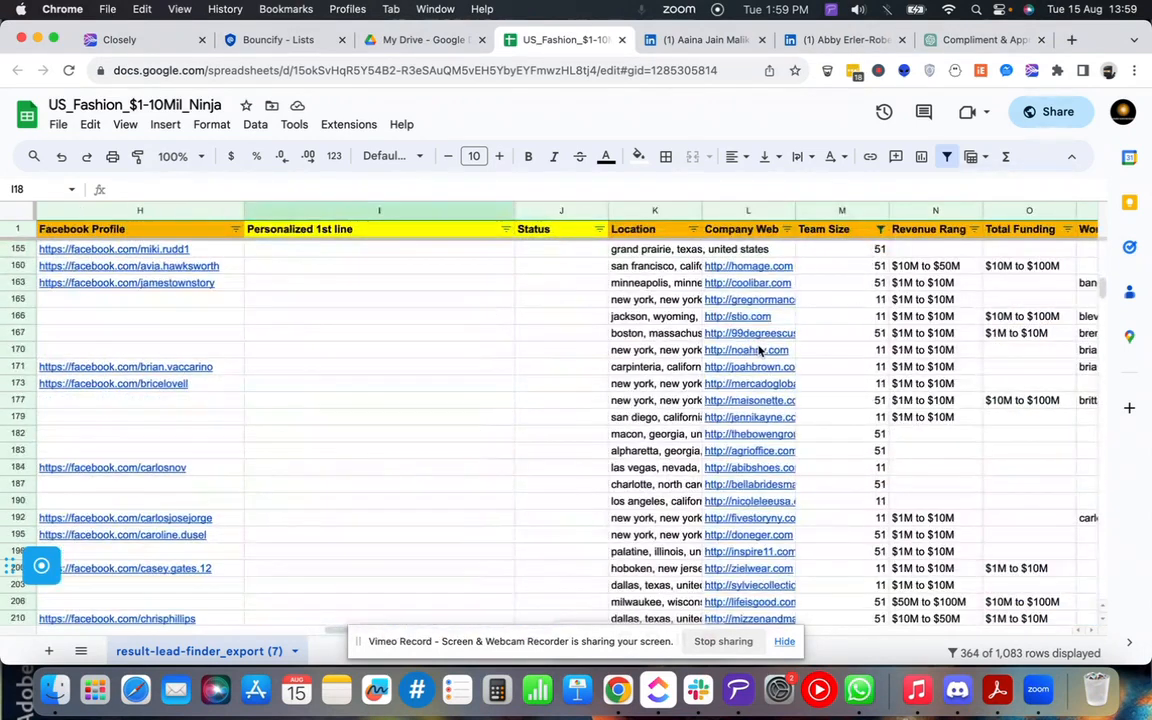
{"action": "scroll", "coordinate": [758, 350], "scroll_direction": "down", "scroll_amount": 1}
{"action": "scroll", "coordinate": [758, 350], "scroll_direction": "right", "scroll_amount": 1}
{"action": "scroll", "coordinate": [758, 350], "scroll_direction": "left", "scroll_amount": 7}
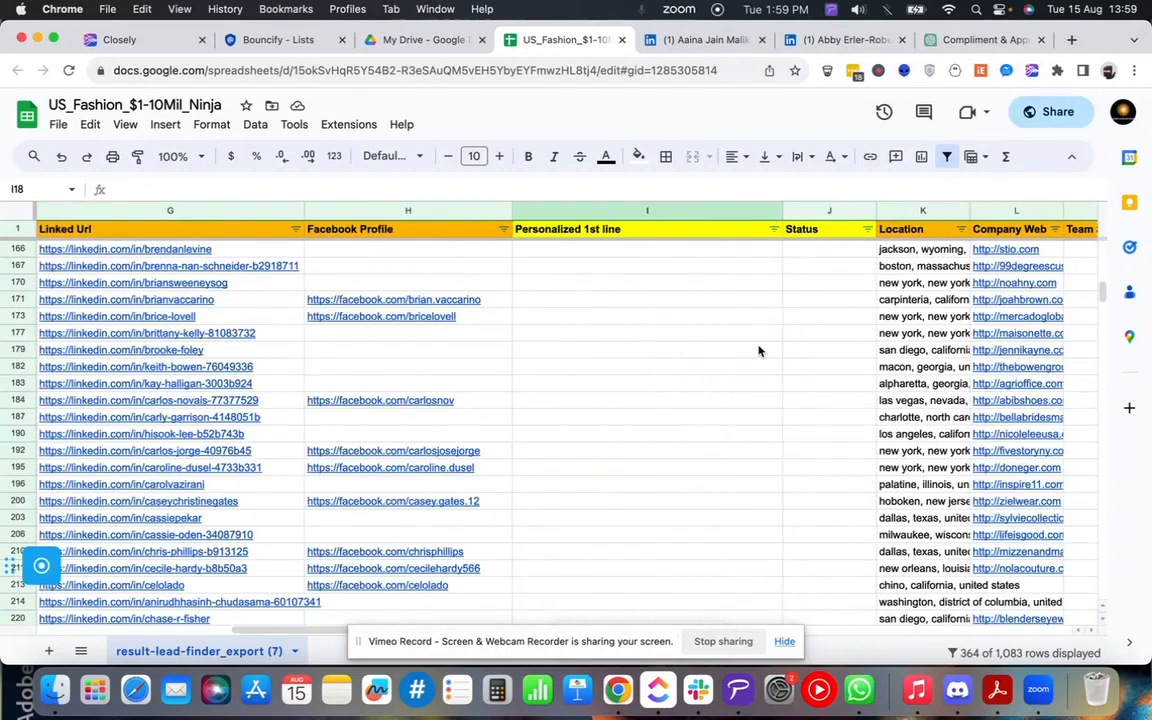
{"action": "scroll", "coordinate": [758, 350], "scroll_direction": "down", "scroll_amount": 2}
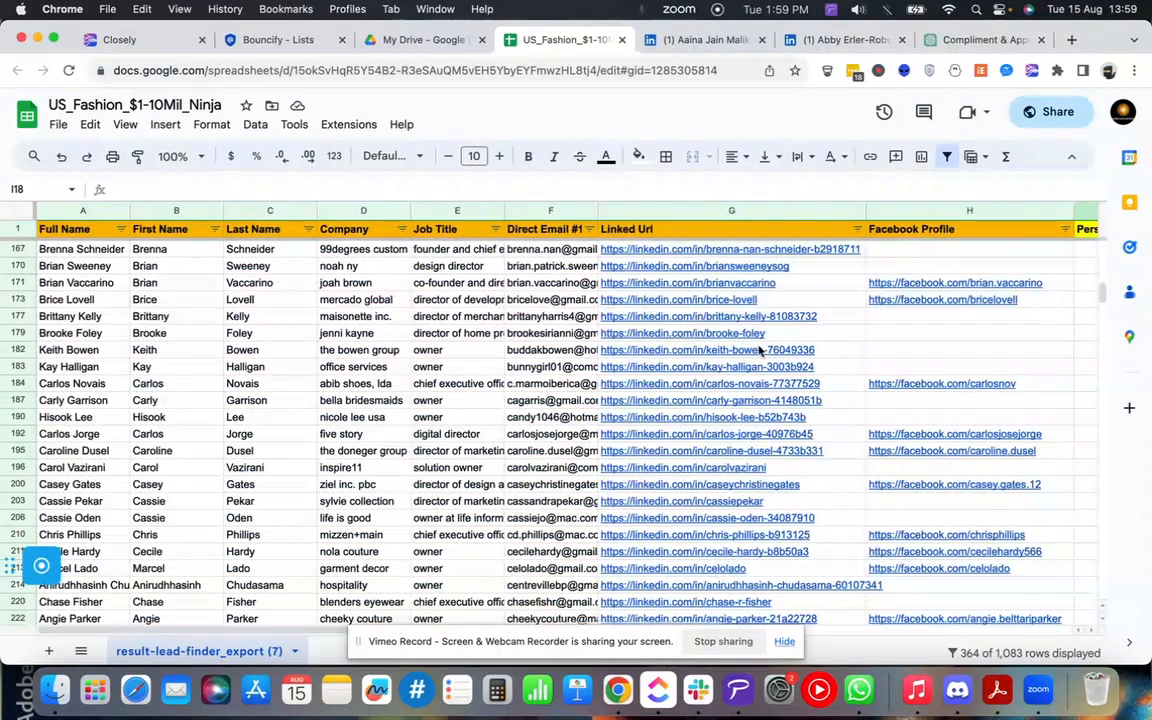
{"action": "scroll", "coordinate": [758, 350], "scroll_direction": "up", "scroll_amount": 10}
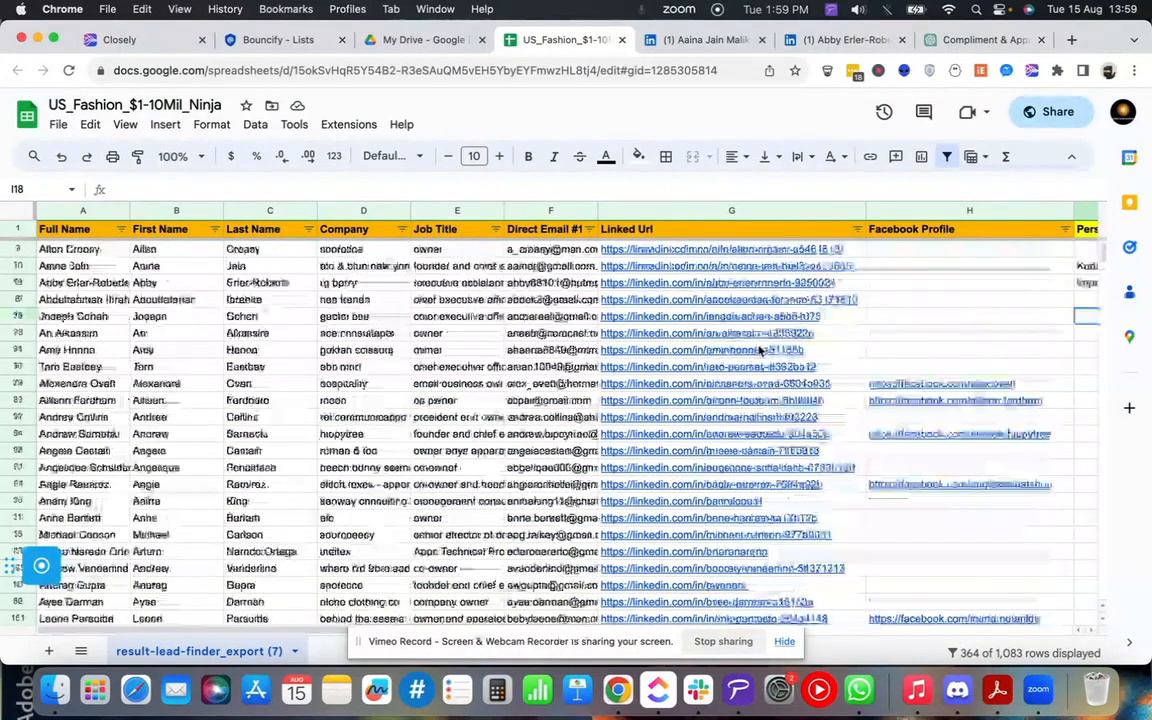
{"action": "scroll", "coordinate": [758, 350], "scroll_direction": "right", "scroll_amount": 2}
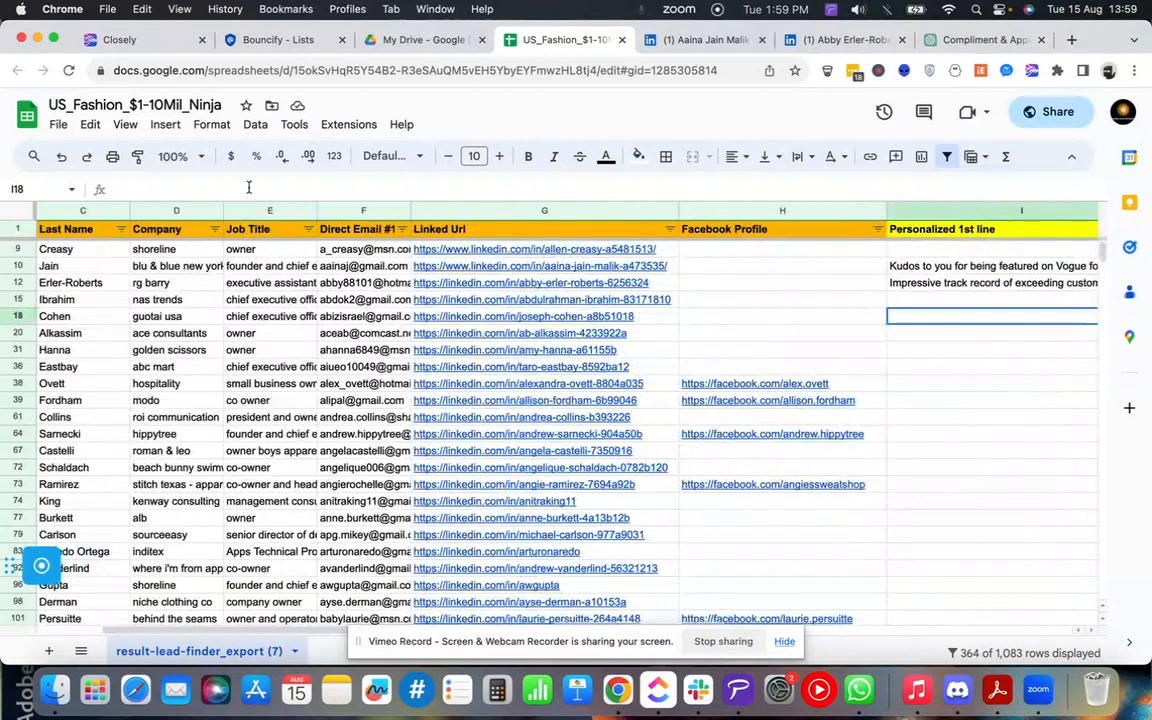
{"action": "left_click", "coordinate": [57, 130]}
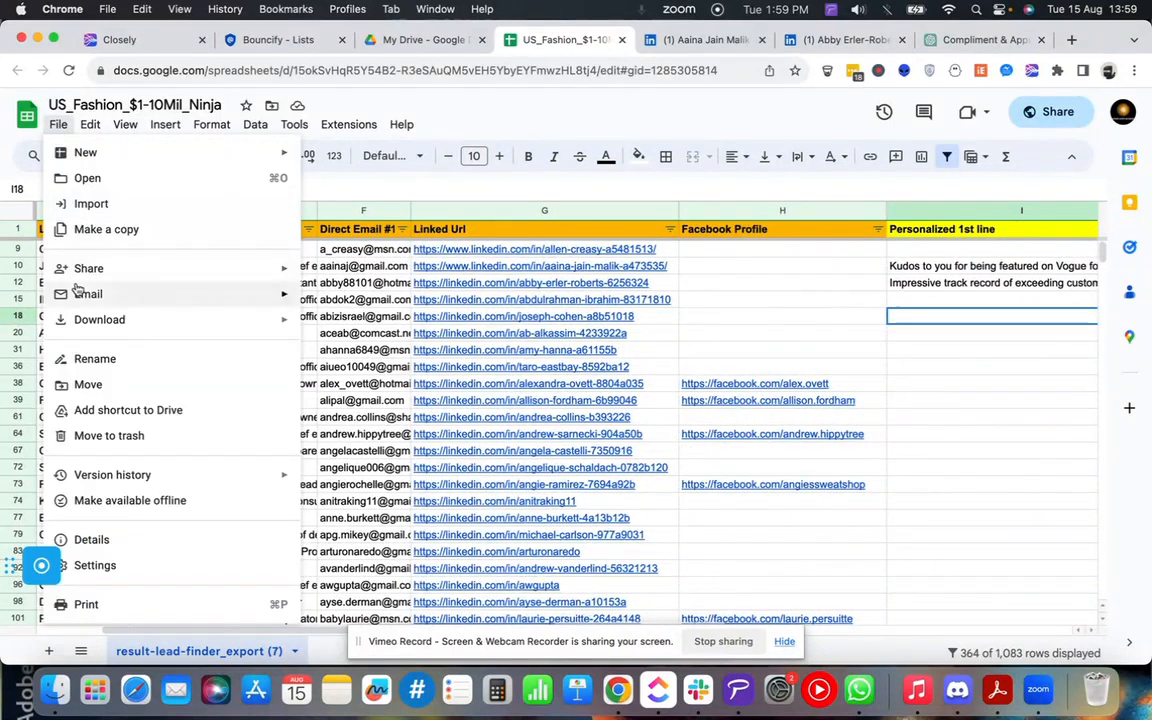
{"action": "mouse_move", "coordinate": [79, 288]}
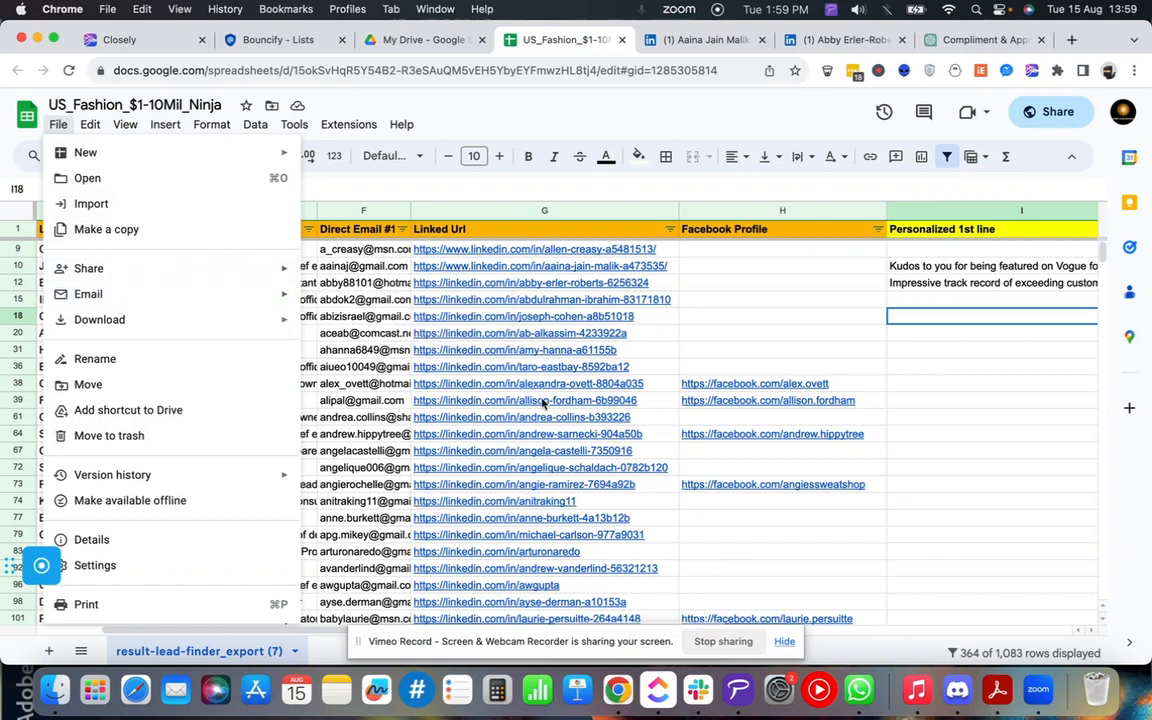
{"action": "left_click", "coordinate": [736, 336]}
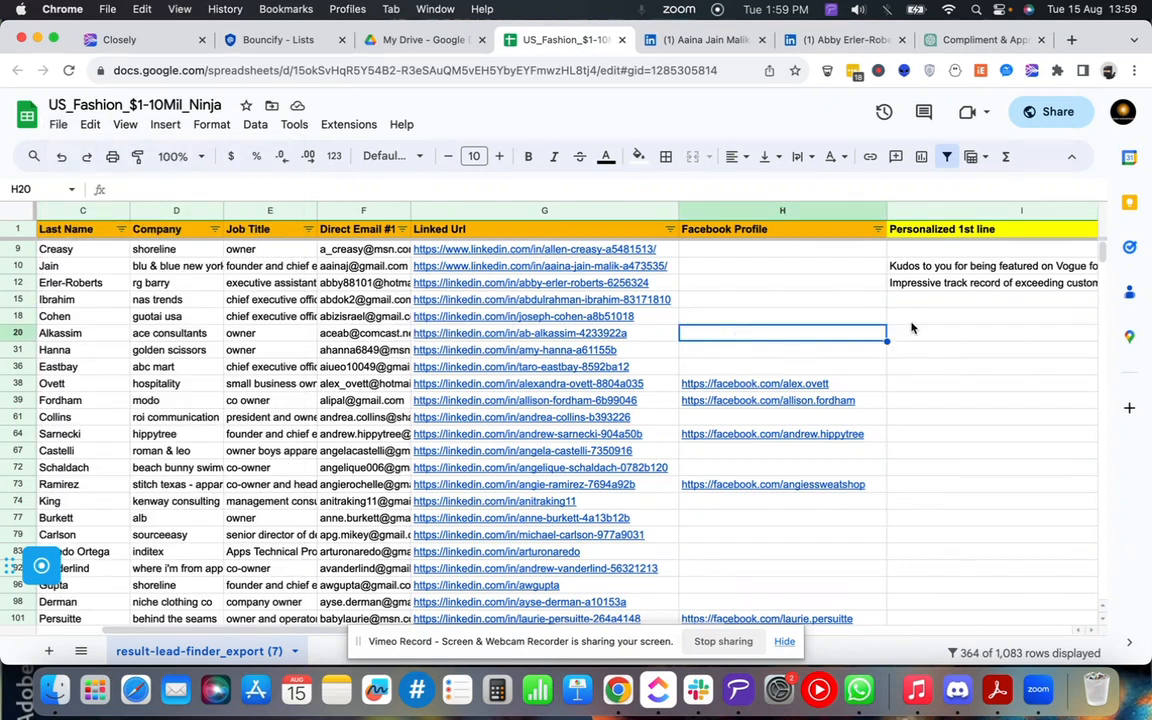
- Select the Personalized 1st line header and download the lead sheet as Comma Separated Values (.csv)
{"action": "scroll", "coordinate": [912, 328], "scroll_direction": "right", "scroll_amount": 3}
{"action": "left_click", "coordinate": [835, 230]}
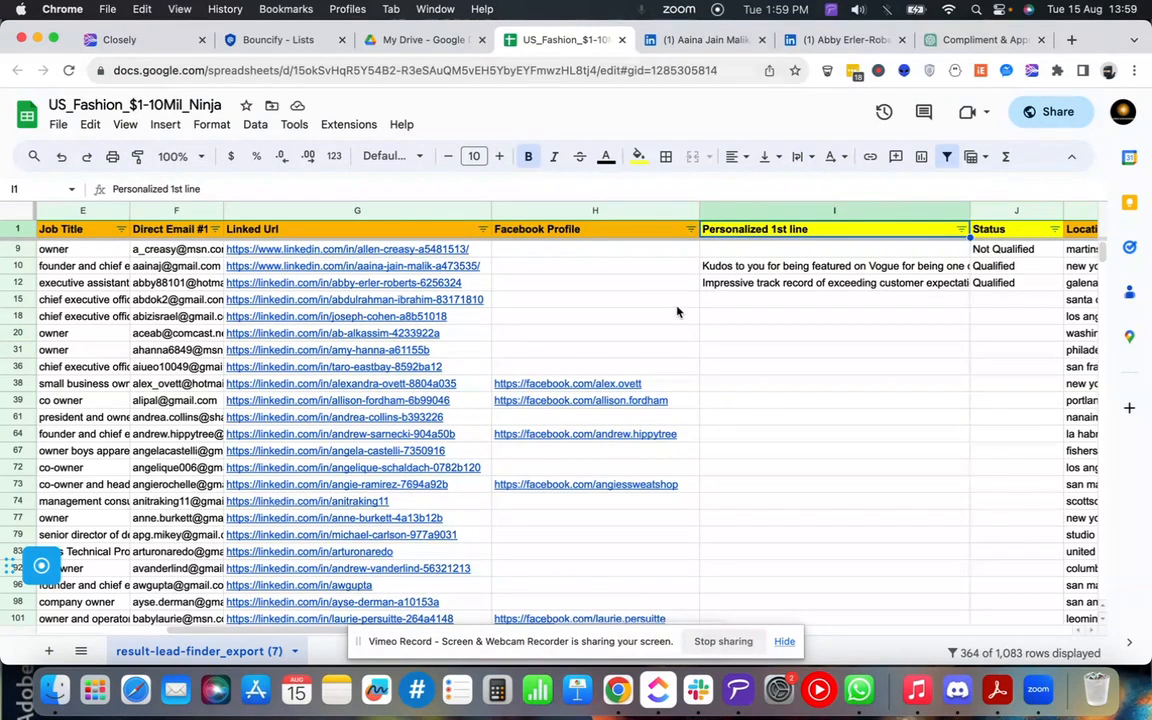
{"action": "left_click", "coordinate": [58, 124]}
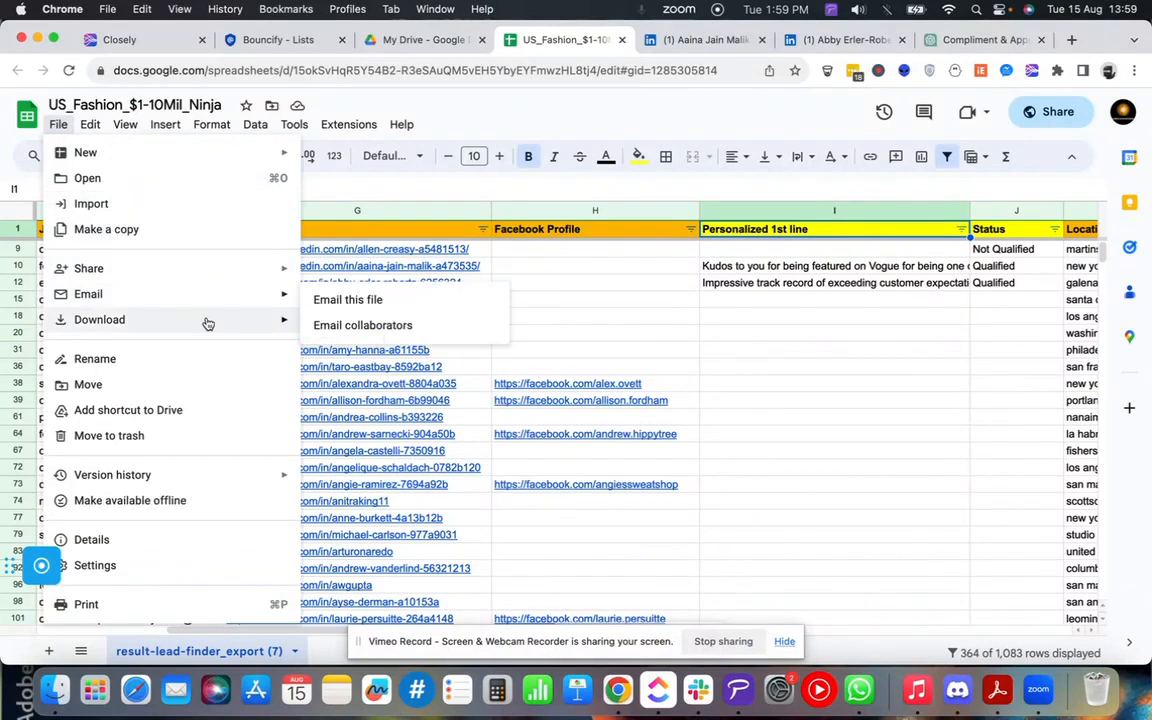
{"action": "mouse_move", "coordinate": [283, 320]}
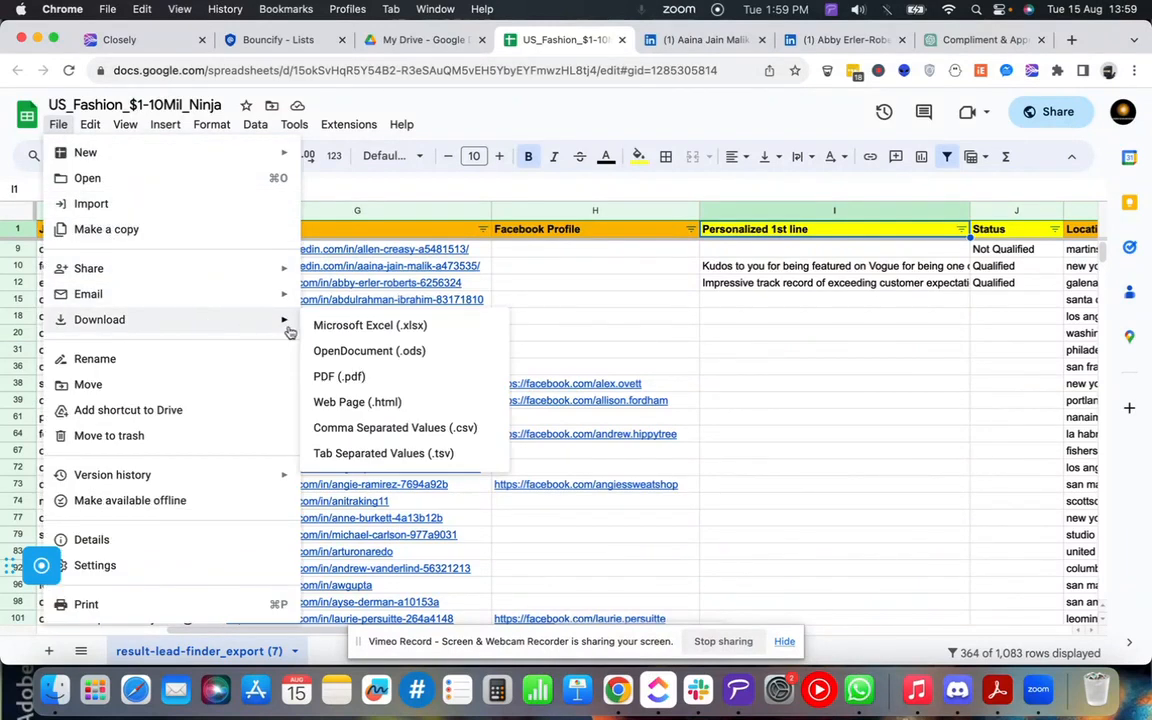
{"action": "left_click", "coordinate": [386, 428]}
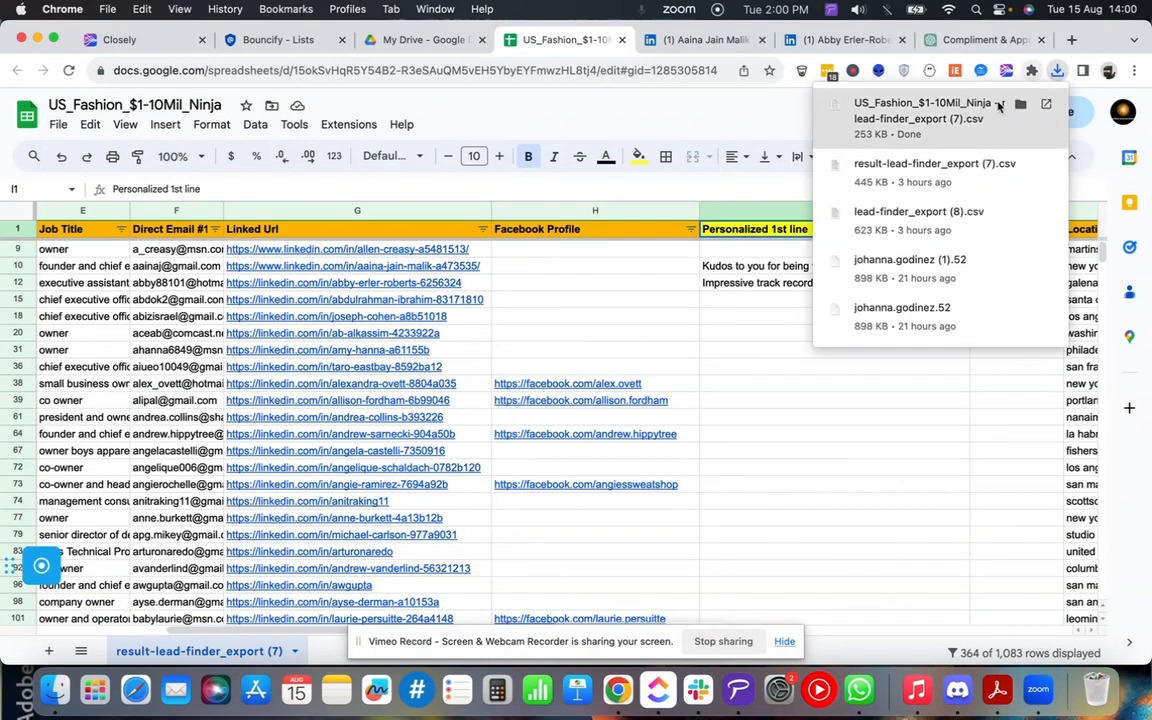
- Open the instantly.ai website in a new browser tab
{"action": "left_click", "coordinate": [1071, 42]}
{"action": "type", "text": "insta"}
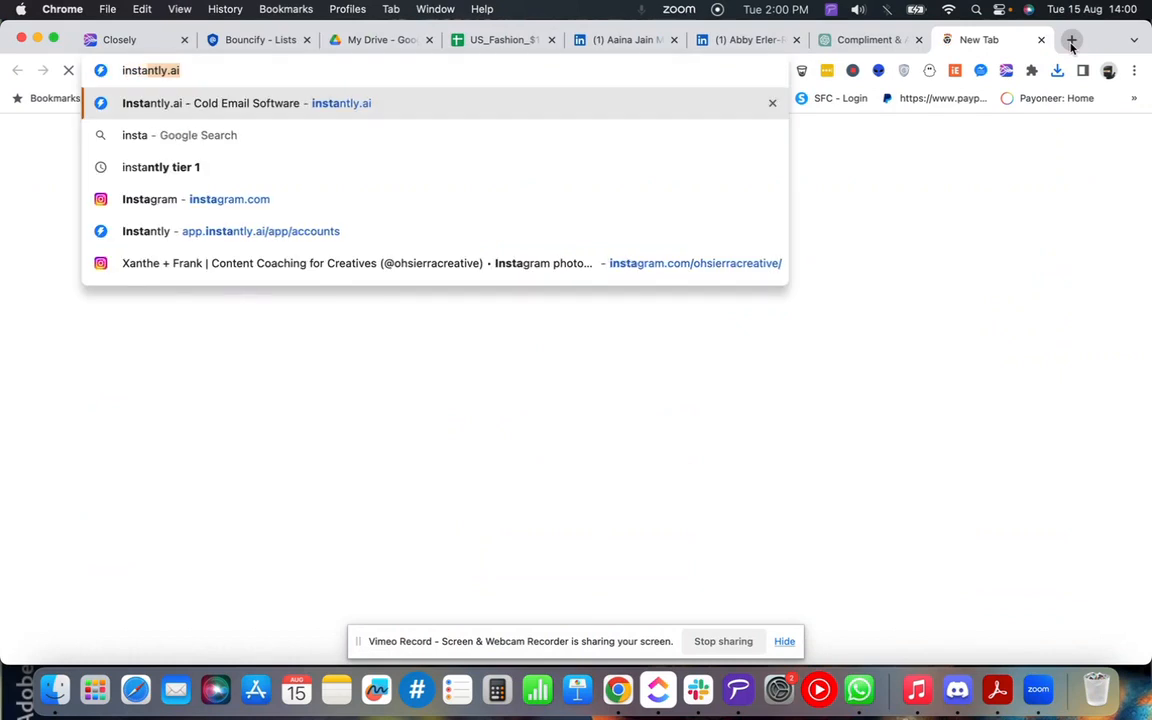
{"action": "key", "text": "Return"}
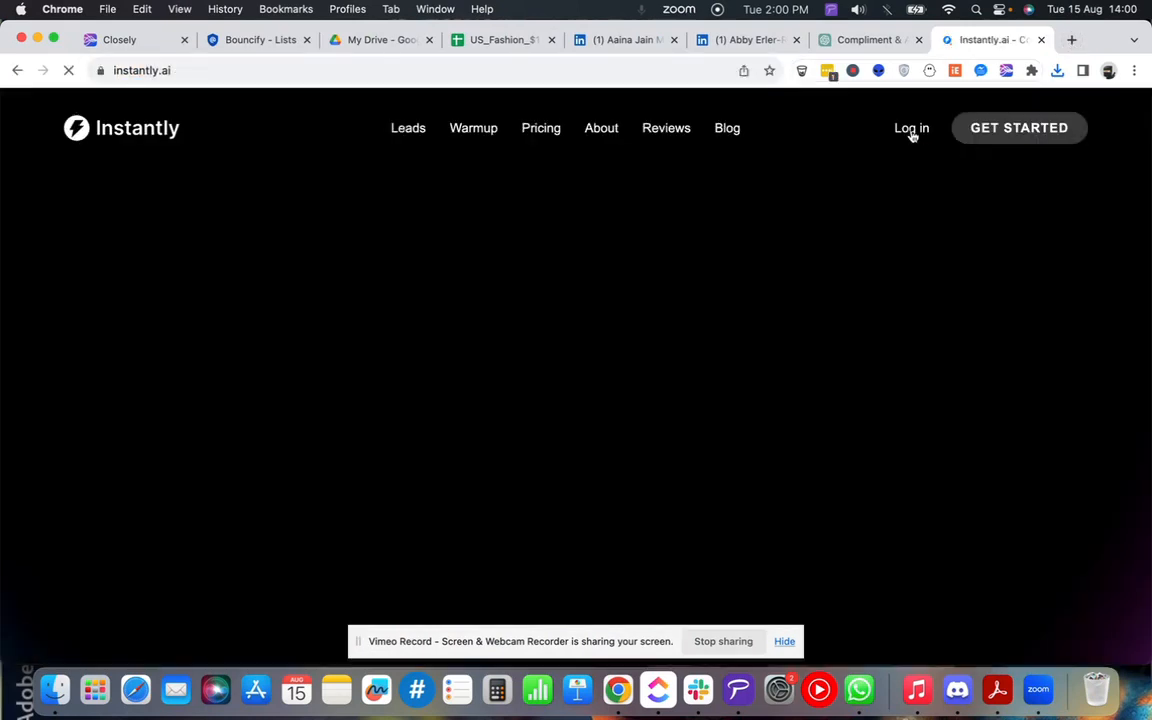
- Open the Instantly login, and select the whole Personalized 1st line column in the US_Fashion_$1-10Mil_Ninja sheet
{"action": "left_click", "coordinate": [873, 116]}
{"action": "left_click", "coordinate": [496, 46]}
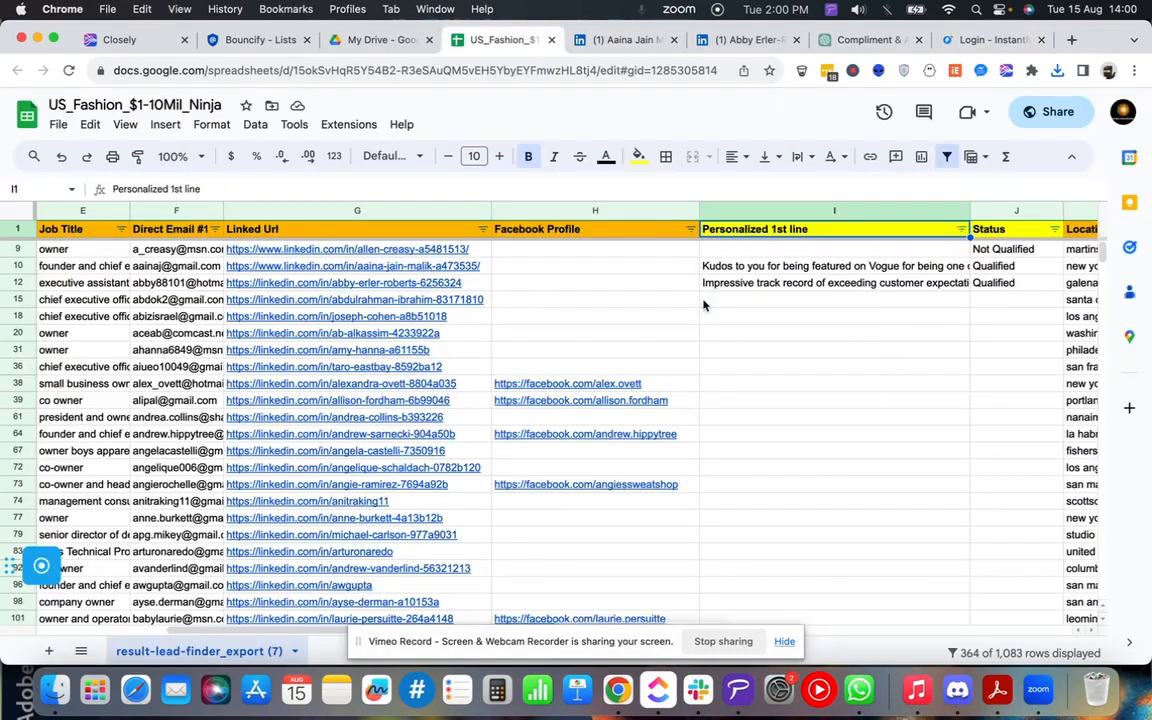
{"action": "left_click", "coordinate": [873, 209]}
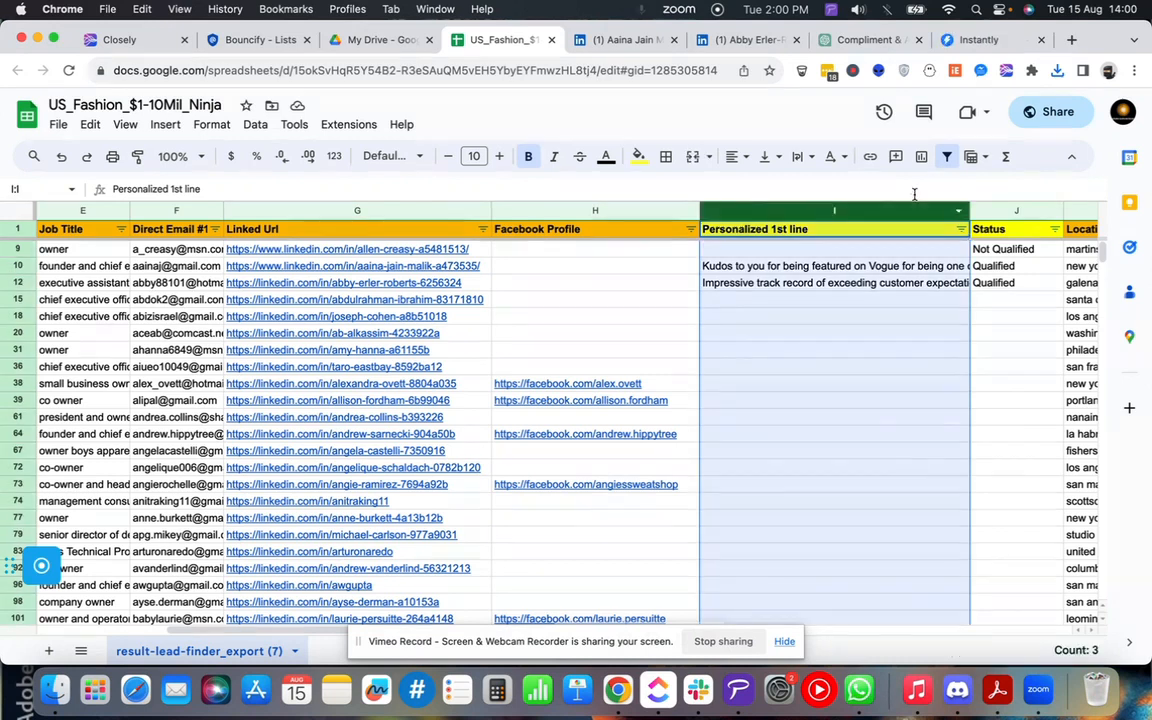
- Return to Instantly and create a new campaign named Ninja_US_Fashion_CEOs_$1-10Bil
{"action": "left_click", "coordinate": [982, 38]}
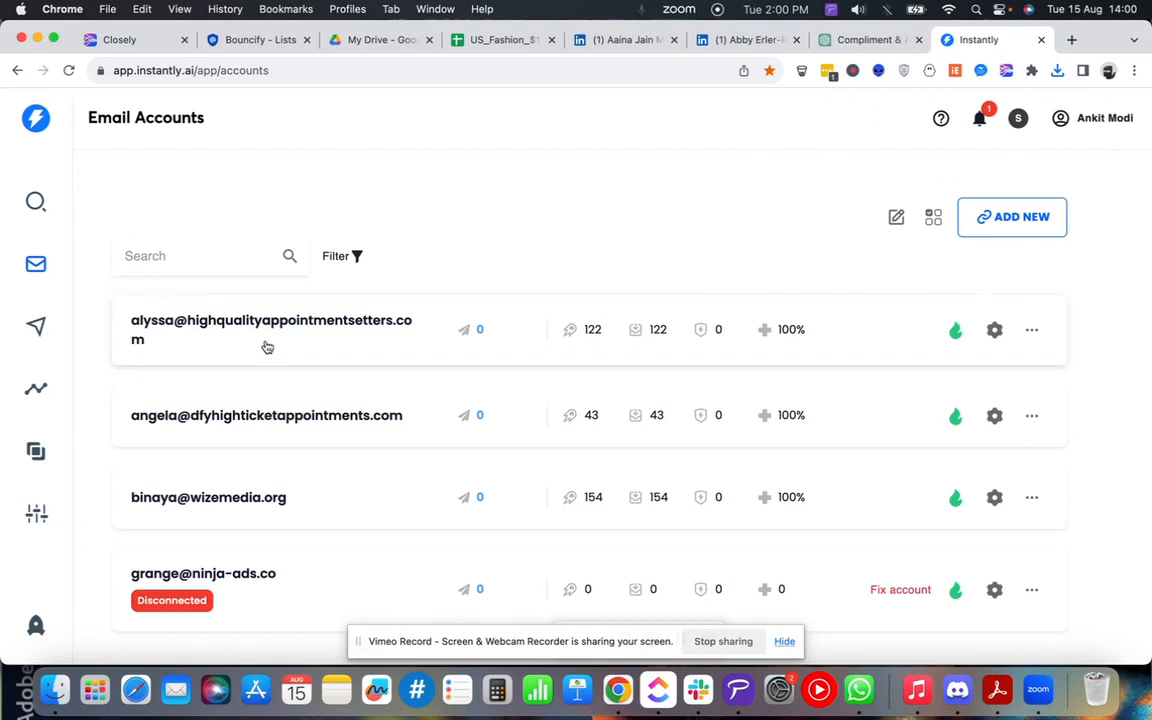
{"action": "left_click", "coordinate": [36, 326]}
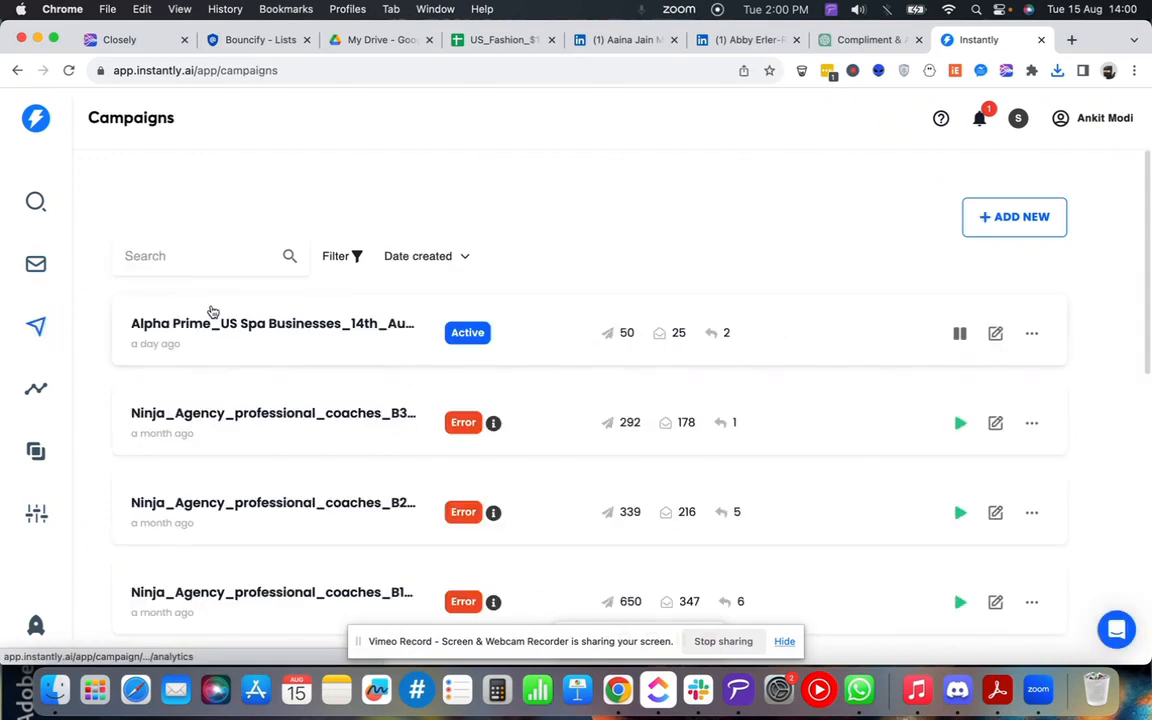
{"action": "left_click", "coordinate": [1012, 226]}
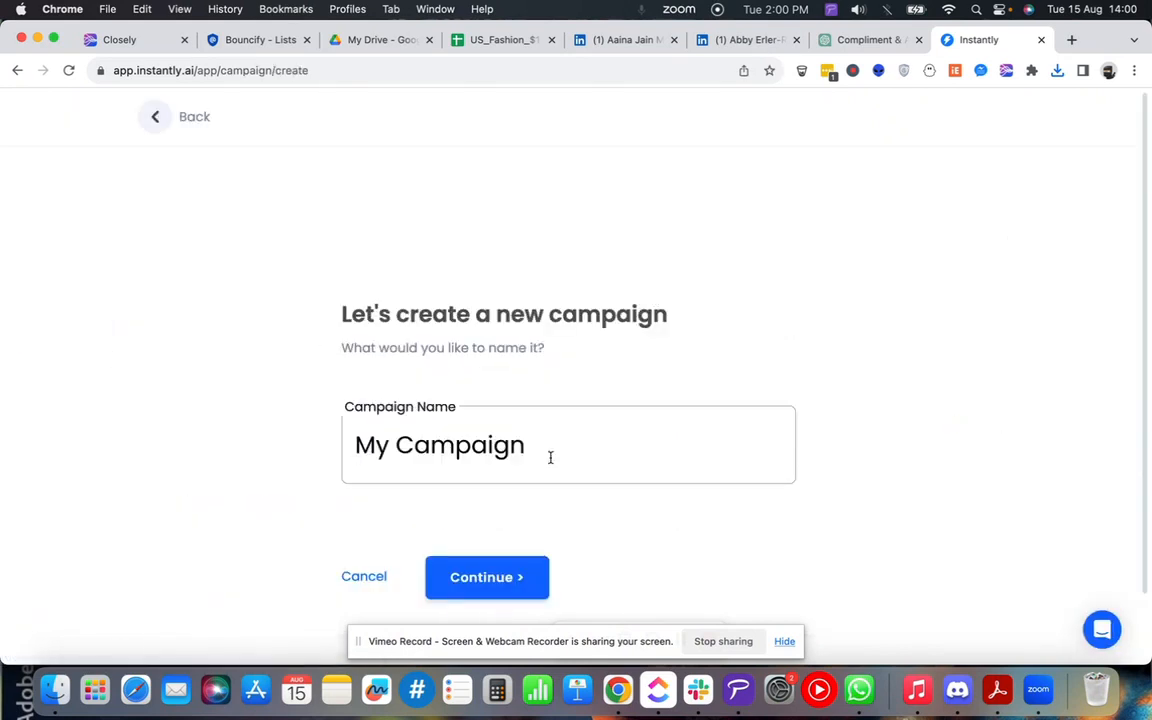
{"action": "key", "text": "super+a"}
{"action": "type", "text": "Ninj"}
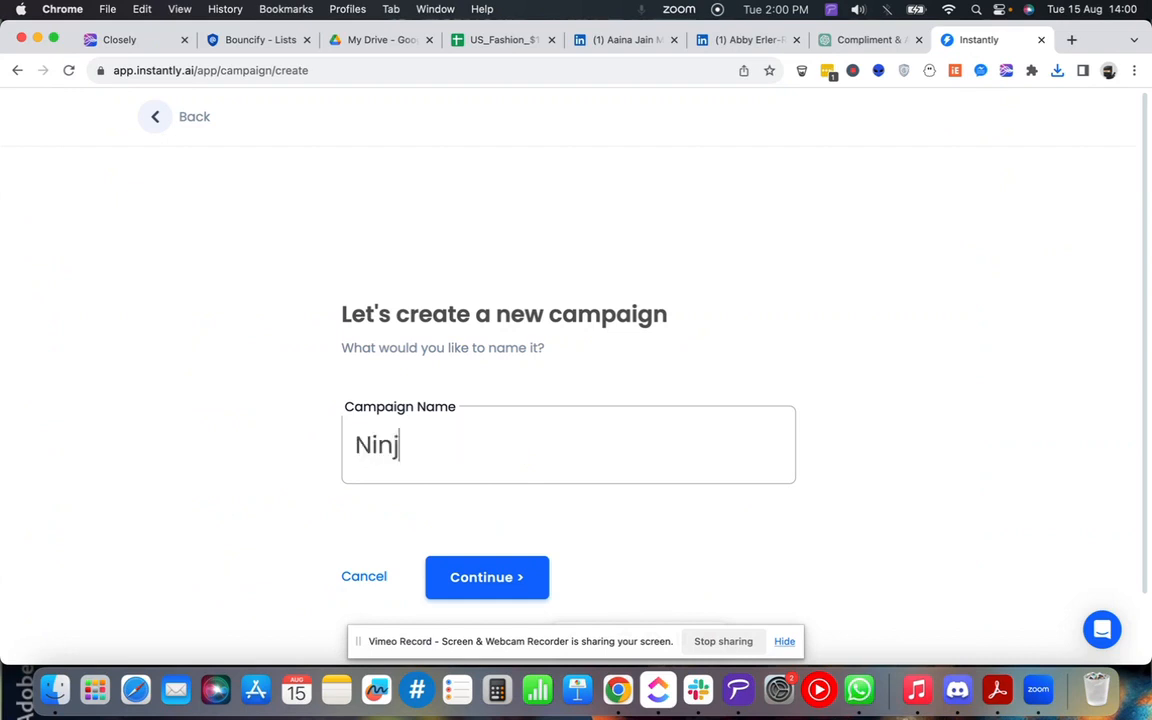
{"action": "type", "text": "a _US_A"}
{"action": "key", "text": "BackSpace"}
{"action": "type", "text": "Fashi"}
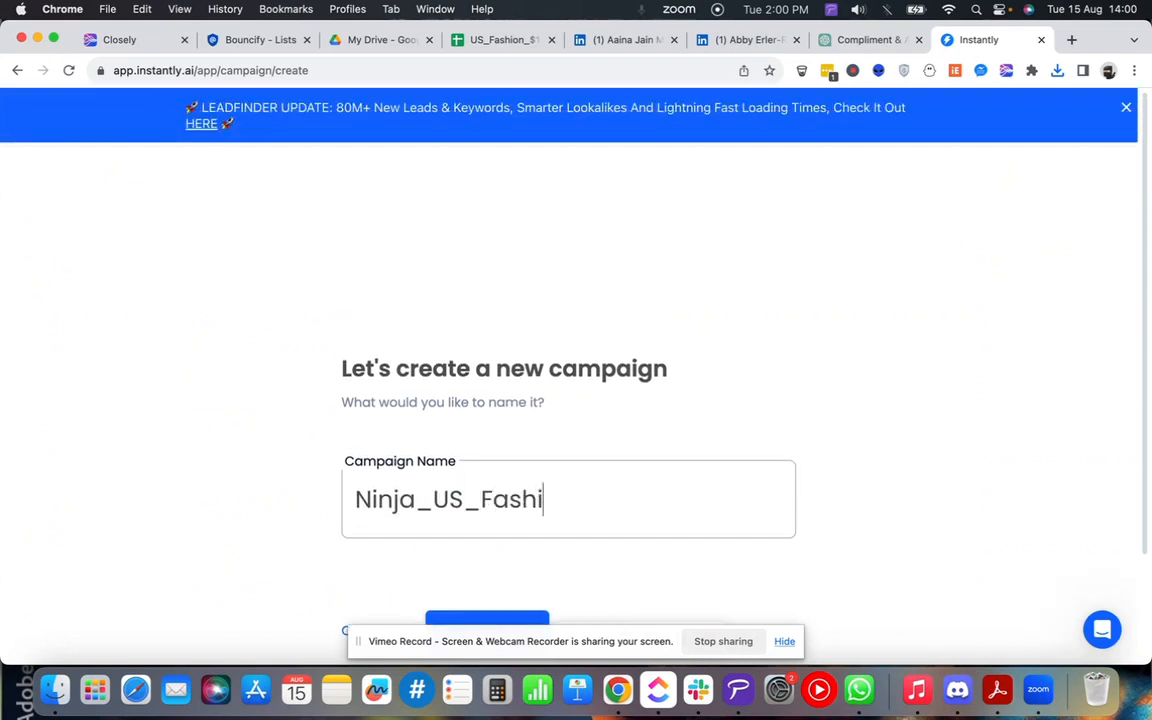
{"action": "type", "text": "on_CEOs_$10-10Bil"}
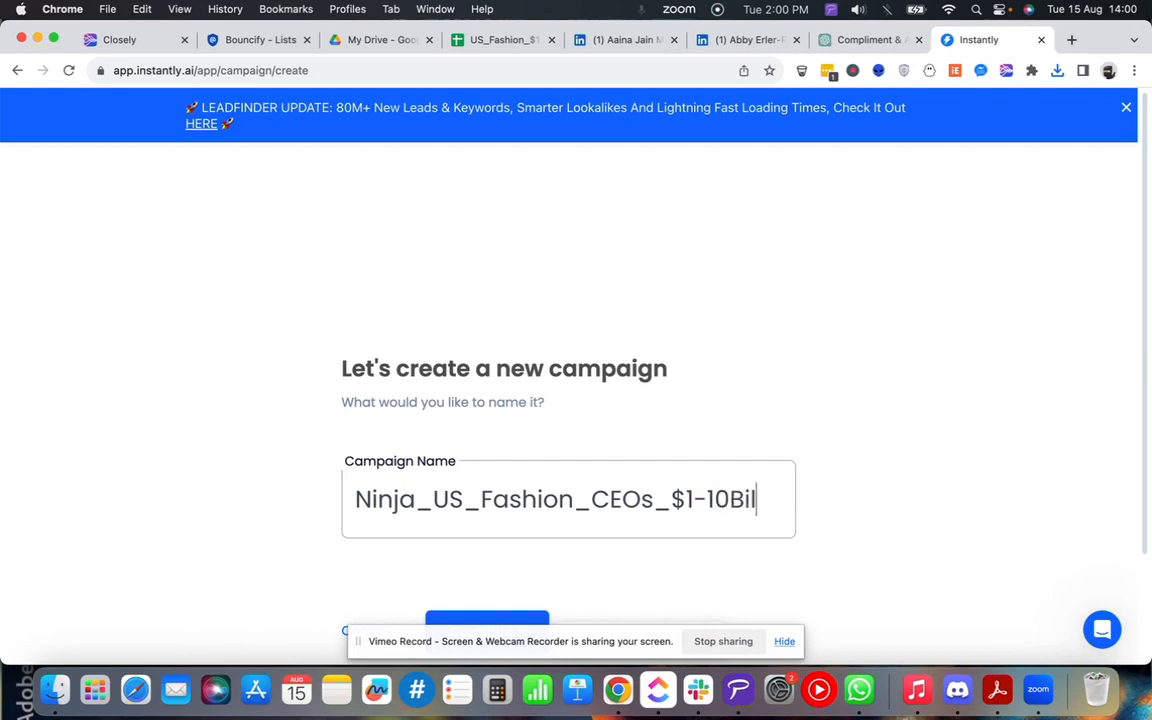
{"action": "scroll", "coordinate": [496, 450], "scroll_direction": "down", "scroll_amount": 3}
{"action": "left_click", "coordinate": [488, 513]}
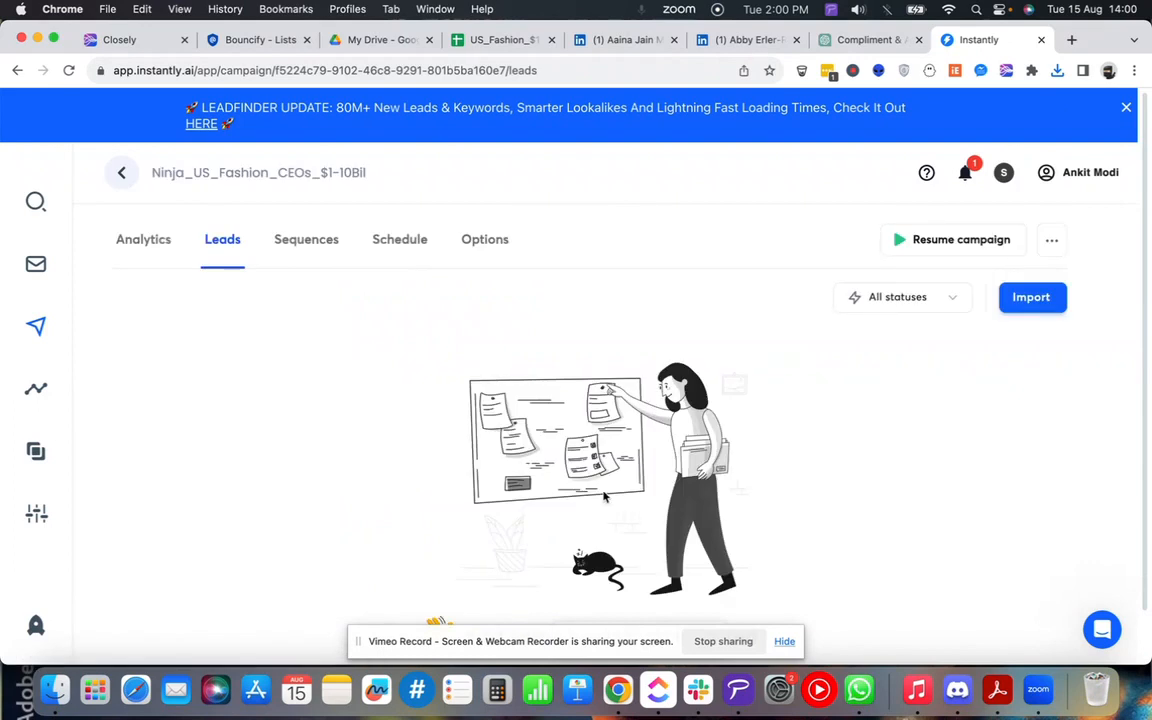
- Import leads into the campaign from the CSV file US_Fashion_$1-10Mil_Ninja - result-lead-finder_export (7).csv
{"action": "left_click", "coordinate": [1045, 308]}
{"action": "left_click", "coordinate": [510, 270]}
{"action": "left_click", "coordinate": [633, 407]}
{"action": "left_click", "coordinate": [550, 388]}
{"action": "left_click_drag", "start_coordinate": [665, 306], "coordinate": [822, 412]}
{"action": "left_click_drag", "start_coordinate": [795, 492], "coordinate": [563, 345]}
- Check the import types assigned to the CSV columns from Full Name through Direct Email #1 and Linked Url
{"action": "scroll", "coordinate": [629, 429], "scroll_direction": "down", "scroll_amount": 3}
{"action": "scroll", "coordinate": [629, 429], "scroll_direction": "down", "scroll_amount": 2}
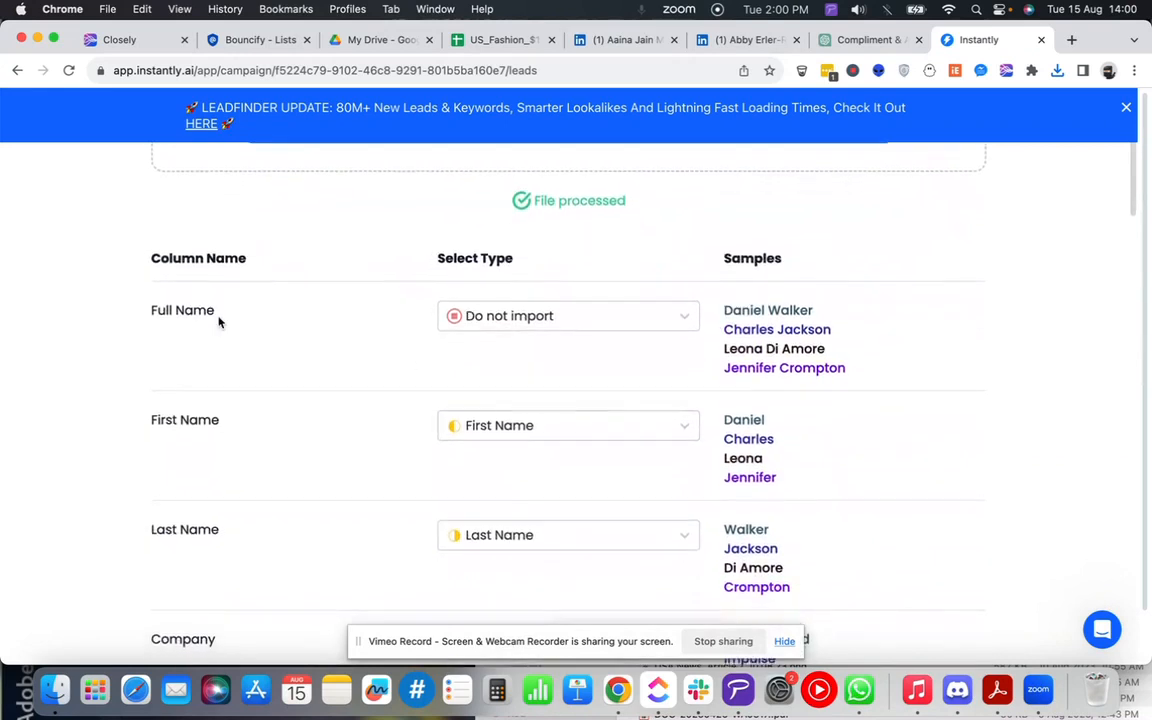
{"action": "scroll", "coordinate": [581, 332], "scroll_direction": "down", "scroll_amount": 2}
{"action": "scroll", "coordinate": [575, 356], "scroll_direction": "down", "scroll_amount": 1}
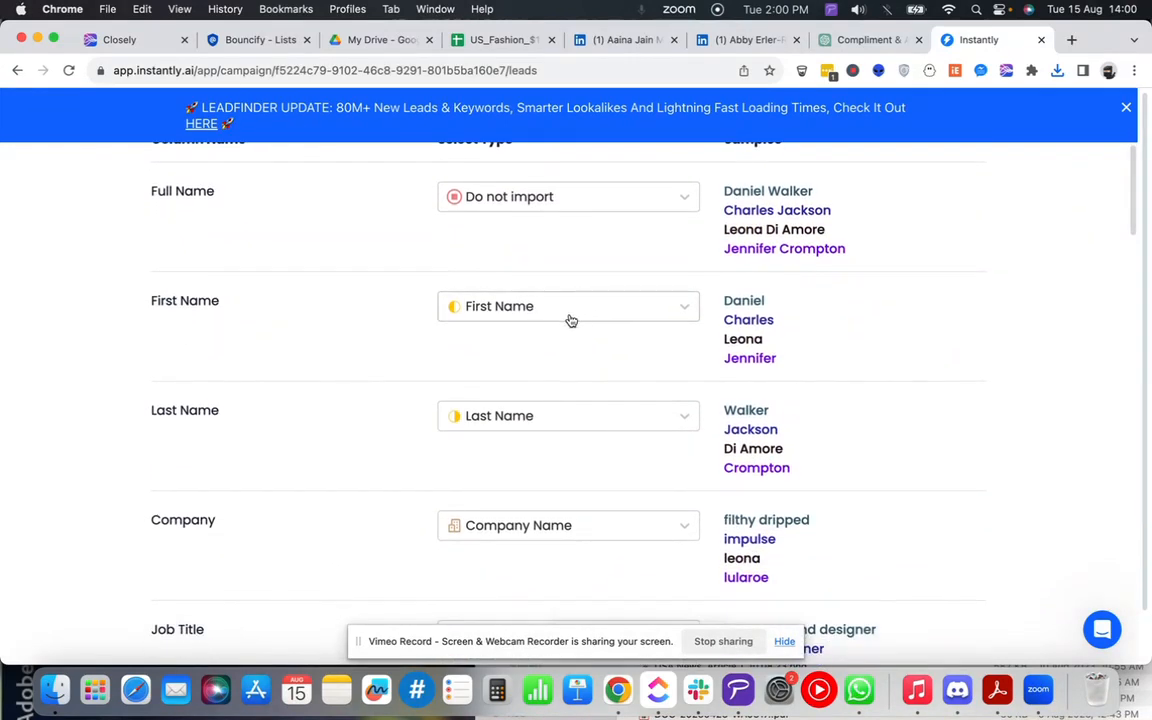
{"action": "scroll", "coordinate": [553, 247], "scroll_direction": "down", "scroll_amount": 1}
{"action": "scroll", "coordinate": [581, 323], "scroll_direction": "down", "scroll_amount": 2}
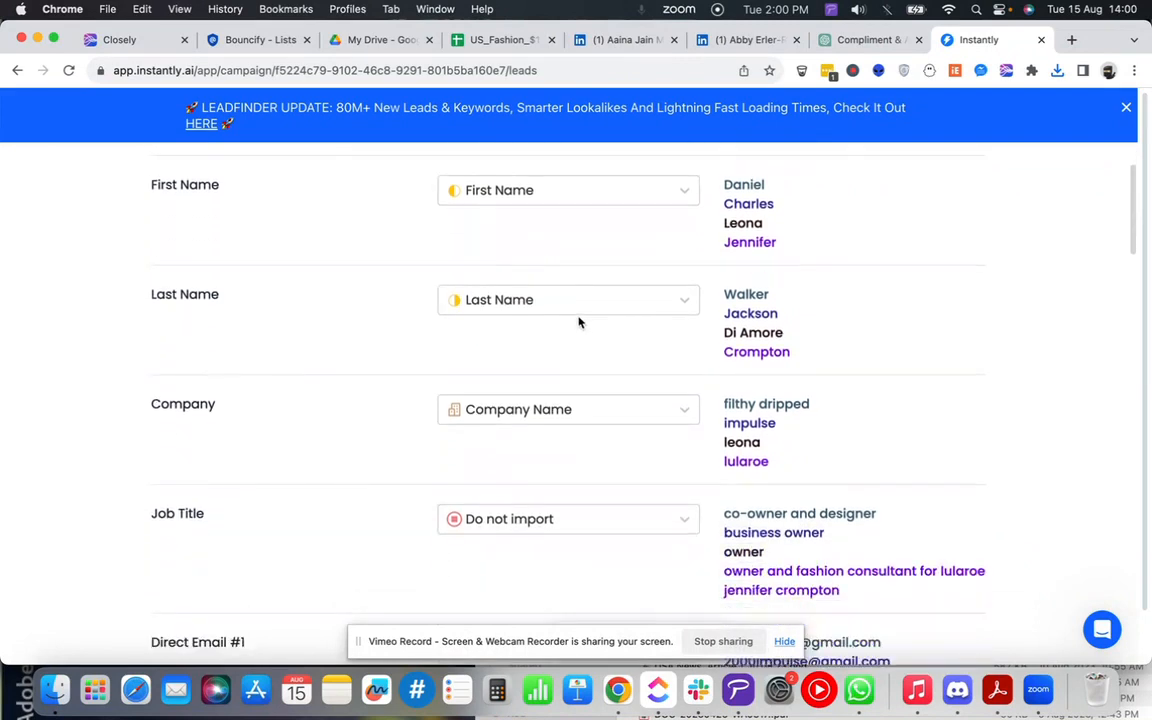
{"action": "scroll", "coordinate": [566, 321], "scroll_direction": "down", "scroll_amount": 2}
{"action": "scroll", "coordinate": [585, 330], "scroll_direction": "down", "scroll_amount": 3}
{"action": "scroll", "coordinate": [598, 352], "scroll_direction": "down", "scroll_amount": 3}
{"action": "scroll", "coordinate": [609, 360], "scroll_direction": "down", "scroll_amount": 1}
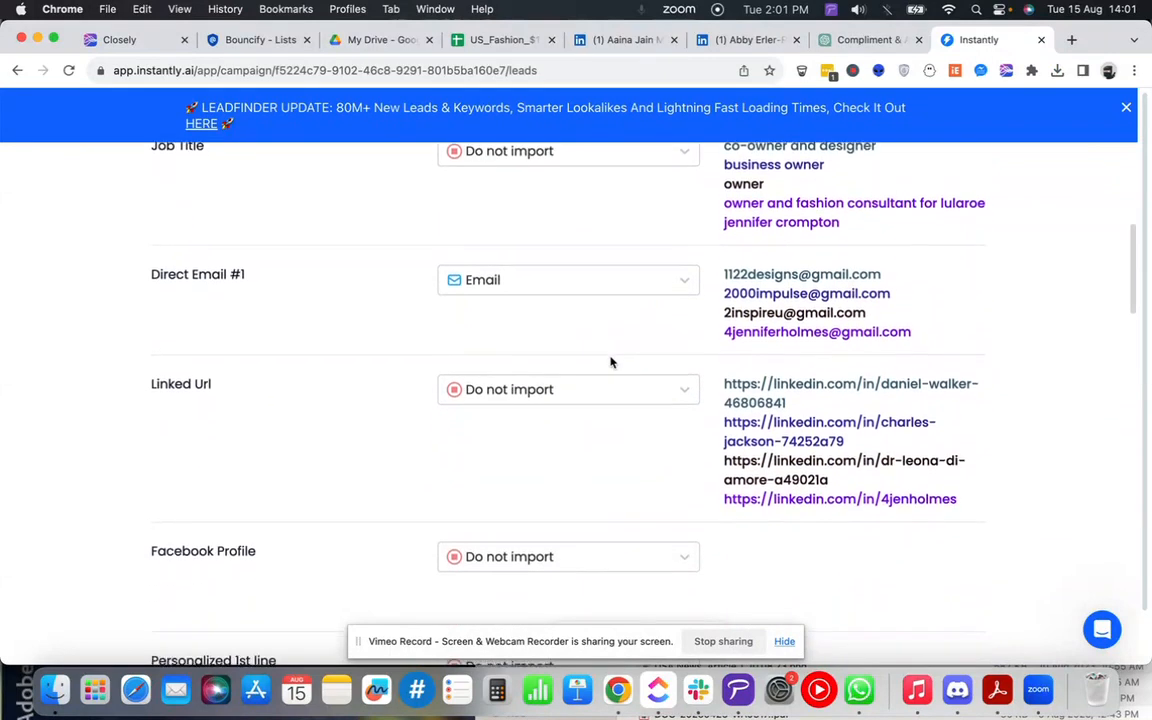
- Map the Personalized 1st line column to the Personalization type
{"action": "scroll", "coordinate": [610, 365], "scroll_direction": "down", "scroll_amount": 5}
{"action": "scroll", "coordinate": [605, 393], "scroll_direction": "down", "scroll_amount": 6}
{"action": "scroll", "coordinate": [566, 321], "scroll_direction": "up", "scroll_amount": 2}
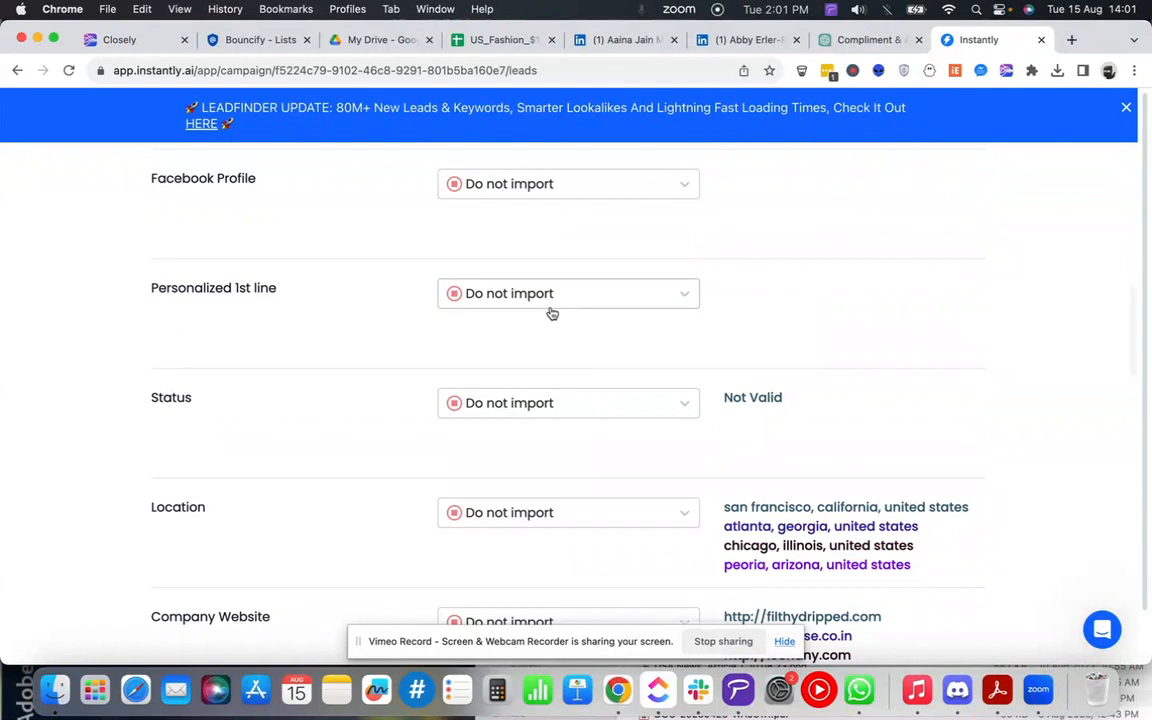
{"action": "left_click", "coordinate": [462, 300]}
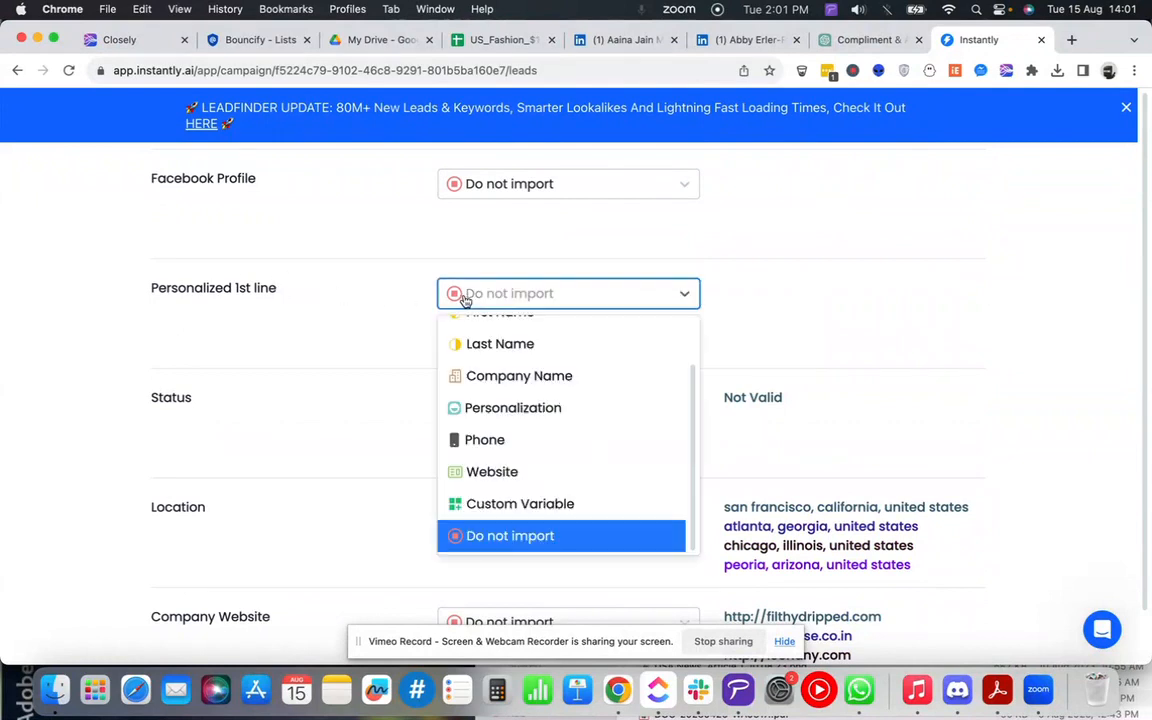
{"action": "left_click", "coordinate": [525, 411]}
- Map the Location column to the Custom Variable type
{"action": "scroll", "coordinate": [527, 373], "scroll_direction": "down", "scroll_amount": 3}
{"action": "scroll", "coordinate": [527, 372], "scroll_direction": "down", "scroll_amount": 2}
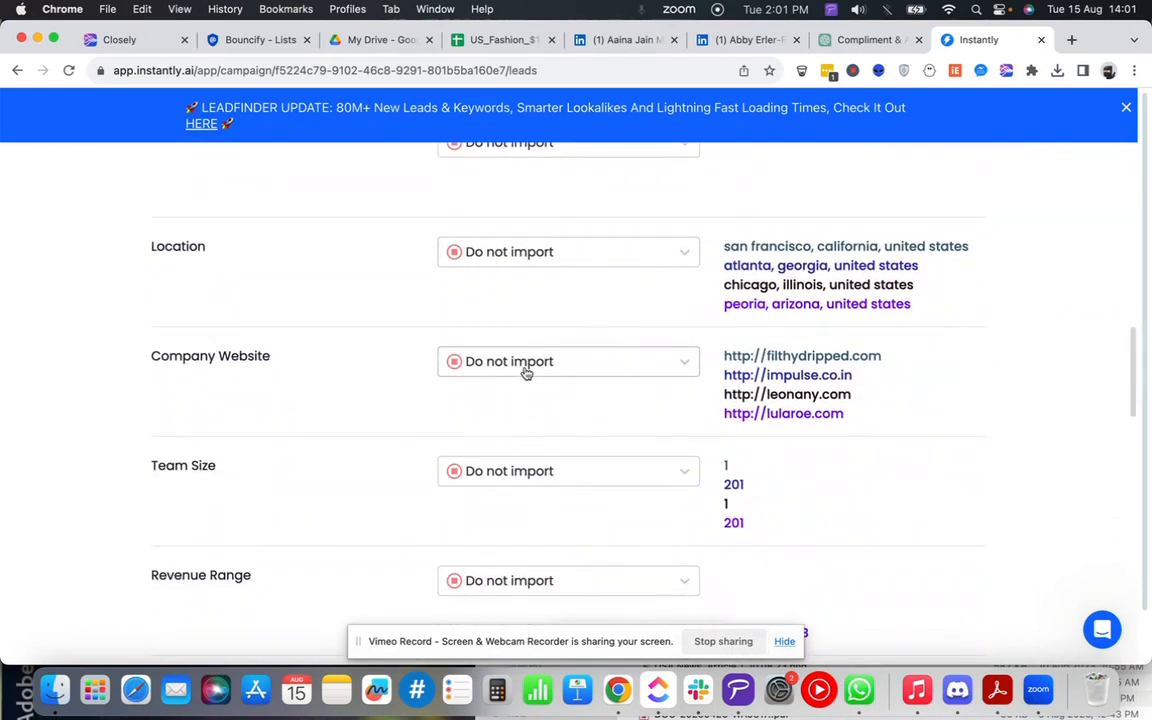
{"action": "left_click", "coordinate": [560, 262]}
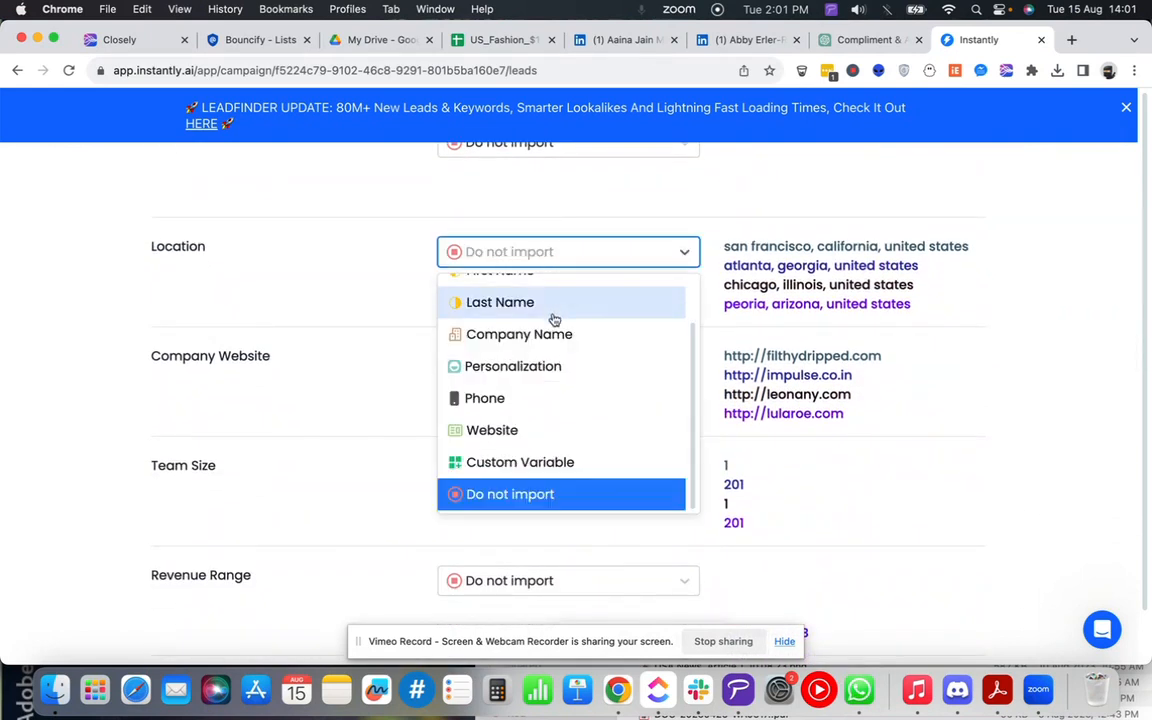
{"action": "scroll", "coordinate": [548, 363], "scroll_direction": "up", "scroll_amount": 2}
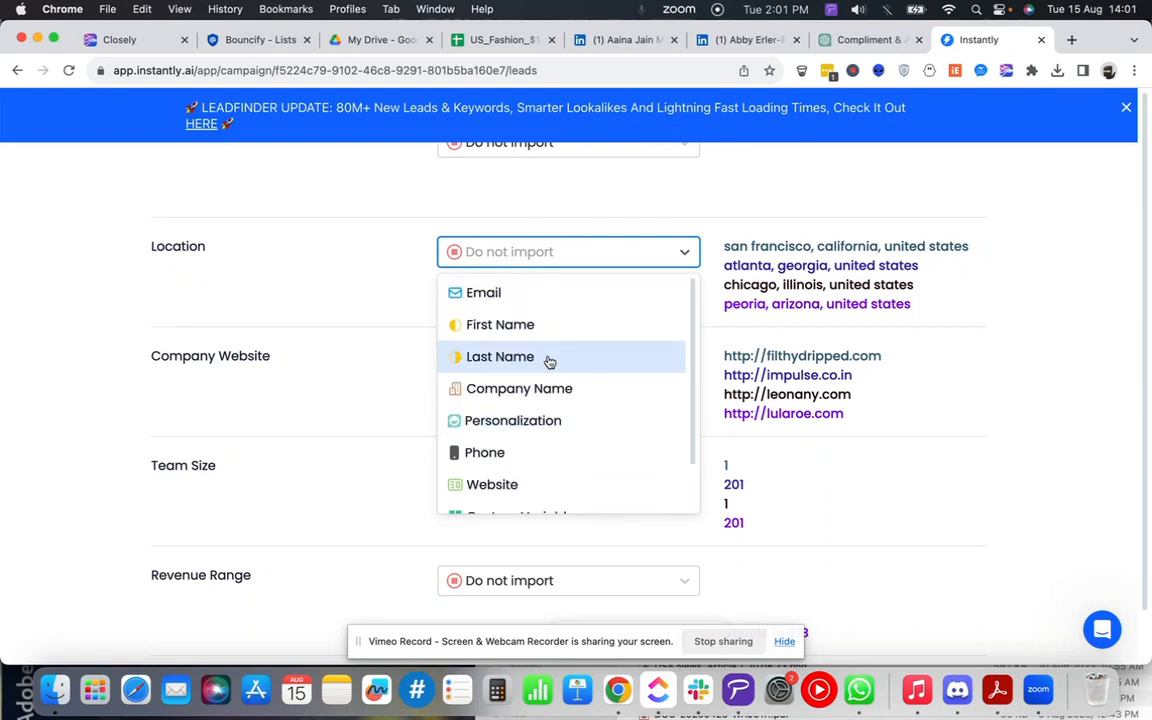
{"action": "scroll", "coordinate": [548, 363], "scroll_direction": "down", "scroll_amount": 2}
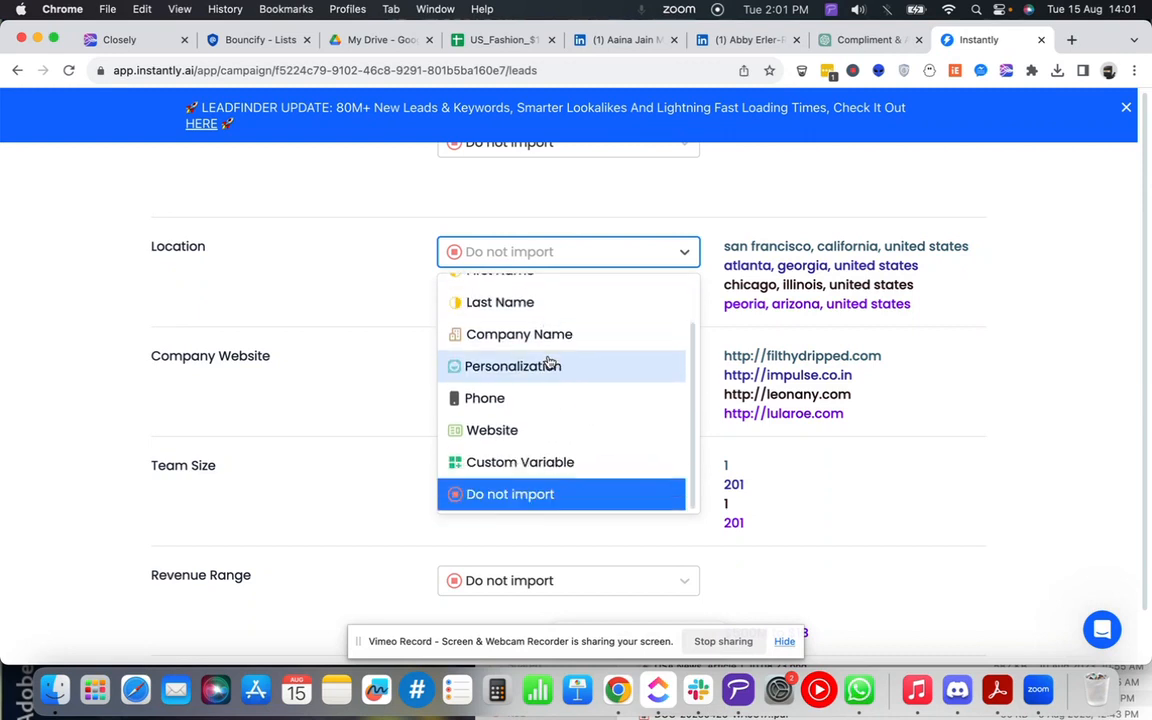
{"action": "left_click", "coordinate": [556, 465]}
- Review the remaining column mappings down to the duplicate check and upload option, and recheck the mappings from Full Name to Location
{"action": "scroll", "coordinate": [542, 345], "scroll_direction": "down", "scroll_amount": 5}
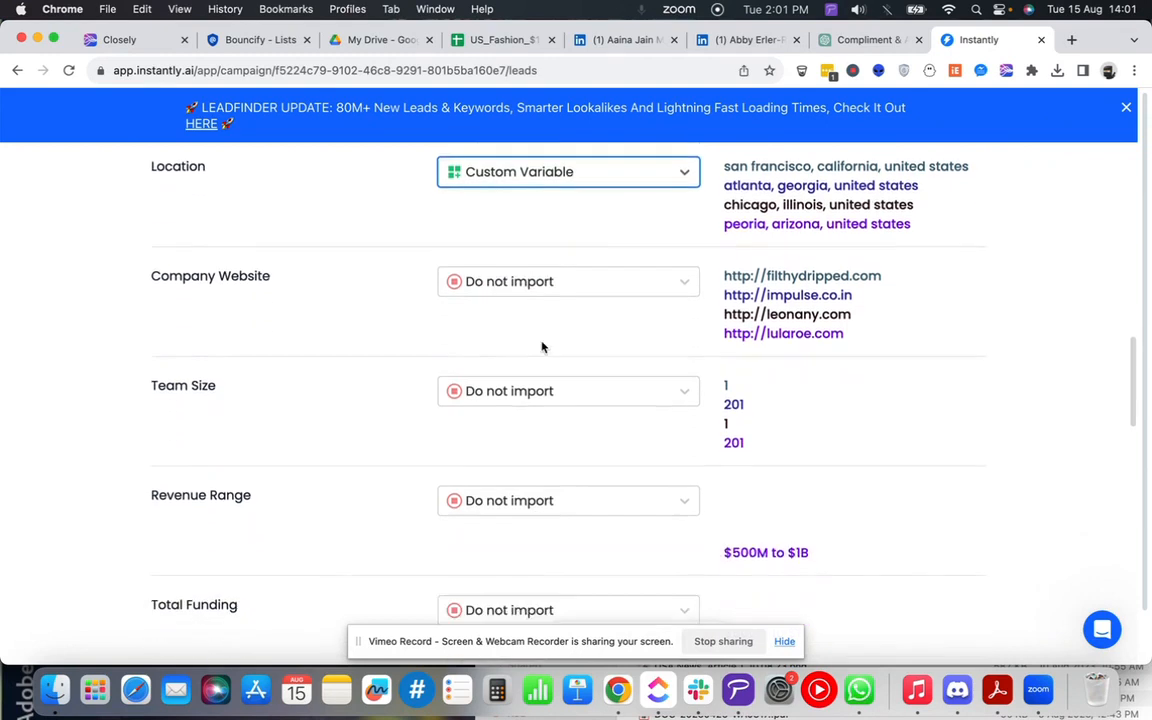
{"action": "scroll", "coordinate": [542, 346], "scroll_direction": "down", "scroll_amount": 20}
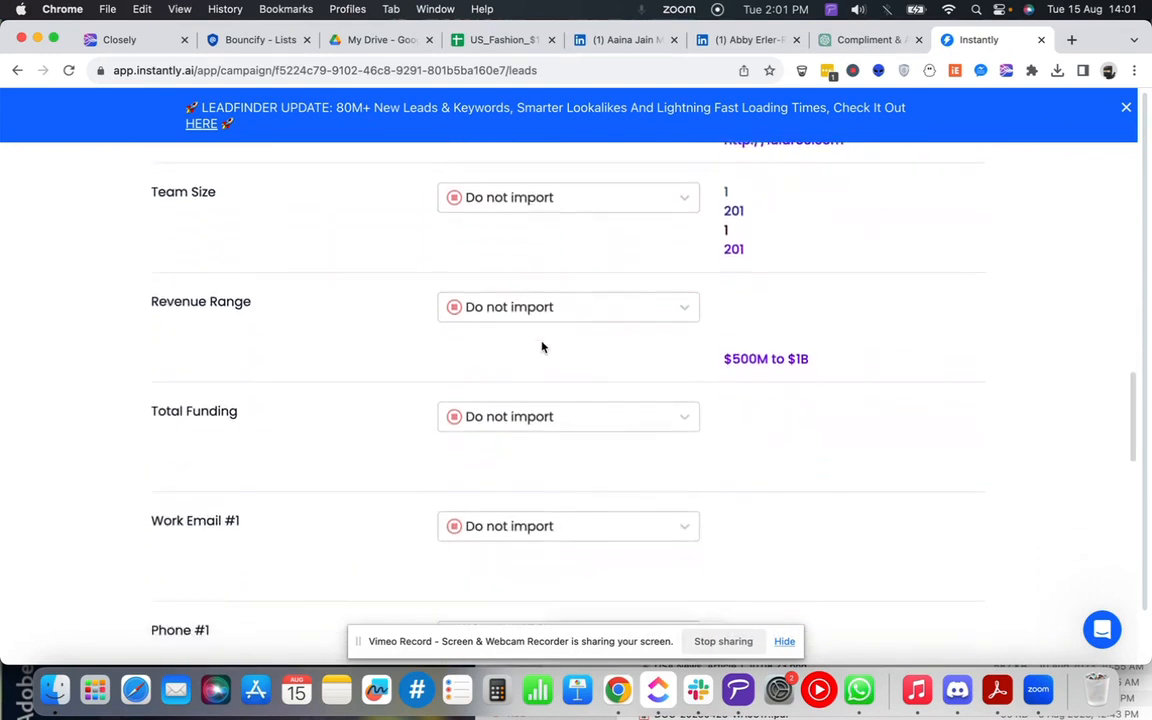
{"action": "scroll", "coordinate": [542, 346], "scroll_direction": "down", "scroll_amount": 10}
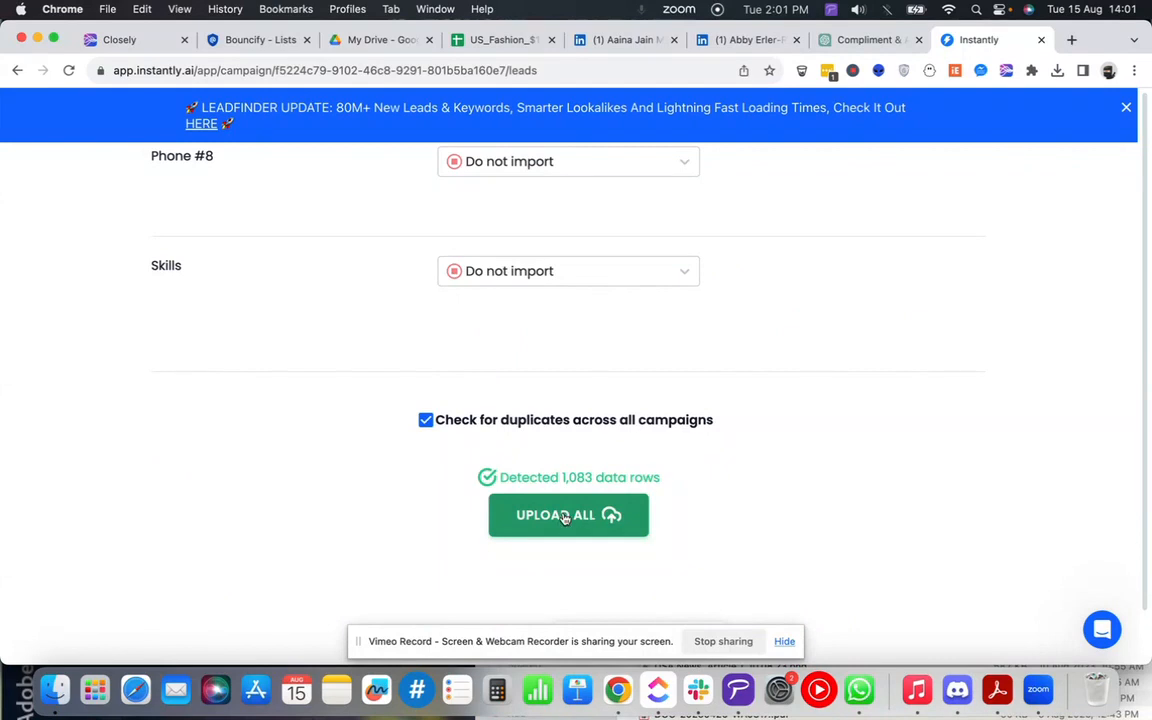
{"action": "scroll", "coordinate": [591, 386], "scroll_direction": "up", "scroll_amount": 20}
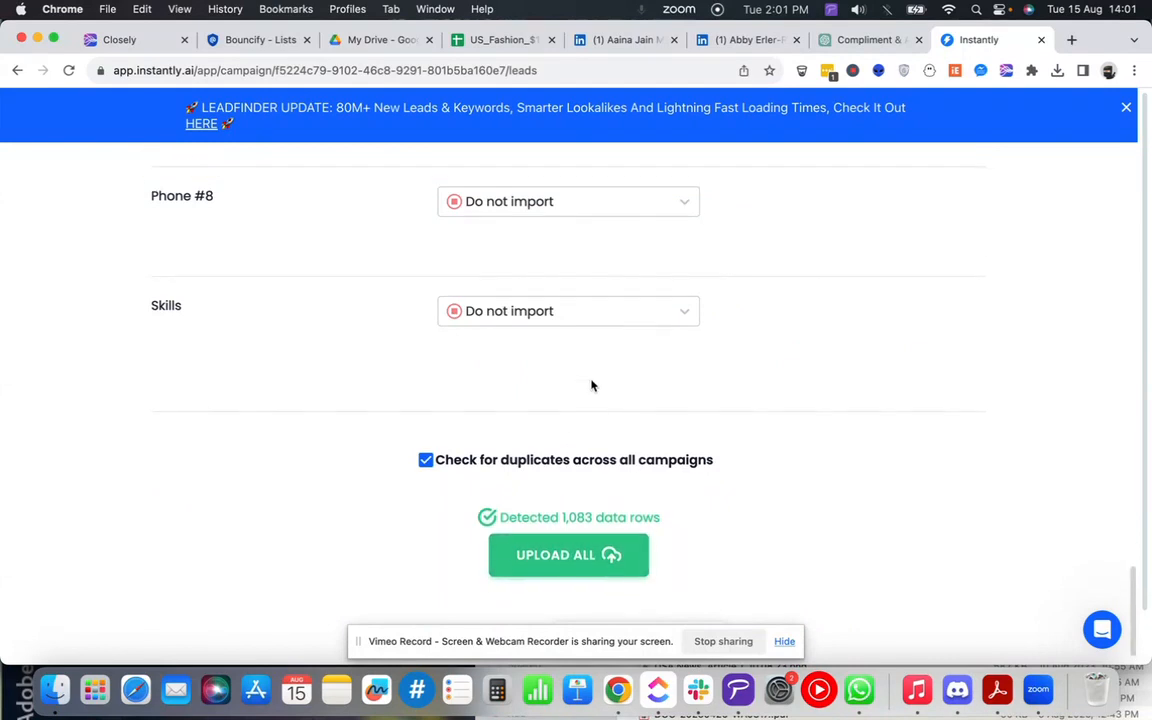
{"action": "scroll", "coordinate": [591, 386], "scroll_direction": "up", "scroll_amount": 5}
{"action": "scroll", "coordinate": [592, 386], "scroll_direction": "down", "scroll_amount": 5}
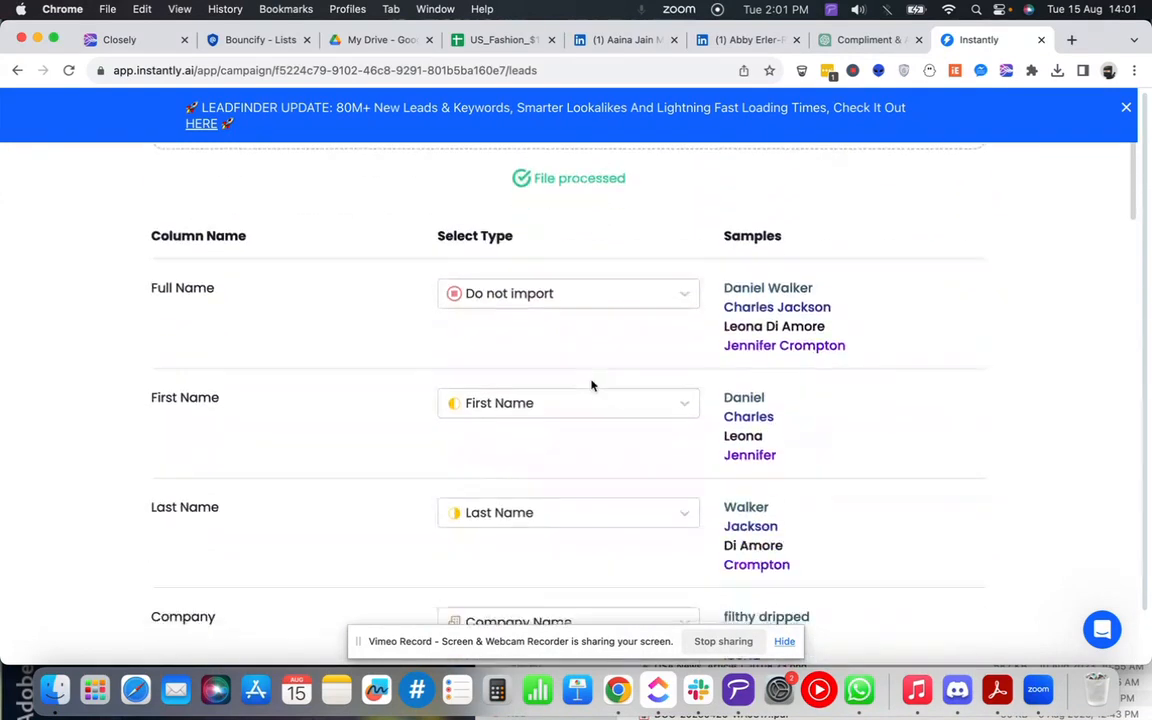
{"action": "scroll", "coordinate": [532, 425], "scroll_direction": "down", "scroll_amount": 5}
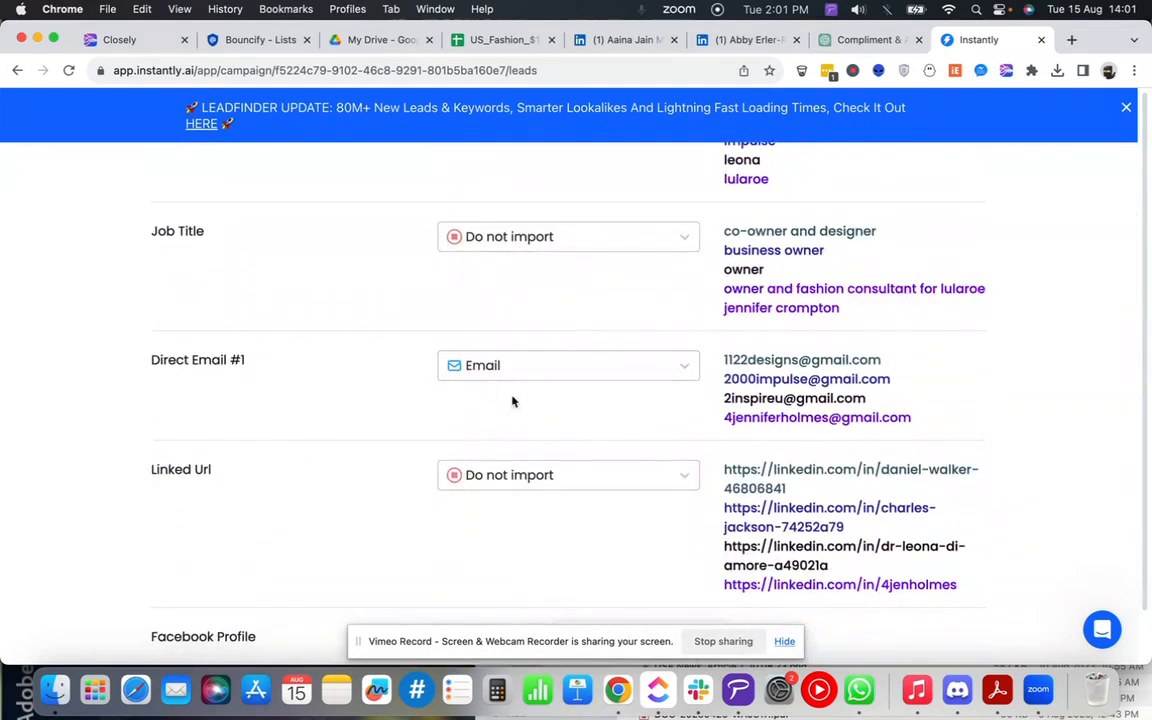
{"action": "scroll", "coordinate": [505, 410], "scroll_direction": "up", "scroll_amount": 5}
{"action": "scroll", "coordinate": [542, 355], "scroll_direction": "down", "scroll_amount": 5}
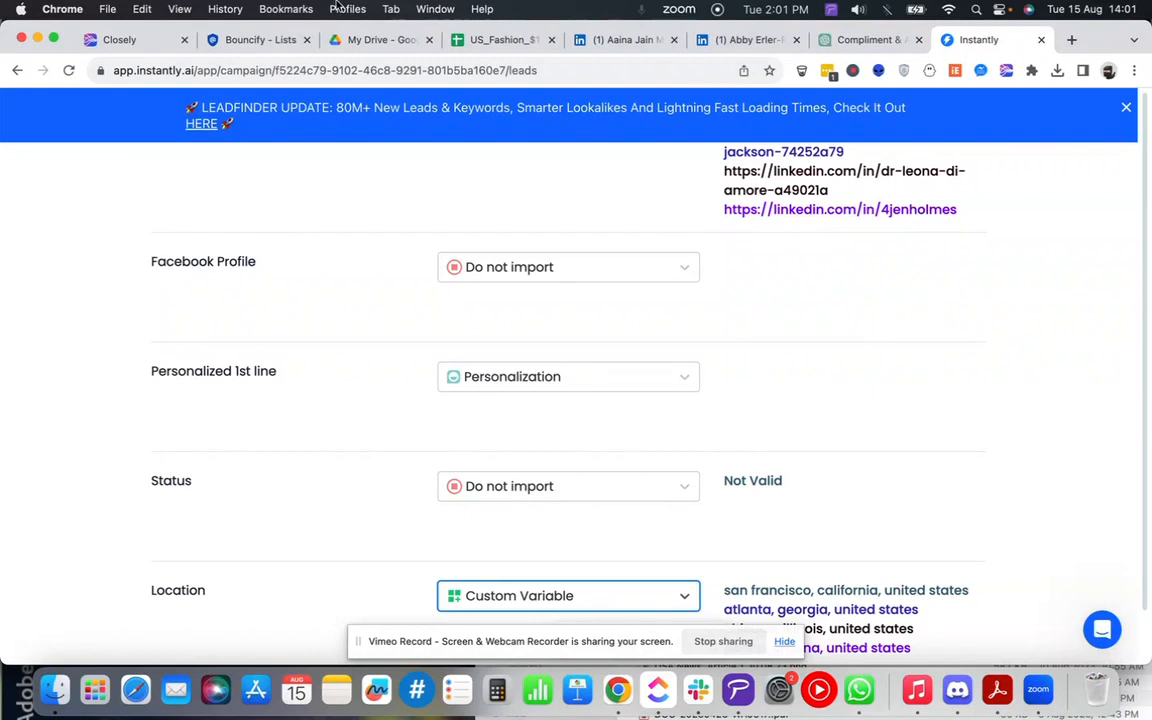
- Look at row 12's personalized first line in the lead sheet, and review the Instantly column mappings and uploaded CSV file again
{"action": "left_click", "coordinate": [495, 41]}
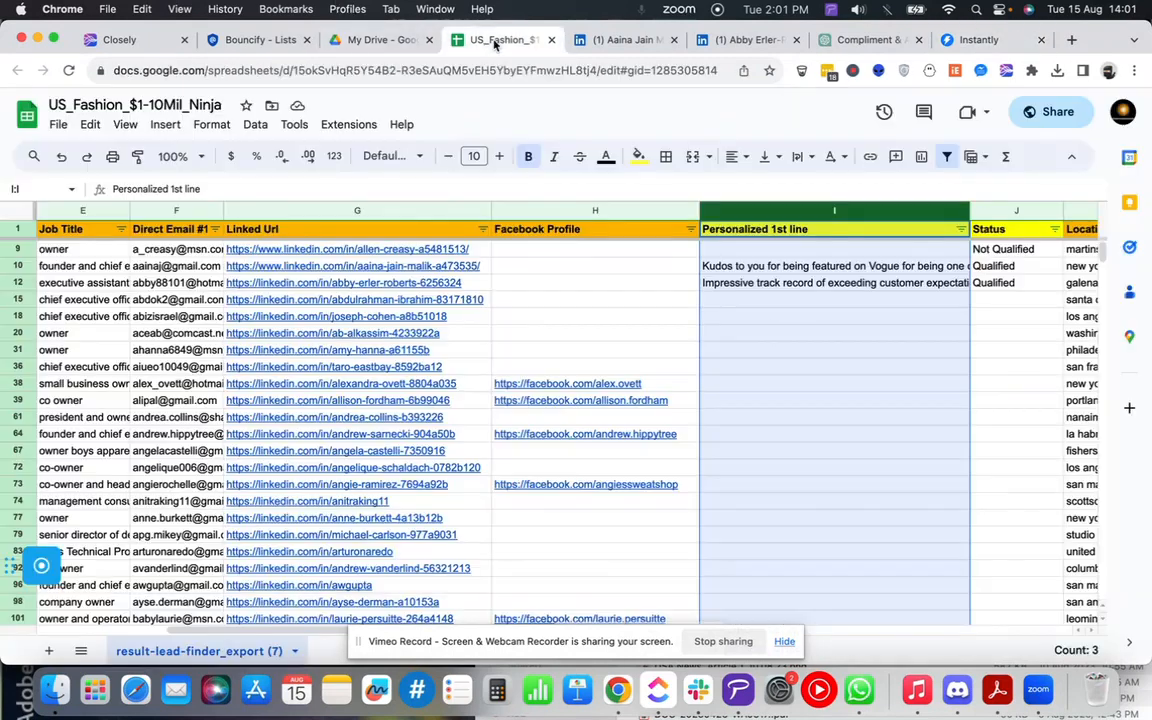
{"action": "left_click", "coordinate": [771, 285]}
{"action": "left_click", "coordinate": [955, 41]}
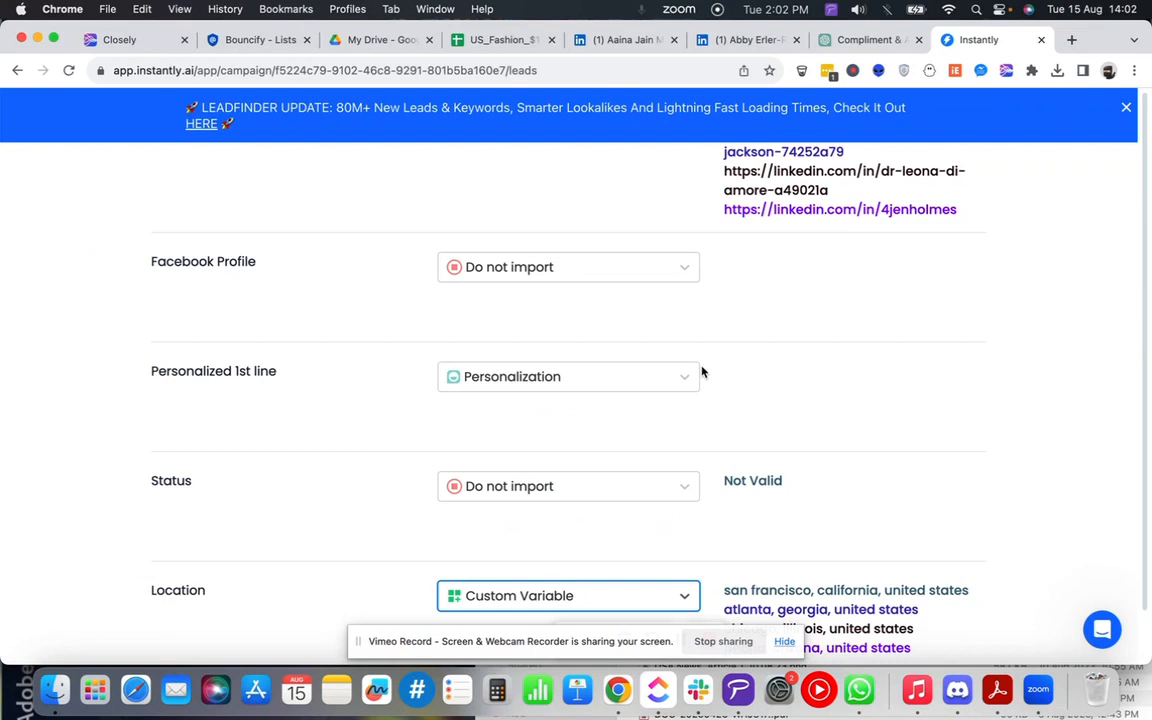
{"action": "scroll", "coordinate": [714, 412], "scroll_direction": "down", "scroll_amount": 3}
{"action": "scroll", "coordinate": [714, 412], "scroll_direction": "down", "scroll_amount": 3}
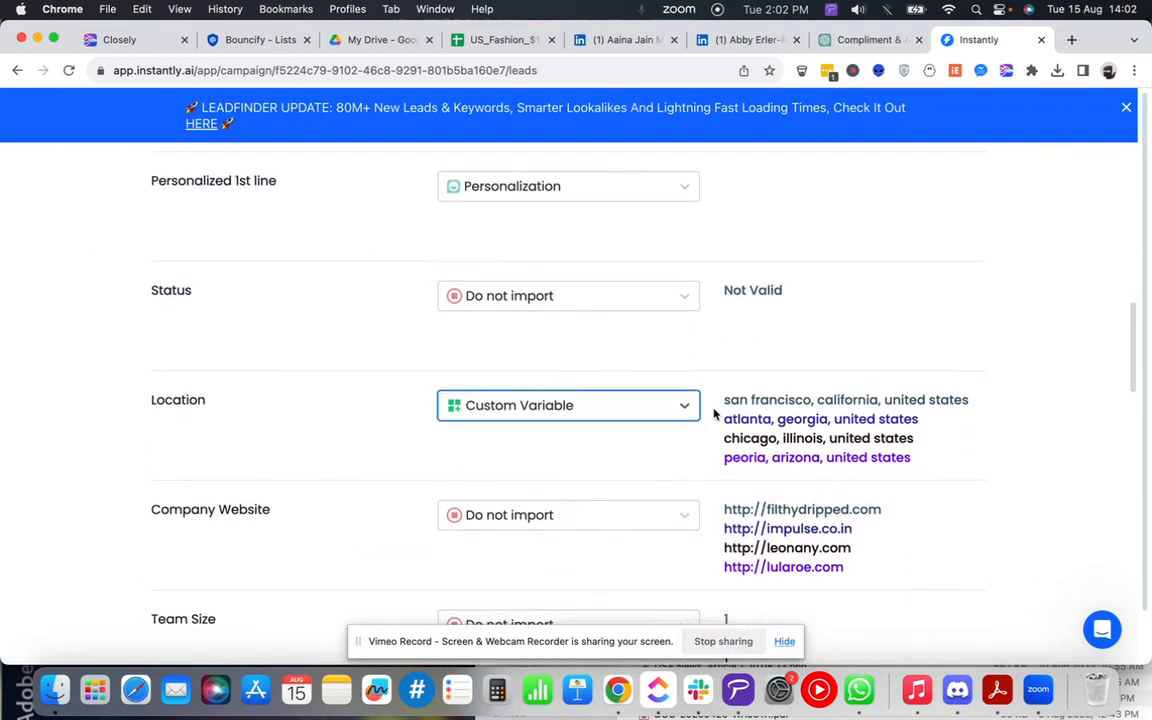
{"action": "scroll", "coordinate": [714, 412], "scroll_direction": "up", "scroll_amount": 10}
{"action": "scroll", "coordinate": [714, 413], "scroll_direction": "up", "scroll_amount": 5}
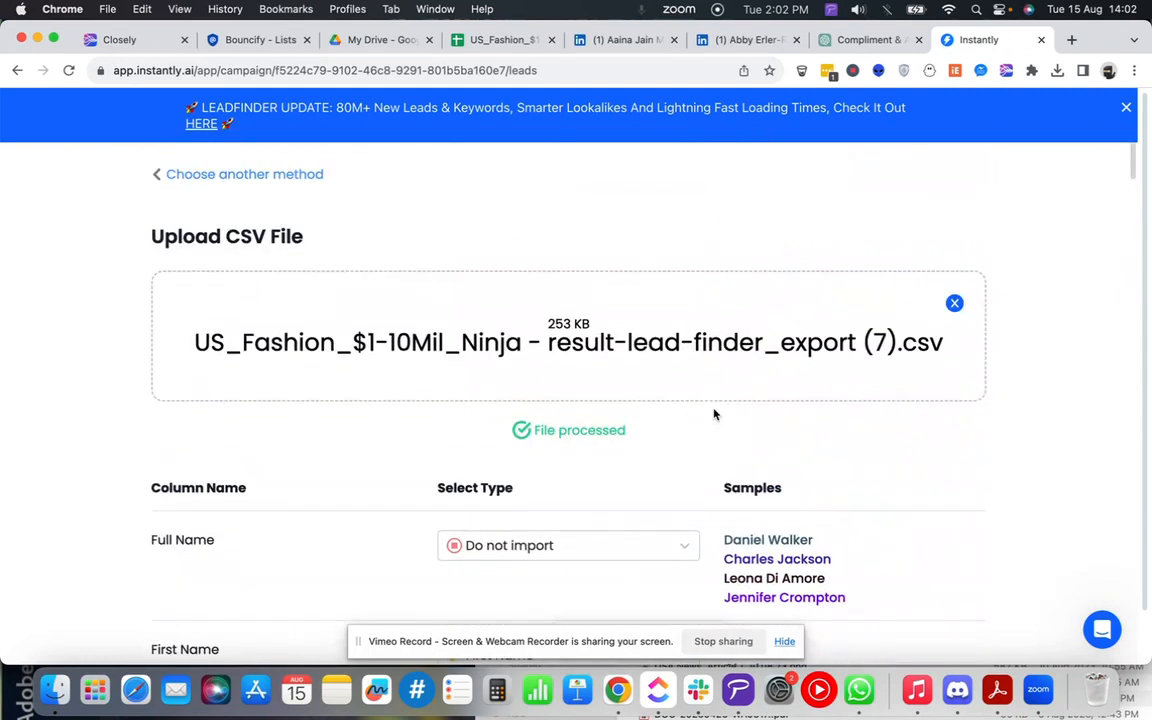
{"action": "scroll", "coordinate": [714, 440], "scroll_direction": "down", "scroll_amount": 1}
{"action": "scroll", "coordinate": [714, 440], "scroll_direction": "up", "scroll_amount": 1}
- Return to the lead sheet and look over the empty Personalized 1st line cells, including rows 72 and 15
{"action": "left_click", "coordinate": [497, 40]}
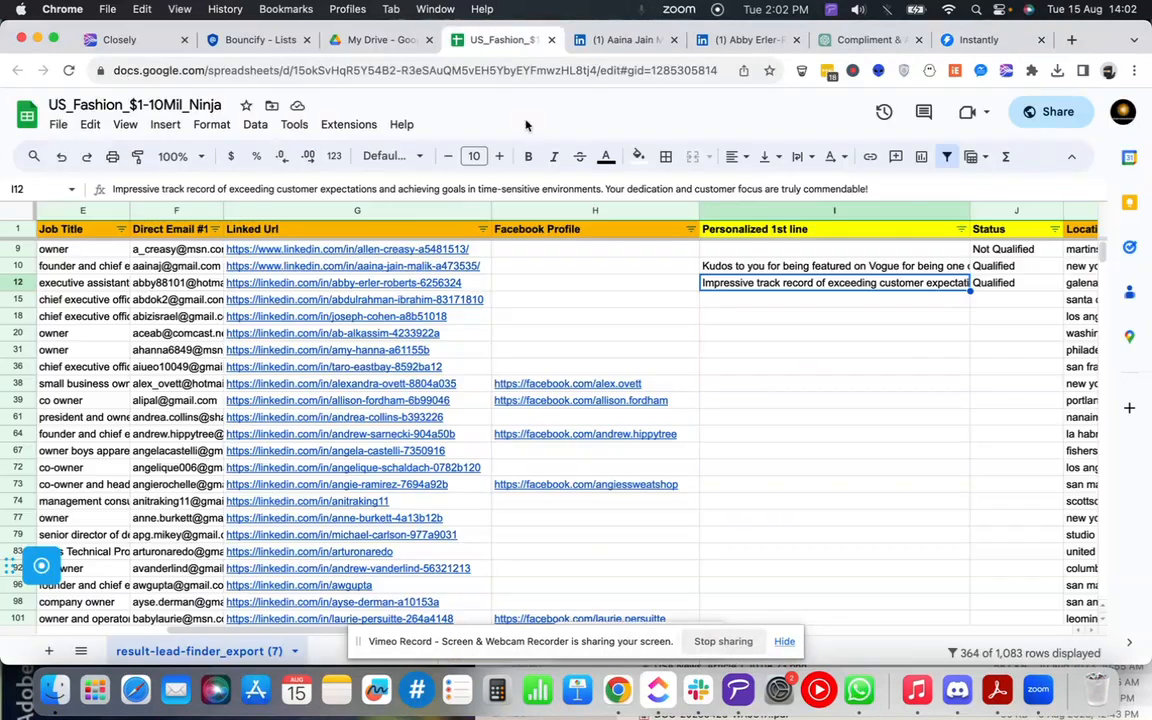
{"action": "left_click", "coordinate": [740, 468]}
{"action": "scroll", "coordinate": [740, 470], "scroll_direction": "right", "scroll_amount": 2}
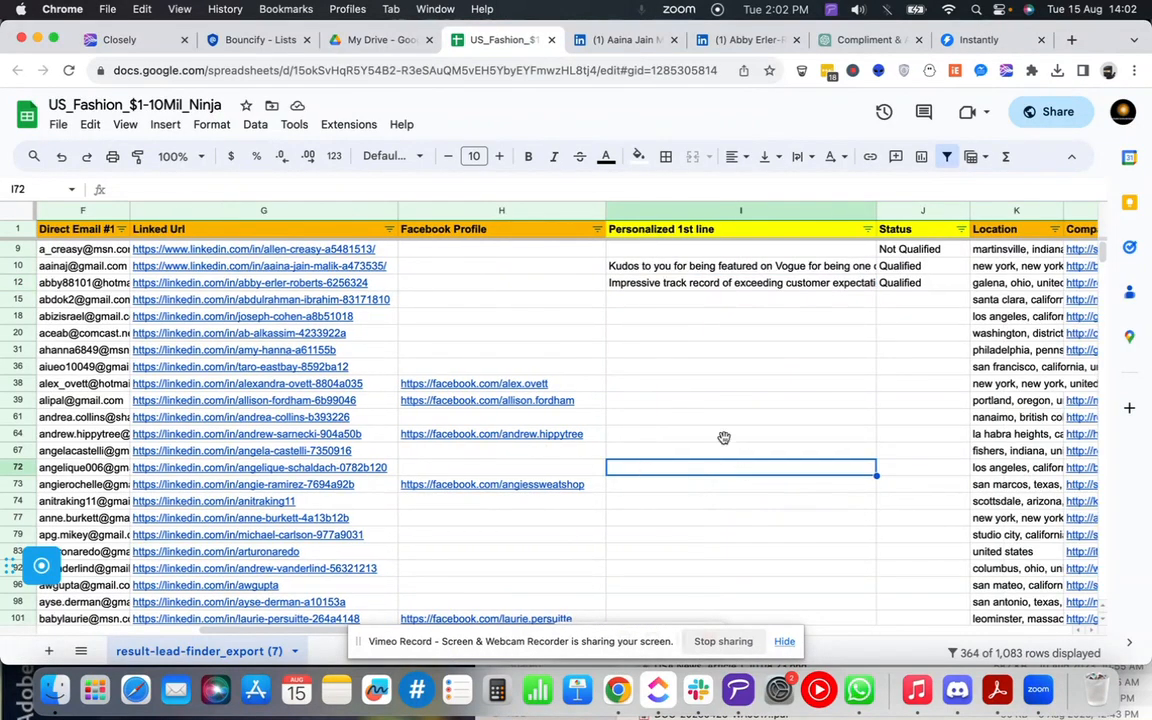
{"action": "left_click", "coordinate": [753, 307]}
{"action": "scroll", "coordinate": [753, 307], "scroll_direction": "right", "scroll_amount": 2}
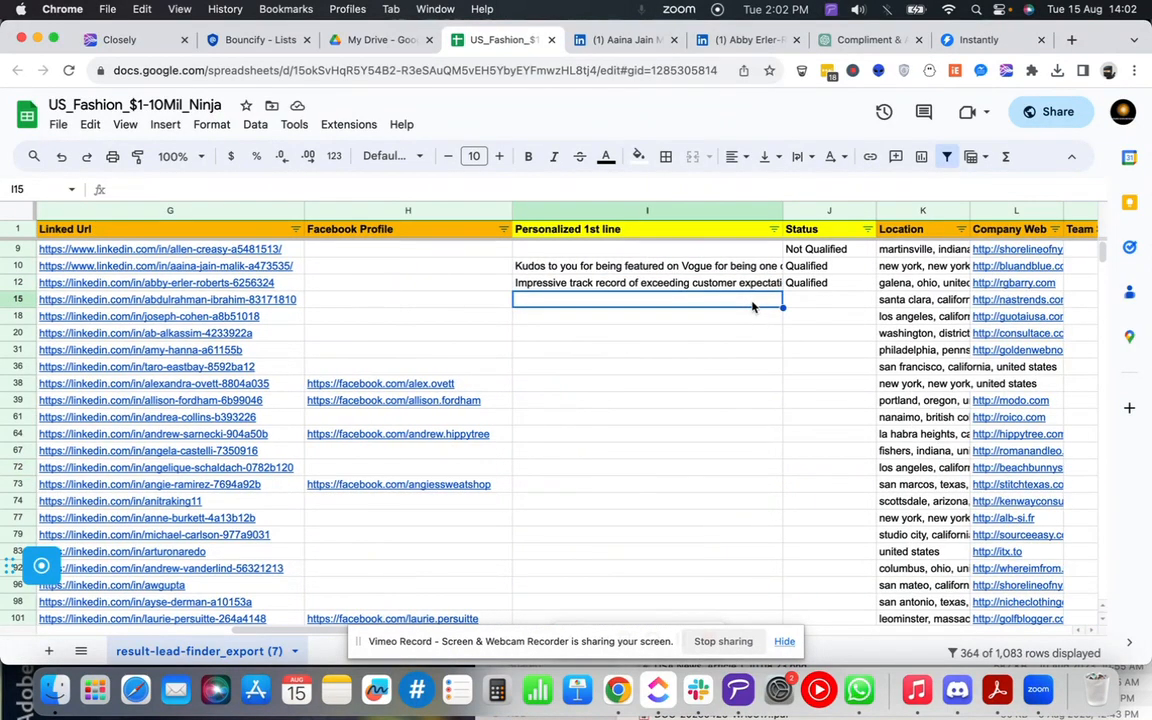
- Open the Smartwriter.ai pricing page in a new browser tab
{"action": "left_click", "coordinate": [1072, 40]}
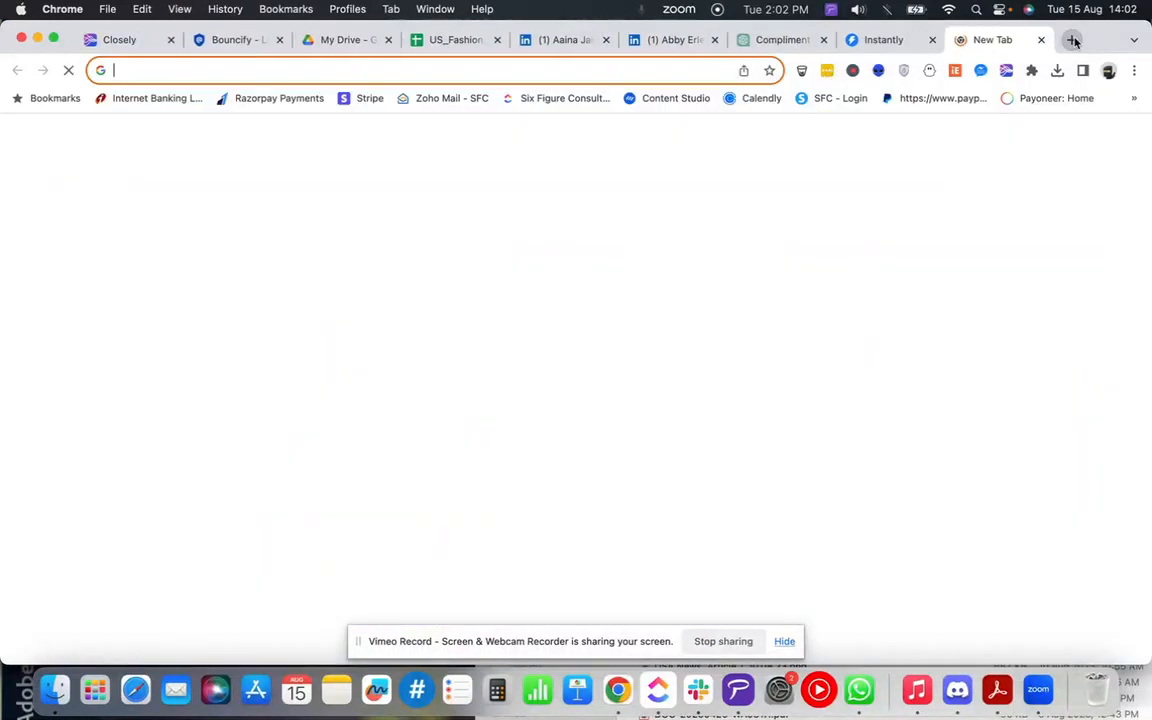
{"action": "type", "text": "sma"}
{"action": "key", "text": "Return"}
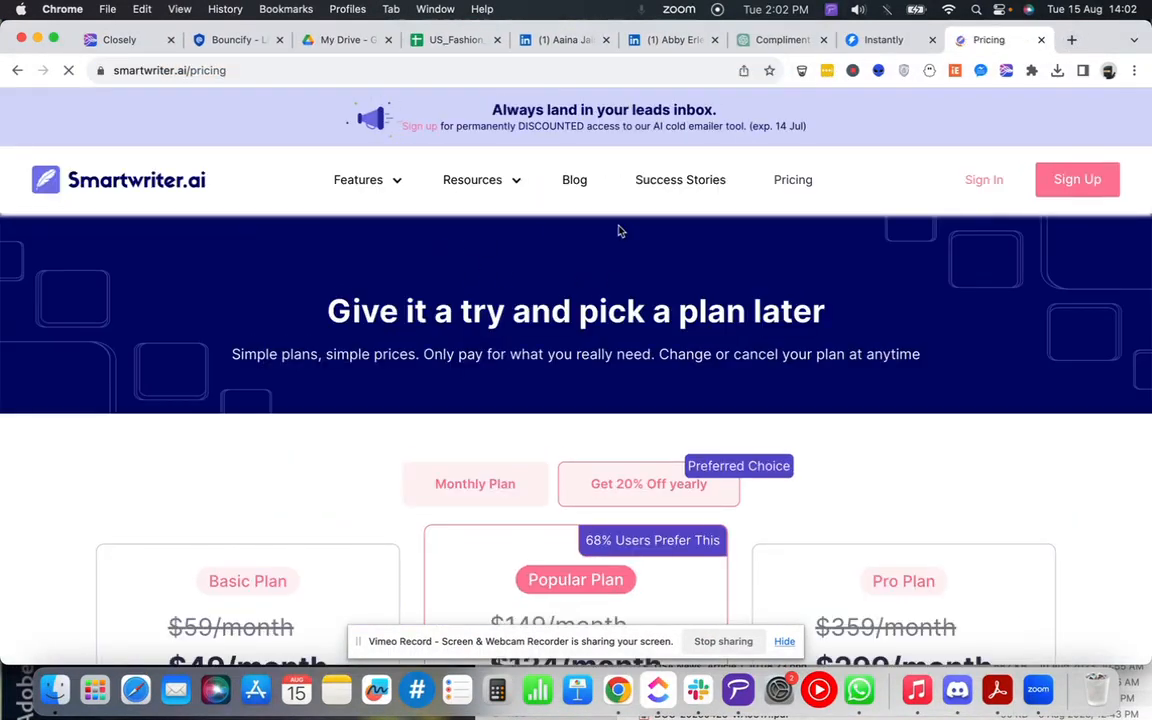
- Review the discounted yearly prices and features of the Basic, Popular and Pro plans
{"action": "left_click", "coordinate": [805, 188]}
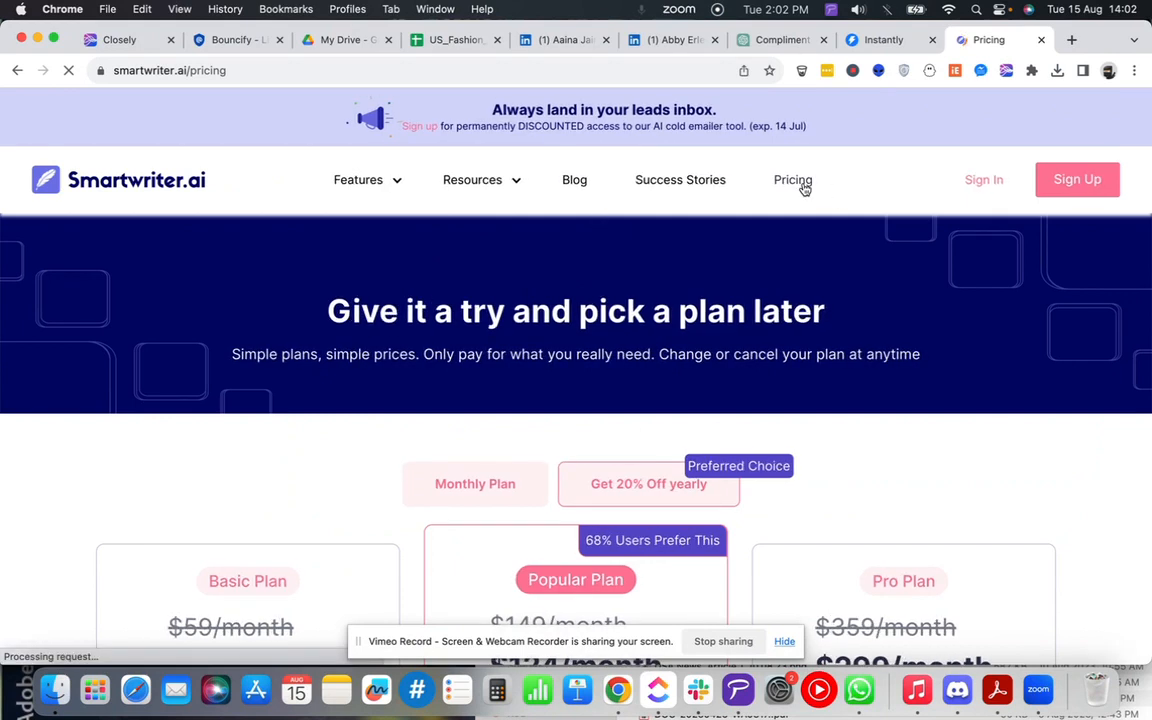
{"action": "scroll", "coordinate": [792, 262], "scroll_direction": "down", "scroll_amount": 6}
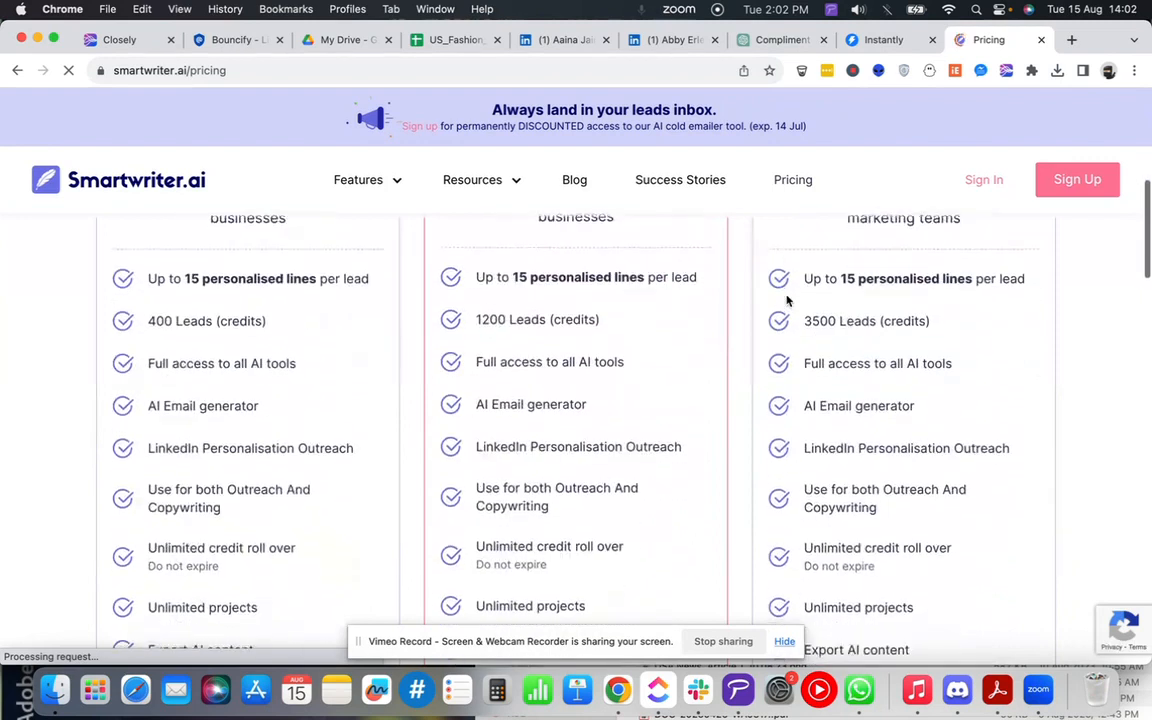
{"action": "scroll", "coordinate": [746, 371], "scroll_direction": "up", "scroll_amount": 5}
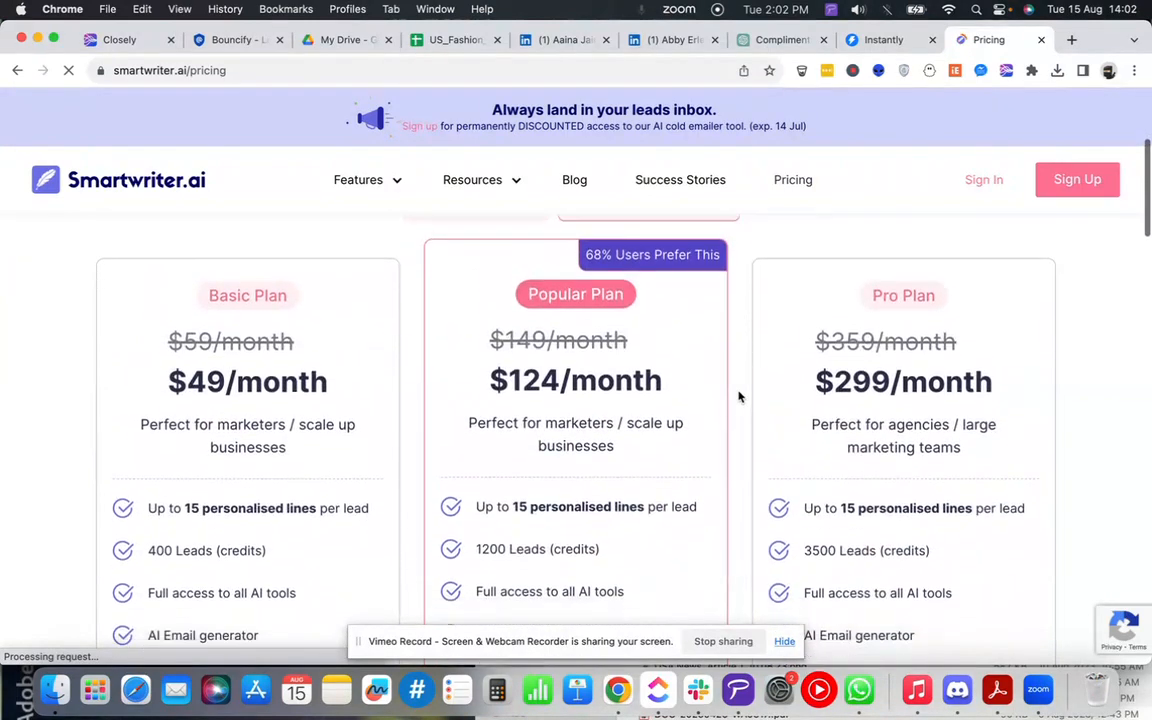
- Switch the pricing to the Monthly Plan and compare the prices and lead credits of the three plans
{"action": "left_click", "coordinate": [488, 299]}
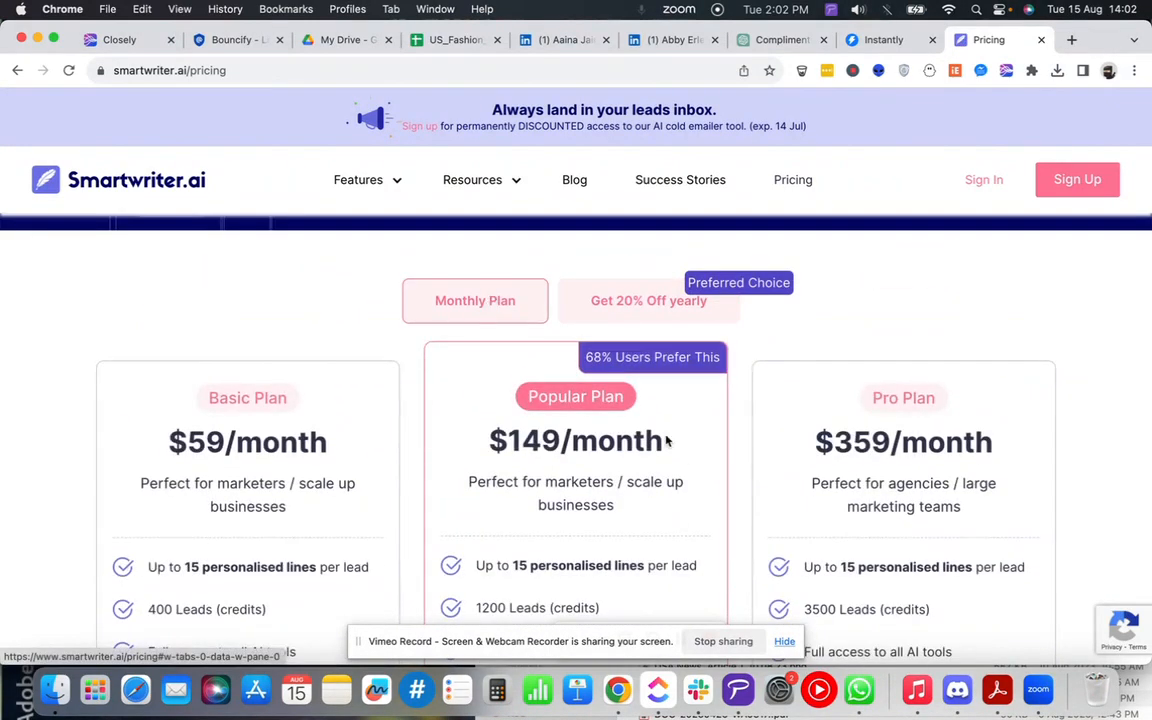
{"action": "scroll", "coordinate": [667, 441], "scroll_direction": "down", "scroll_amount": 3}
{"action": "scroll", "coordinate": [579, 368], "scroll_direction": "down", "scroll_amount": 2}
{"action": "scroll", "coordinate": [607, 386], "scroll_direction": "up", "scroll_amount": 2}
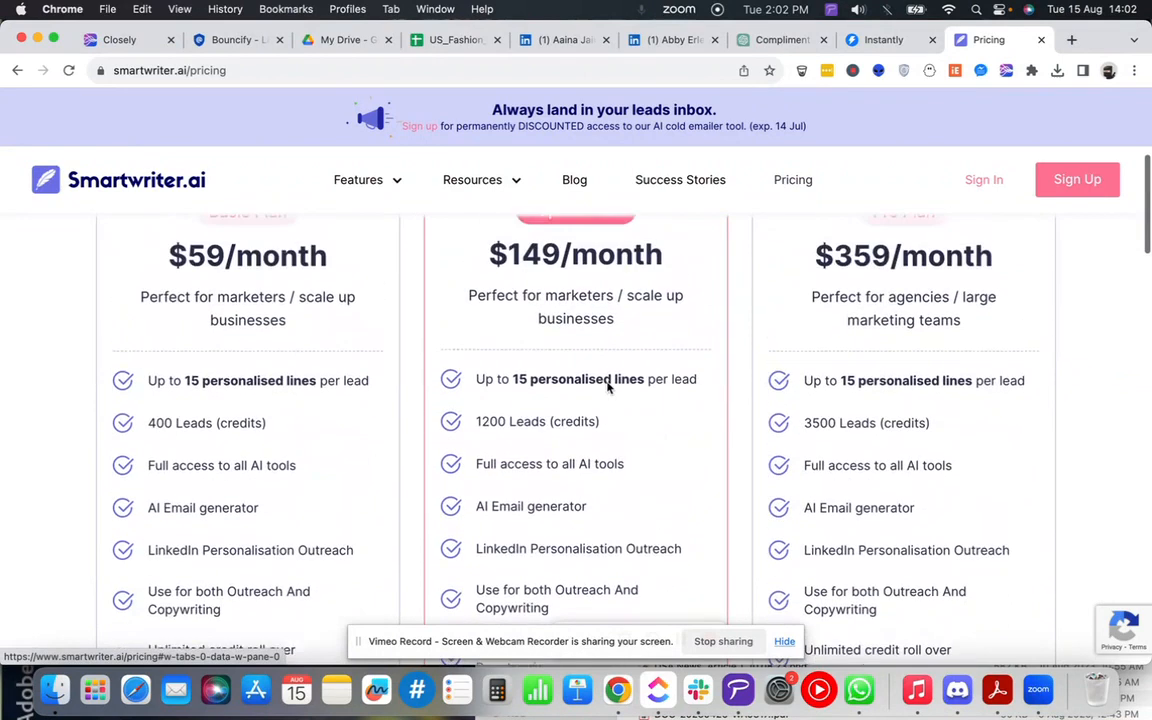
{"action": "scroll", "coordinate": [607, 386], "scroll_direction": "up", "scroll_amount": 1}
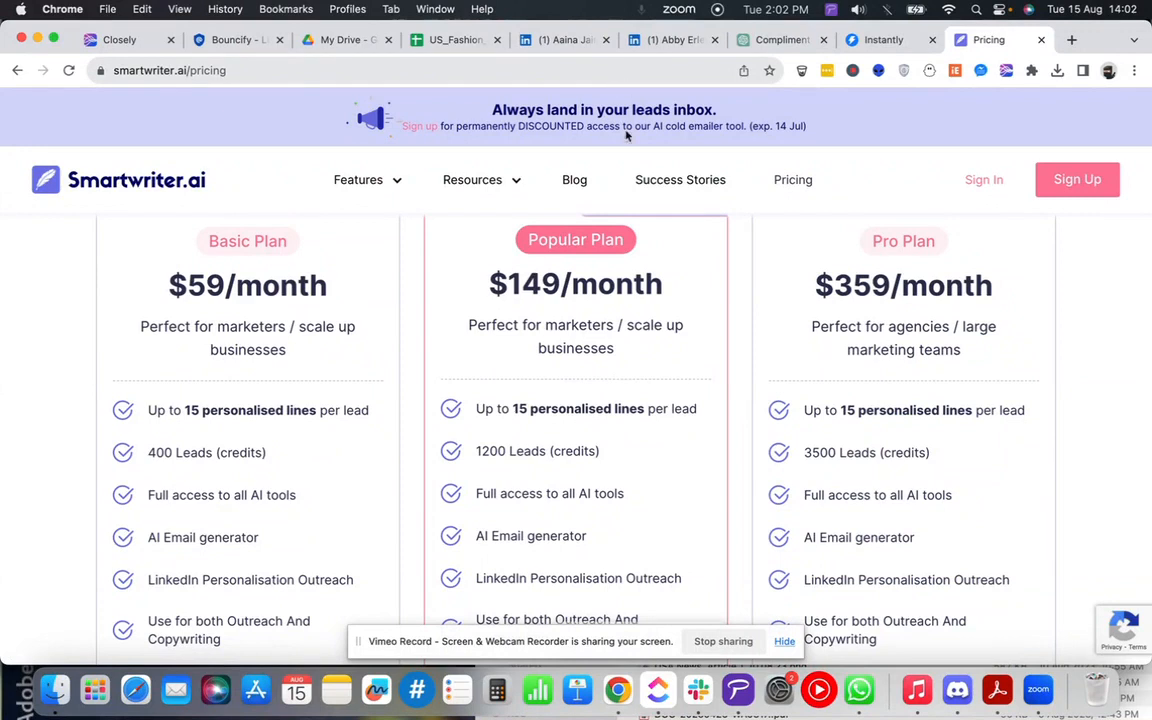
{"action": "scroll", "coordinate": [631, 275], "scroll_direction": "up", "scroll_amount": 3}
{"action": "scroll", "coordinate": [631, 275], "scroll_direction": "up", "scroll_amount": 1}
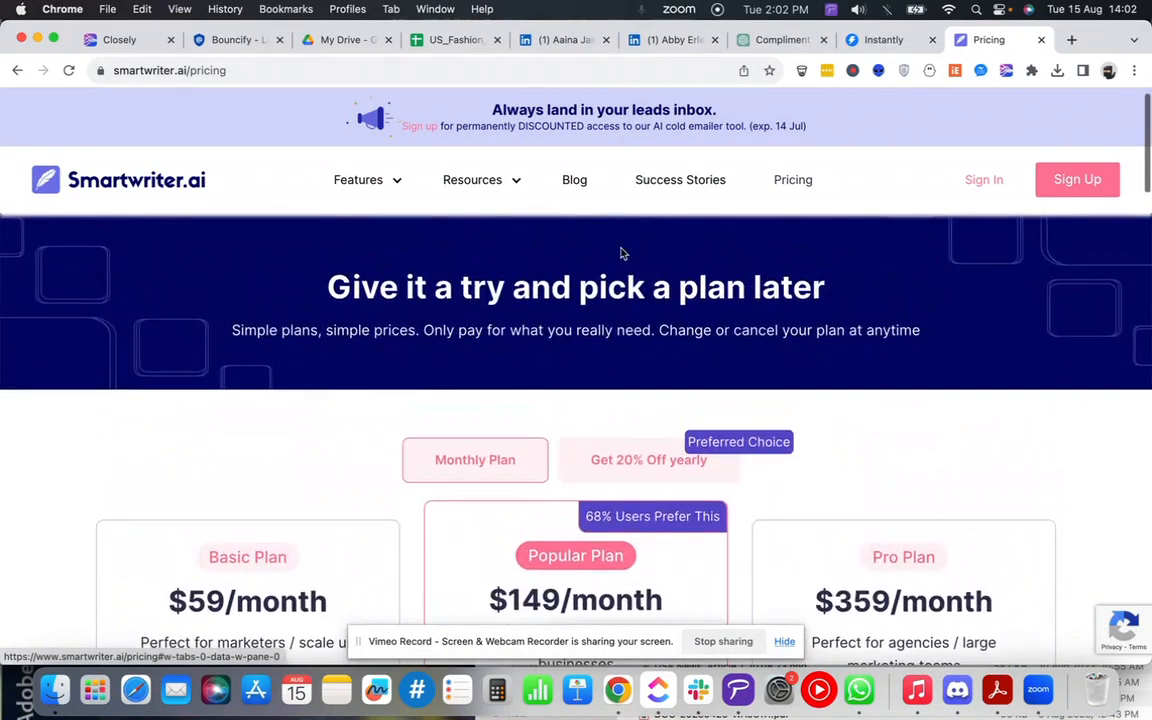
- Close the featured Vogue article's media view on the lead's LinkedIn profile and return to the US_Fashion lead sheet
{"action": "left_click", "coordinate": [549, 40]}
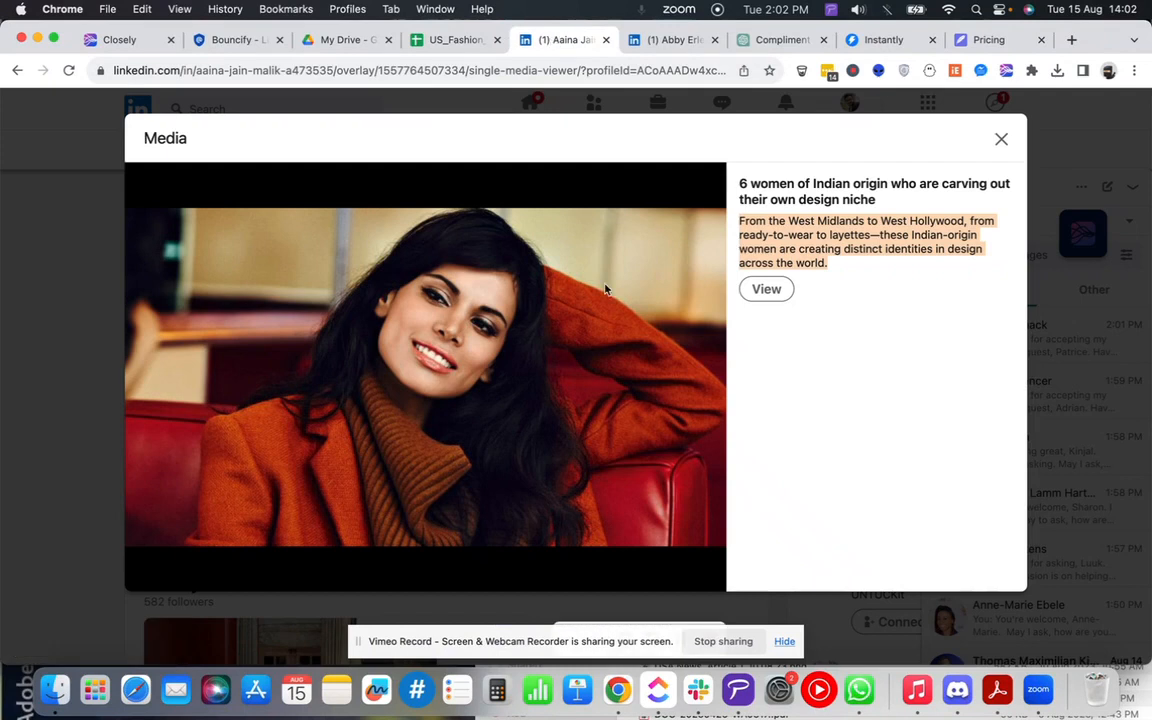
{"action": "left_click", "coordinate": [998, 136]}
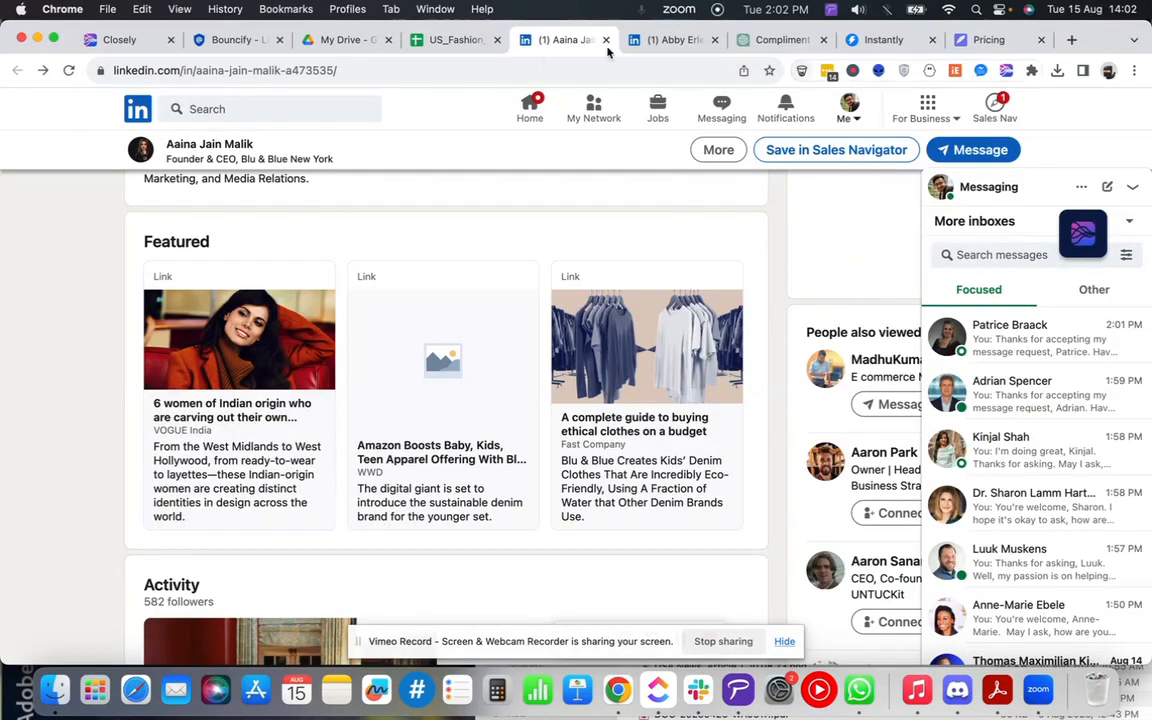
{"action": "left_click", "coordinate": [440, 40]}
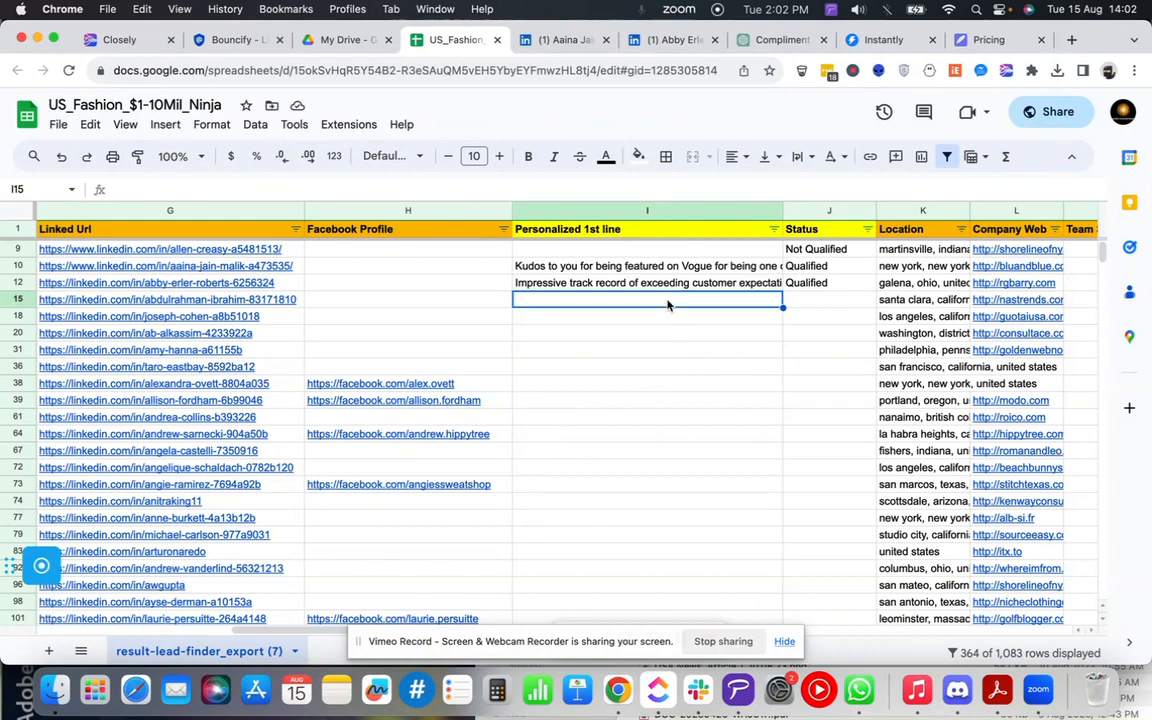
- Look over the empty Personalized 1st line cells at rows 61 and 20 of the lead sheet
{"action": "left_click", "coordinate": [664, 417]}
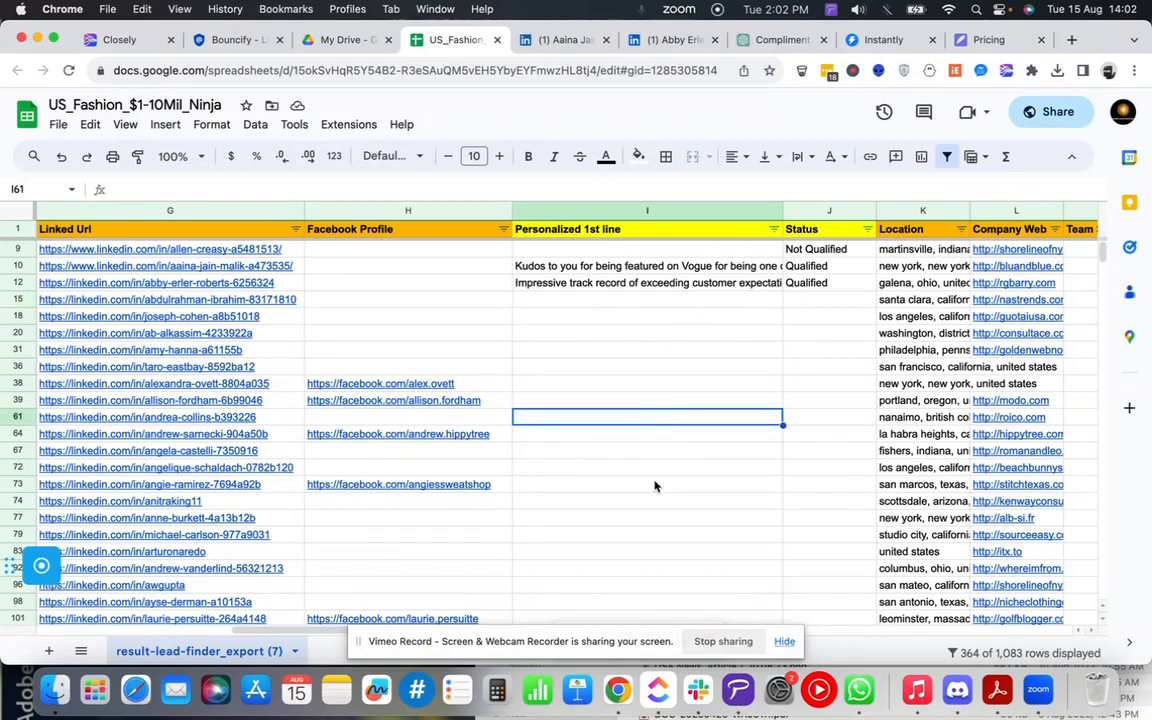
{"action": "scroll", "coordinate": [653, 483], "scroll_direction": "down", "scroll_amount": 3}
{"action": "scroll", "coordinate": [653, 483], "scroll_direction": "left", "scroll_amount": 3}
{"action": "scroll", "coordinate": [653, 478], "scroll_direction": "up", "scroll_amount": 3}
{"action": "scroll", "coordinate": [653, 478], "scroll_direction": "right", "scroll_amount": 3}
{"action": "left_click", "coordinate": [743, 334]}
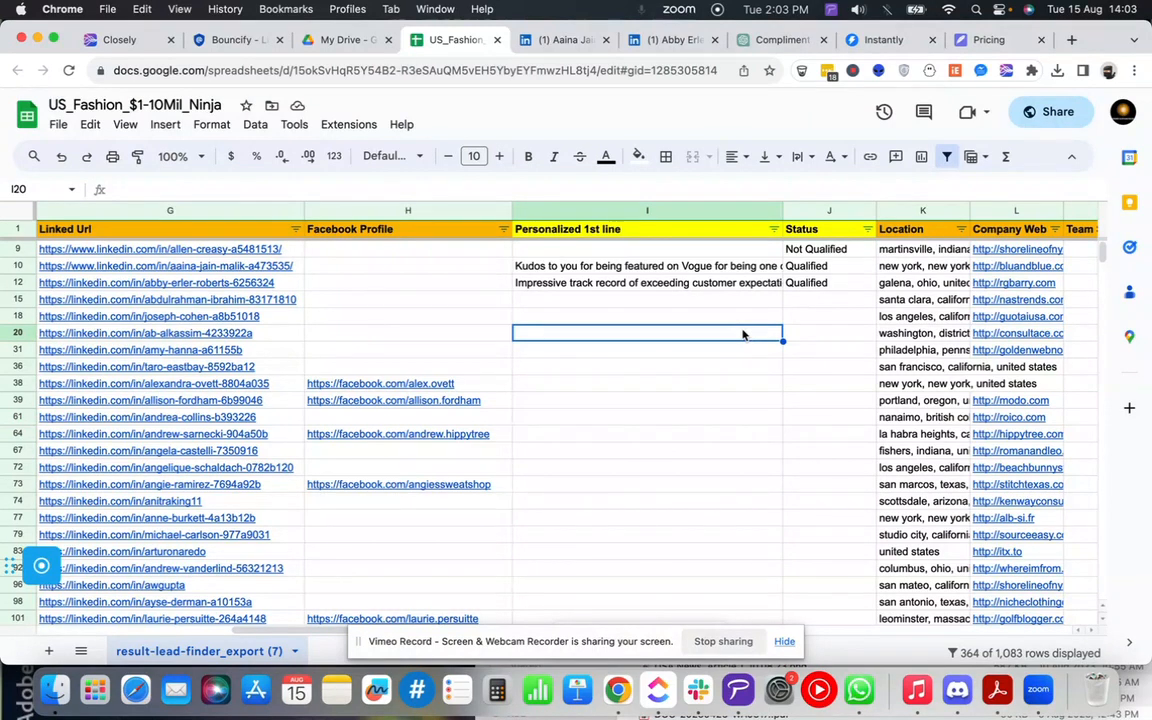
- Look through the filtered leads down to row 241 and return to the start of the list
{"action": "scroll", "coordinate": [655, 406], "scroll_direction": "down", "scroll_amount": 5}
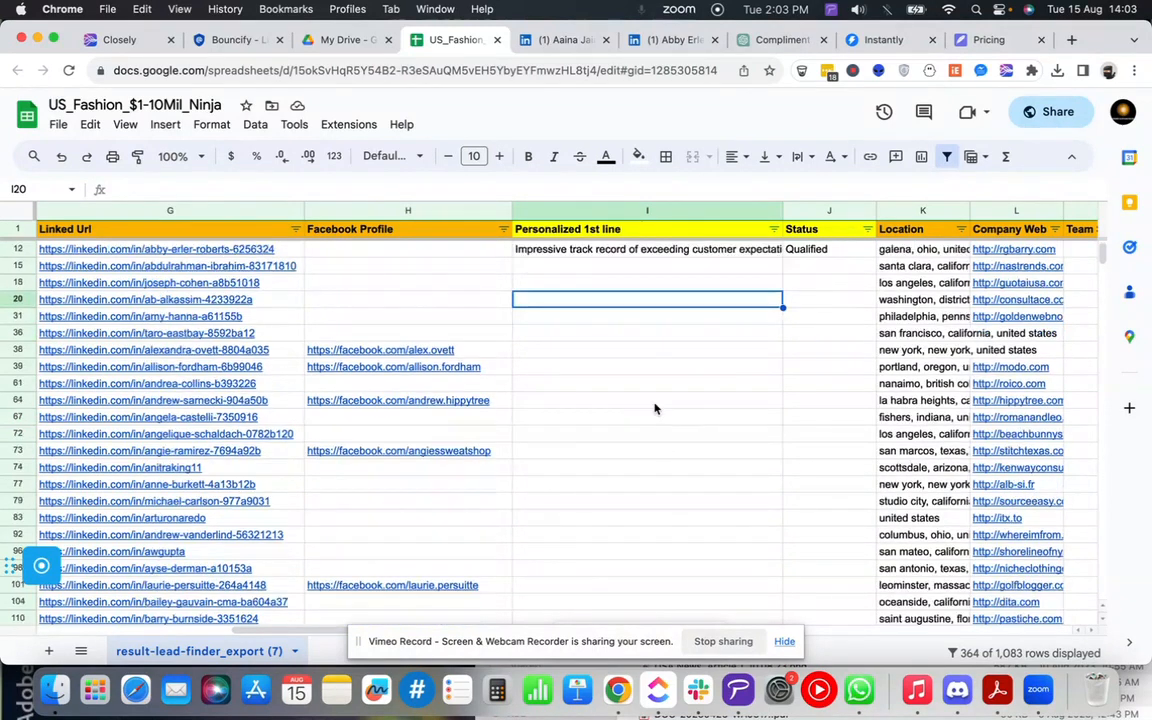
{"action": "scroll", "coordinate": [655, 408], "scroll_direction": "down", "scroll_amount": 10}
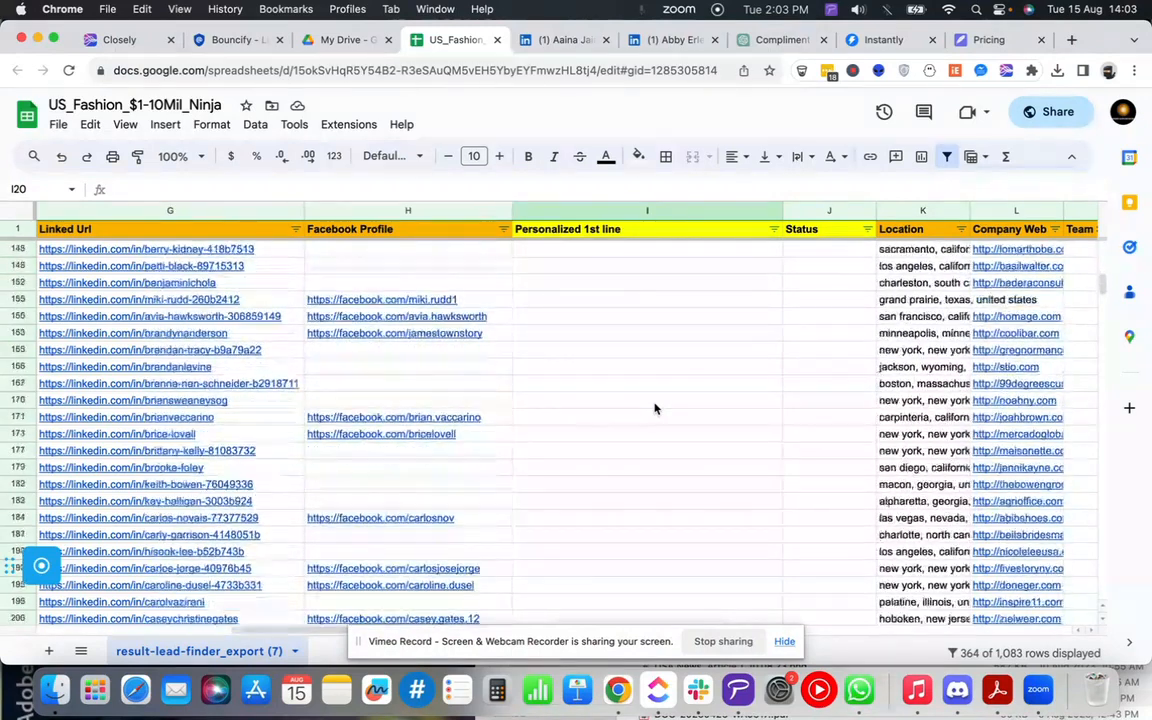
{"action": "scroll", "coordinate": [655, 408], "scroll_direction": "down", "scroll_amount": 1}
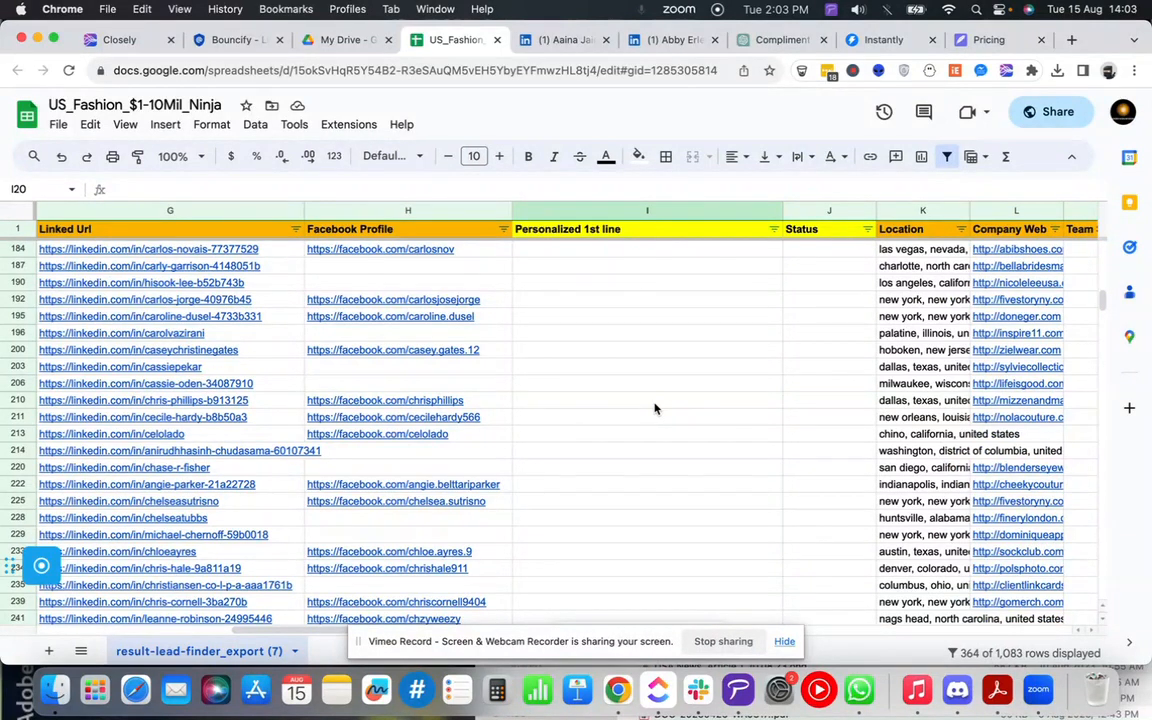
{"action": "scroll", "coordinate": [664, 342], "scroll_direction": "up", "scroll_amount": 10}
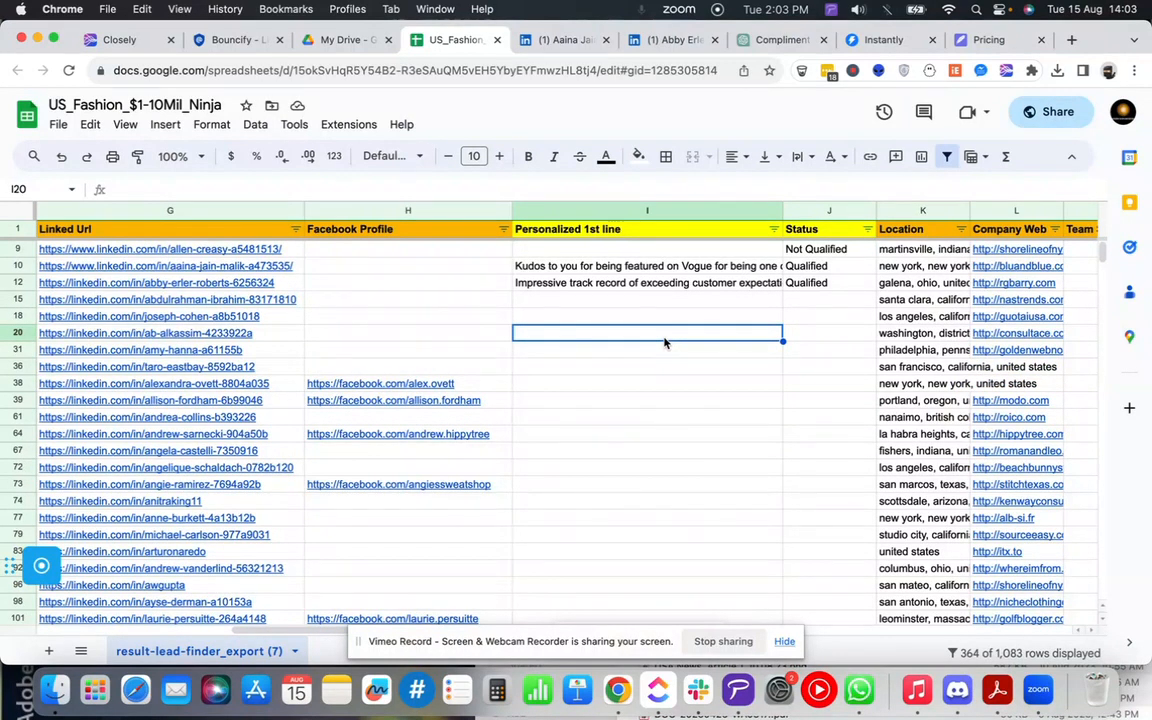
- Examine the leads' emails, profile links and Personalized 1st line cells down to row 432, and return to the first leads
{"action": "scroll", "coordinate": [664, 342], "scroll_direction": "down", "scroll_amount": 5}
{"action": "scroll", "coordinate": [664, 342], "scroll_direction": "left", "scroll_amount": 2}
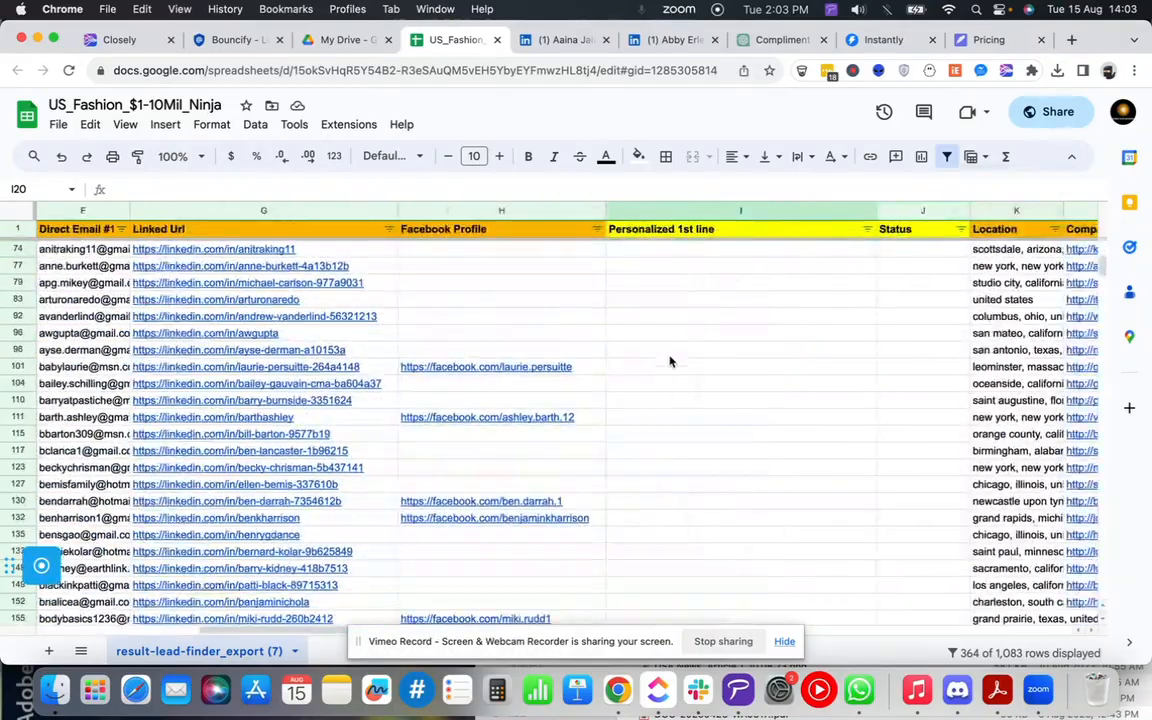
{"action": "scroll", "coordinate": [673, 437], "scroll_direction": "down", "scroll_amount": 15}
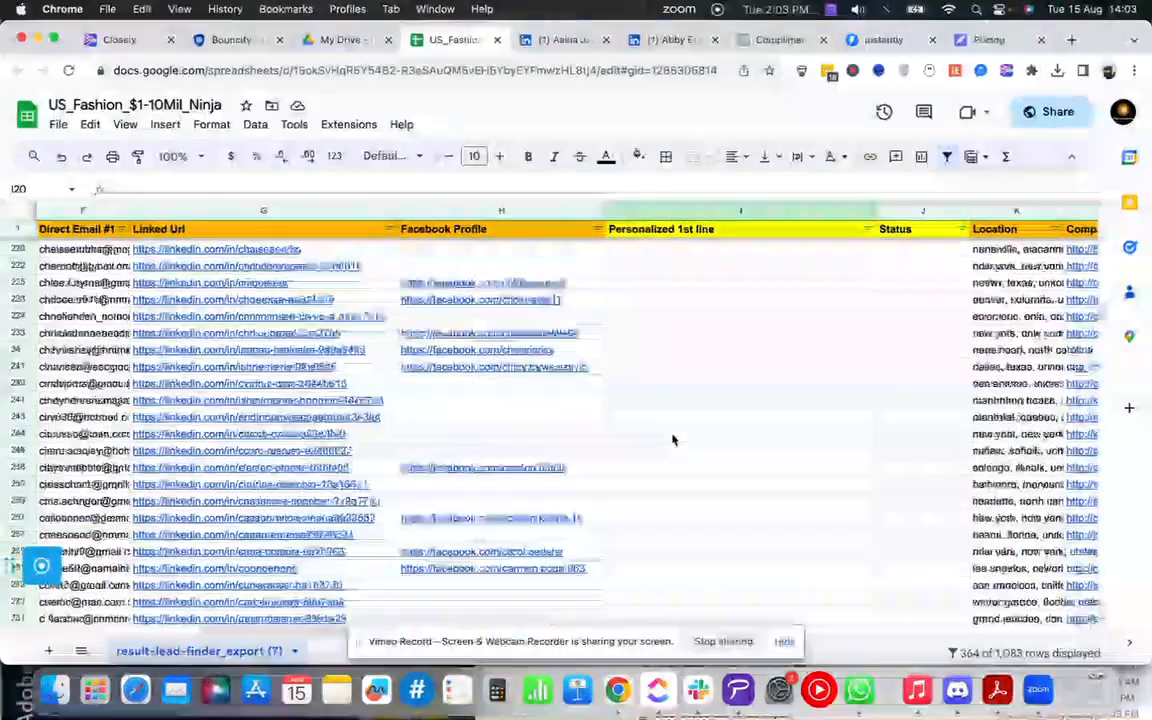
{"action": "scroll", "coordinate": [673, 438], "scroll_direction": "down", "scroll_amount": 10}
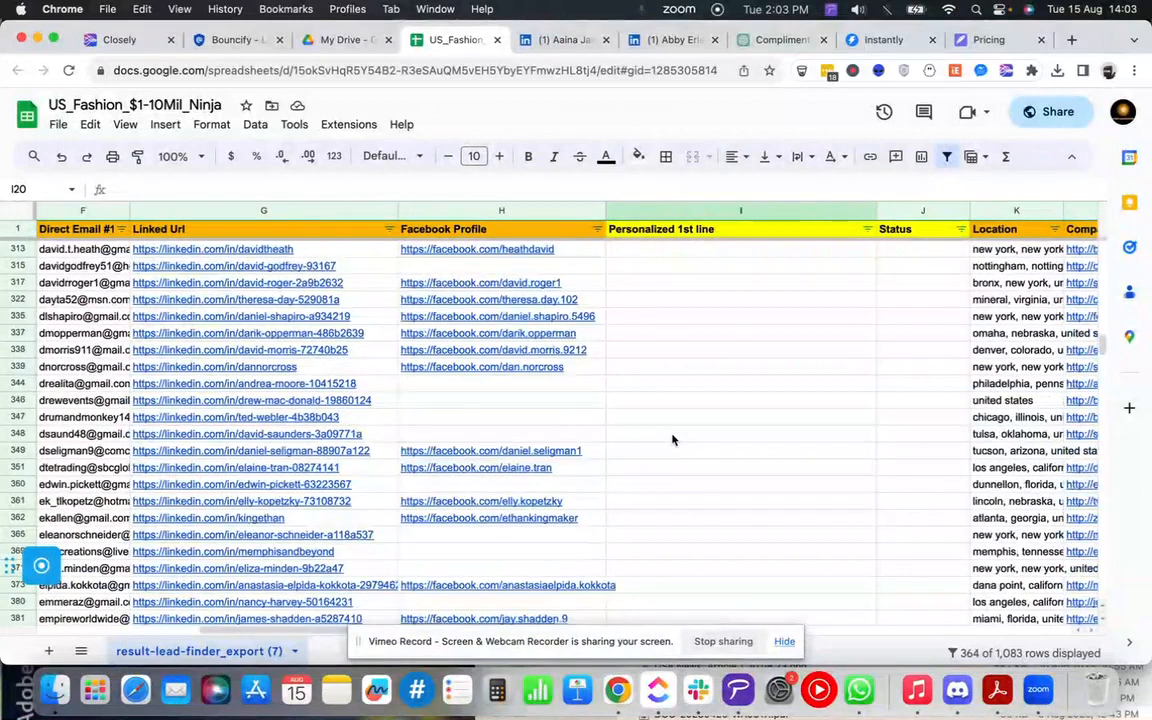
{"action": "scroll", "coordinate": [672, 440], "scroll_direction": "down", "scroll_amount": 3}
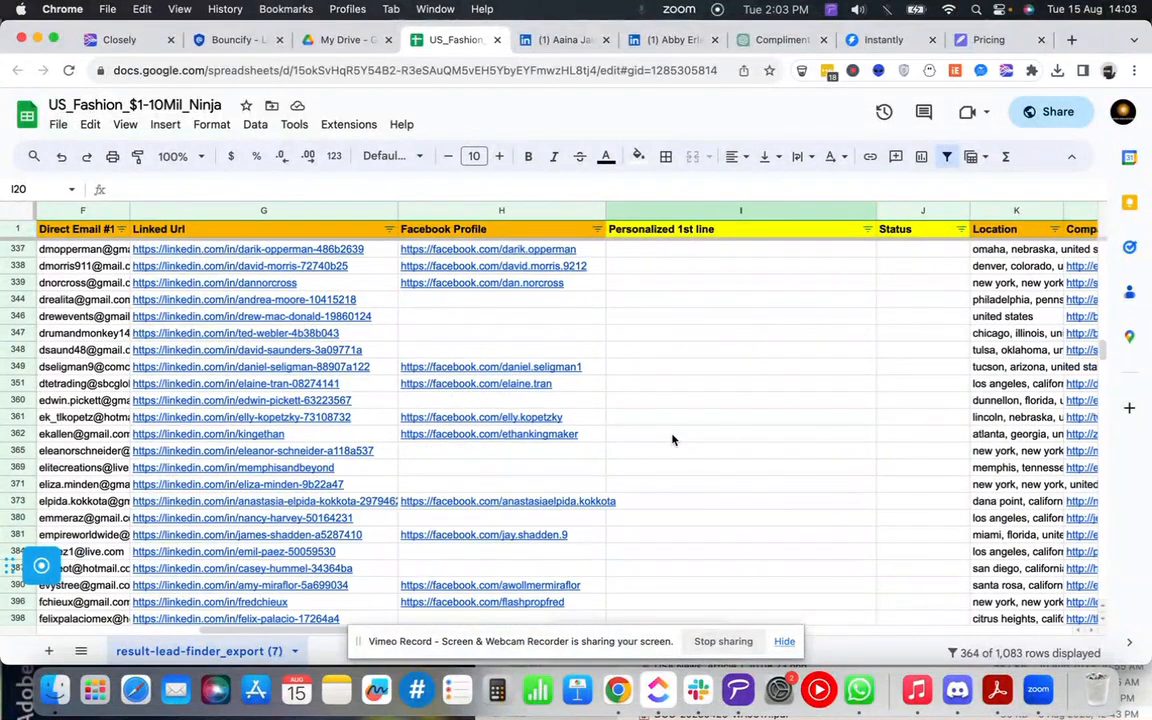
{"action": "scroll", "coordinate": [673, 440], "scroll_direction": "down", "scroll_amount": 4}
{"action": "scroll", "coordinate": [673, 440], "scroll_direction": "left", "scroll_amount": 3}
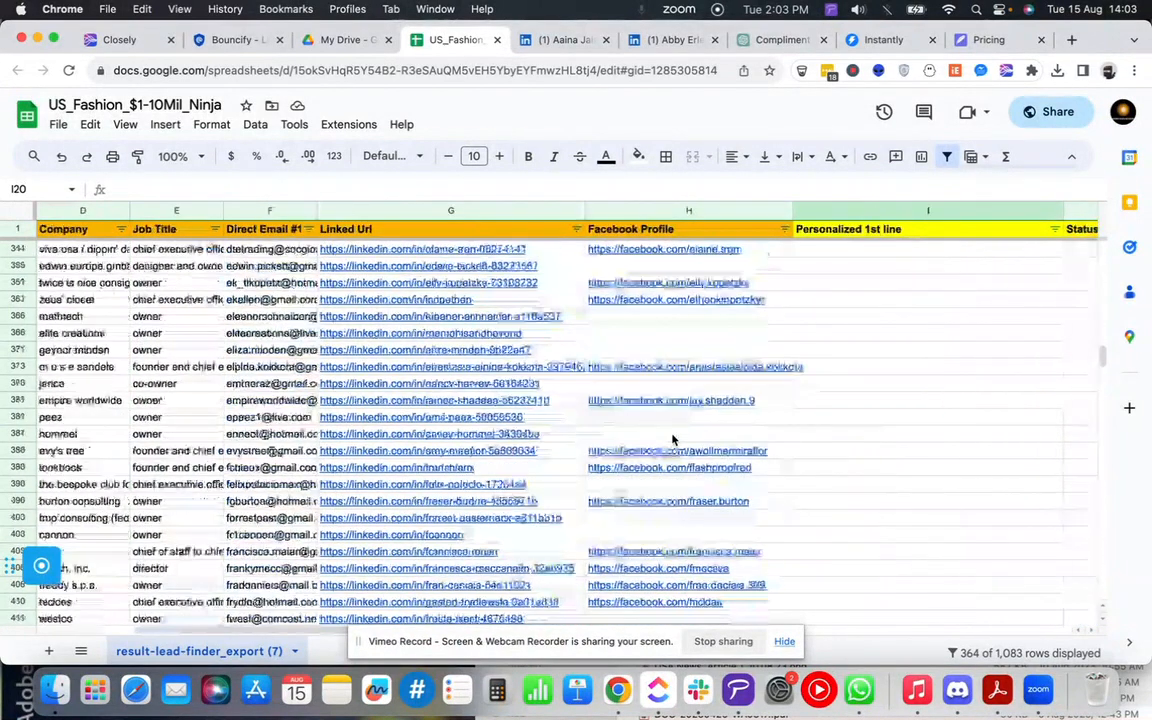
{"action": "scroll", "coordinate": [673, 440], "scroll_direction": "right", "scroll_amount": 3}
{"action": "scroll", "coordinate": [672, 440], "scroll_direction": "down", "scroll_amount": 5}
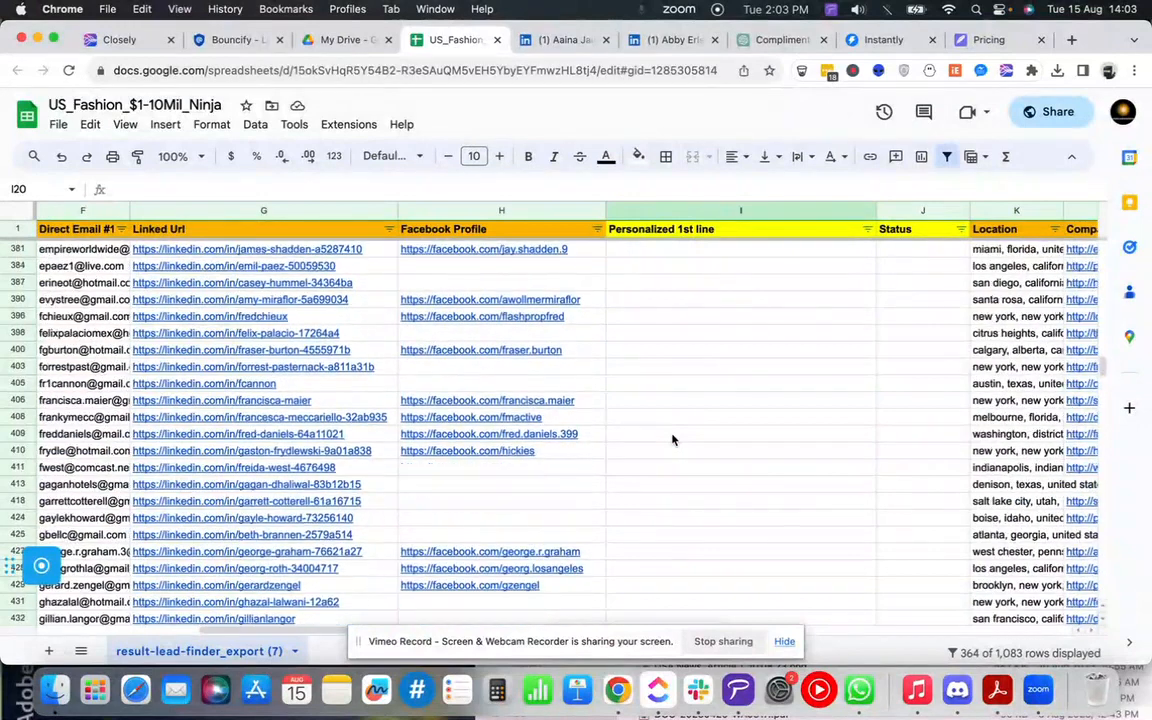
{"action": "scroll", "coordinate": [672, 440], "scroll_direction": "up", "scroll_amount": 20}
{"action": "scroll", "coordinate": [672, 440], "scroll_direction": "up", "scroll_amount": 15}
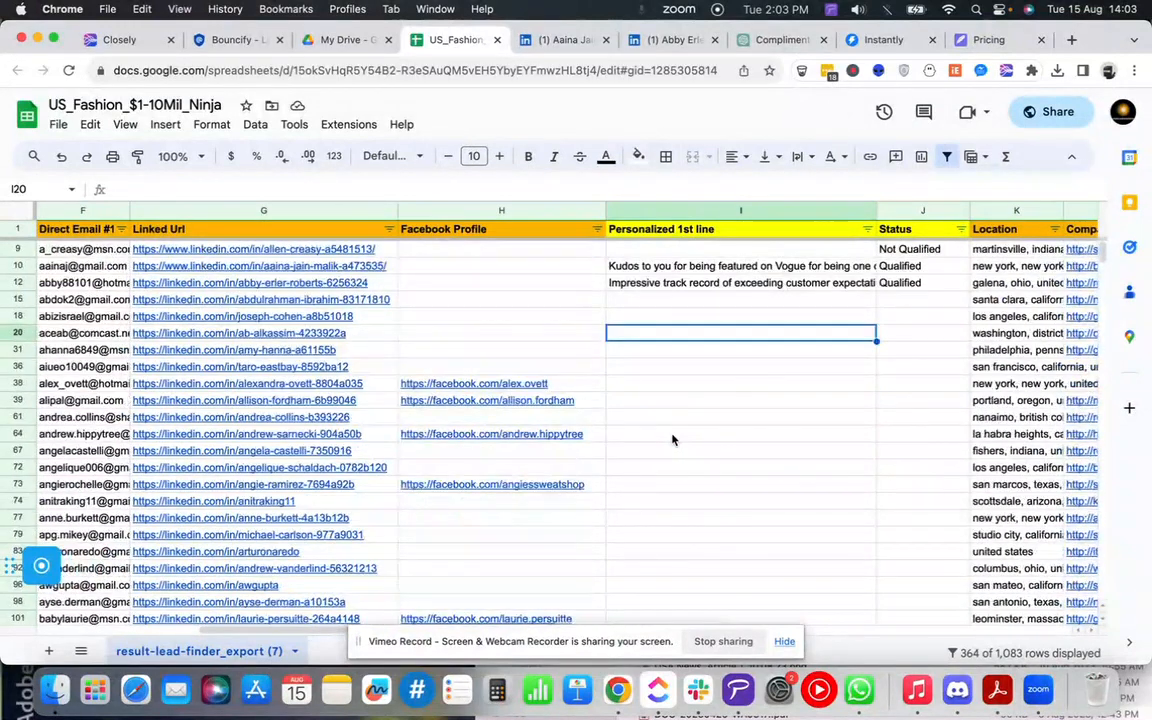
- Review the lead sheet's columns from Full Name across to Total Funding, ending around the Personalized 1st line column
{"action": "scroll", "coordinate": [721, 426], "scroll_direction": "down", "scroll_amount": 1}
{"action": "scroll", "coordinate": [721, 426], "scroll_direction": "up", "scroll_amount": 1}
{"action": "scroll", "coordinate": [721, 426], "scroll_direction": "right", "scroll_amount": 5}
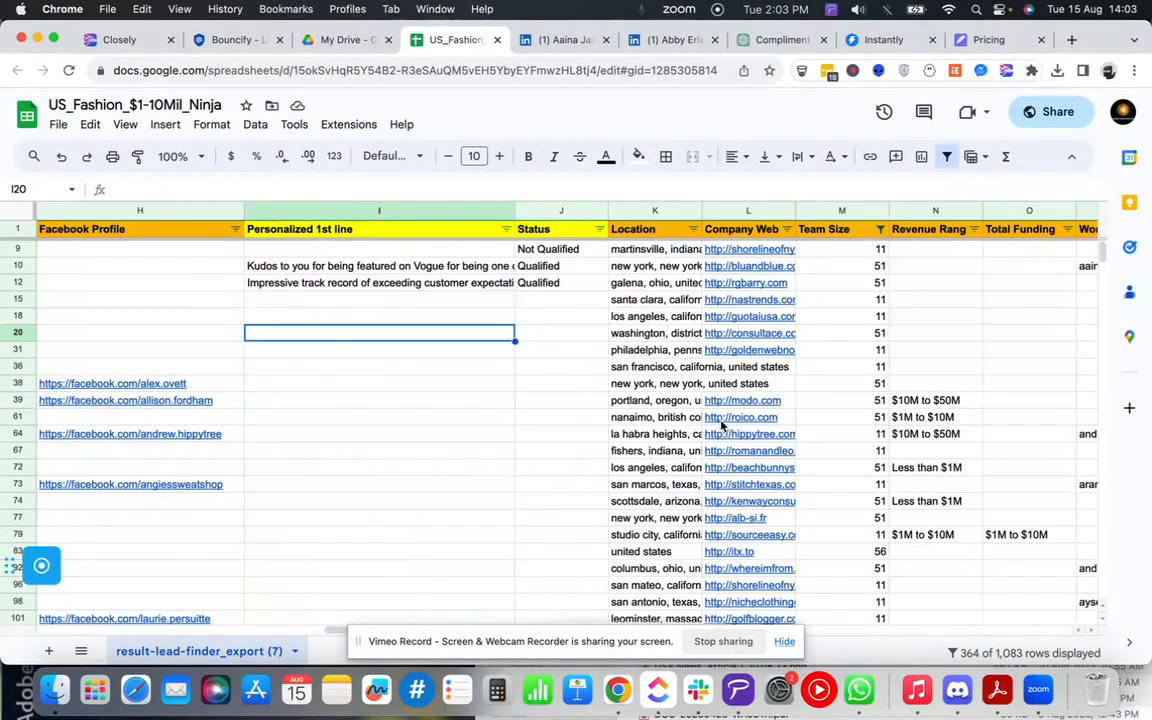
{"action": "scroll", "coordinate": [721, 426], "scroll_direction": "left", "scroll_amount": 10}
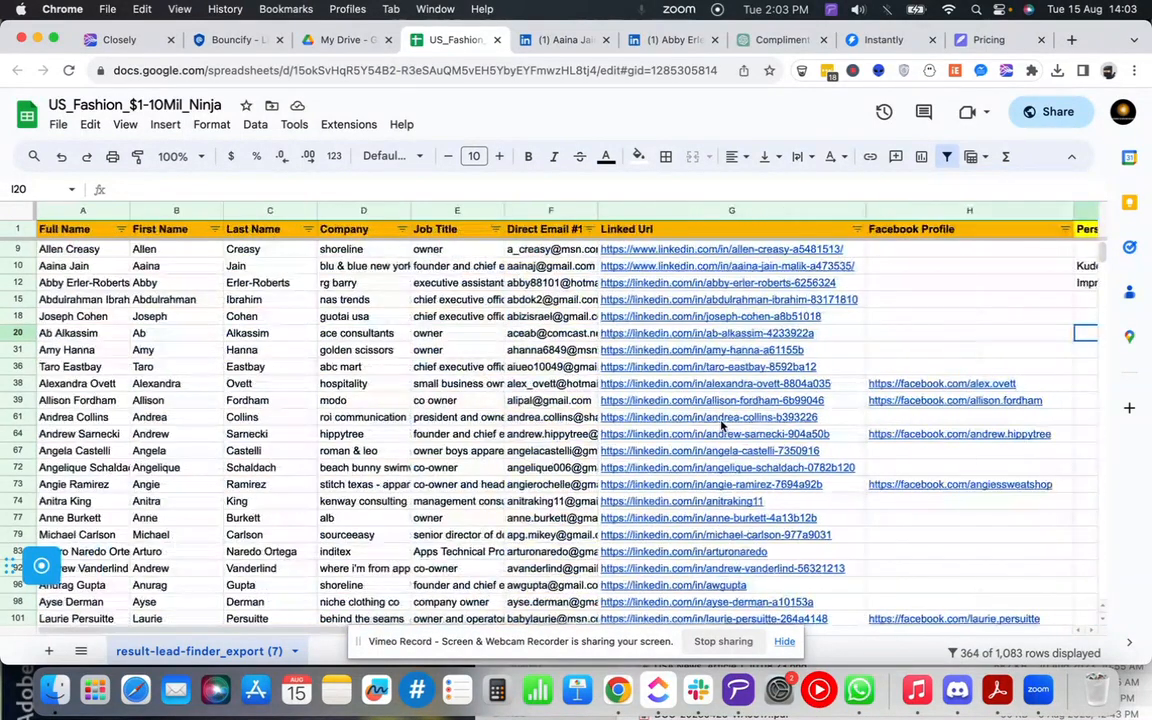
{"action": "scroll", "coordinate": [721, 426], "scroll_direction": "right", "scroll_amount": 3}
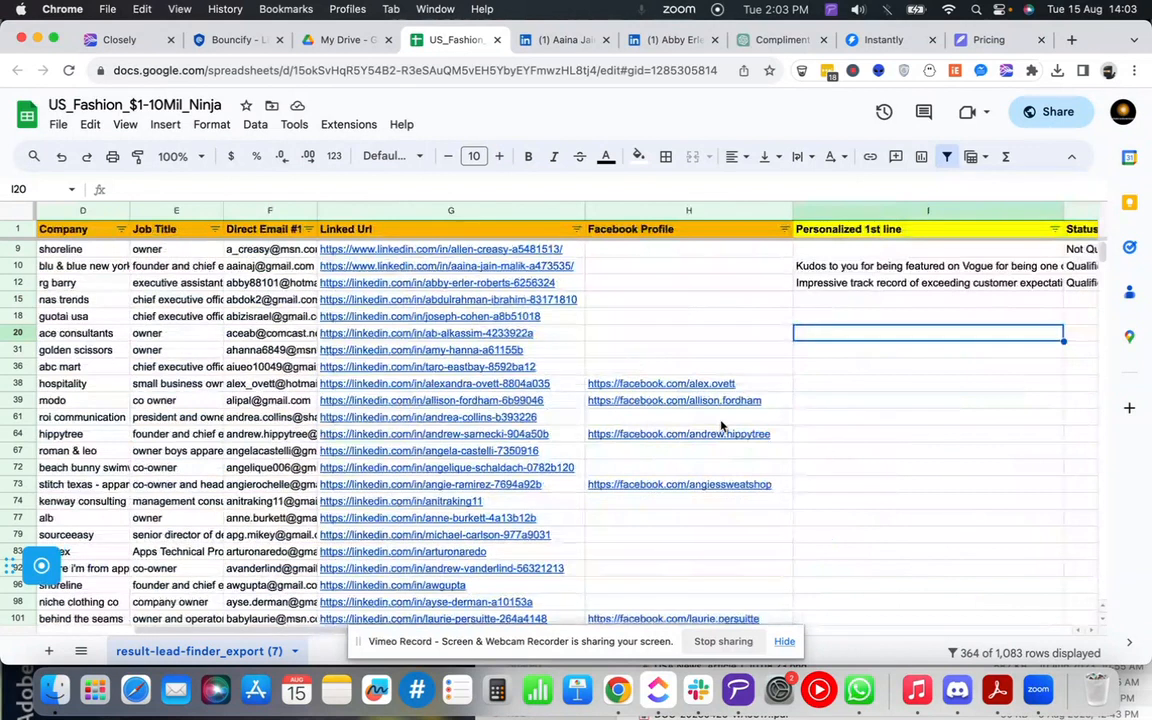
{"action": "scroll", "coordinate": [798, 465], "scroll_direction": "right", "scroll_amount": 1}
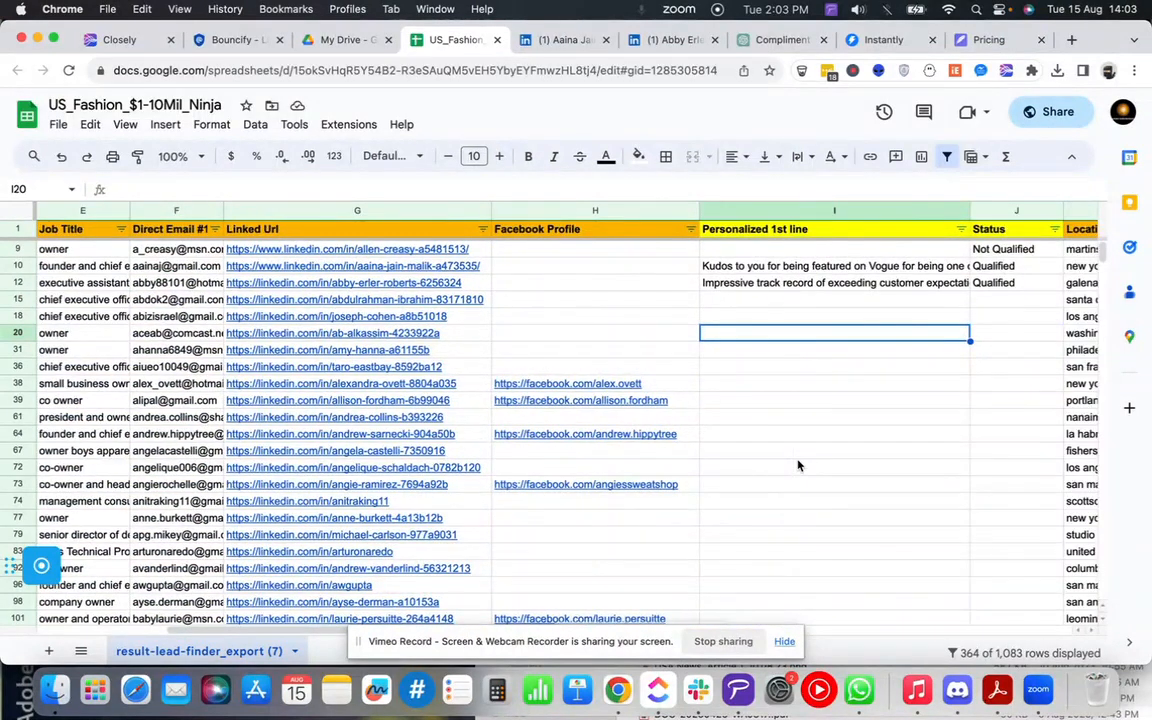
{"action": "scroll", "coordinate": [798, 465], "scroll_direction": "left", "scroll_amount": 1}
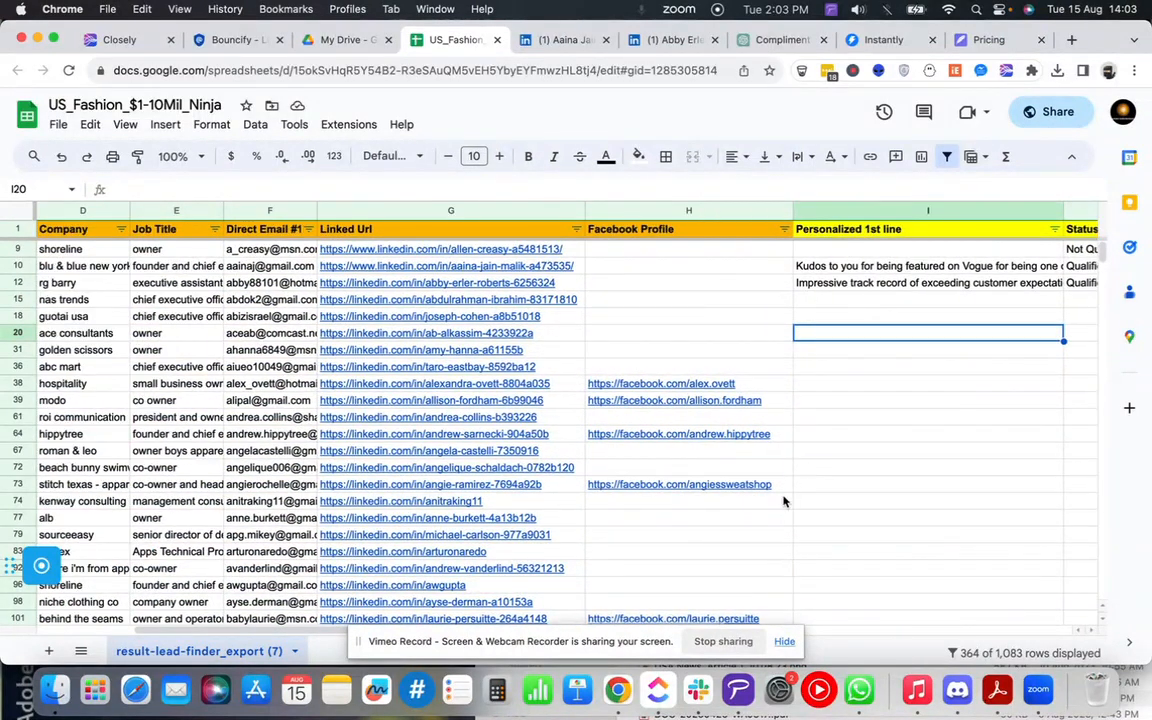